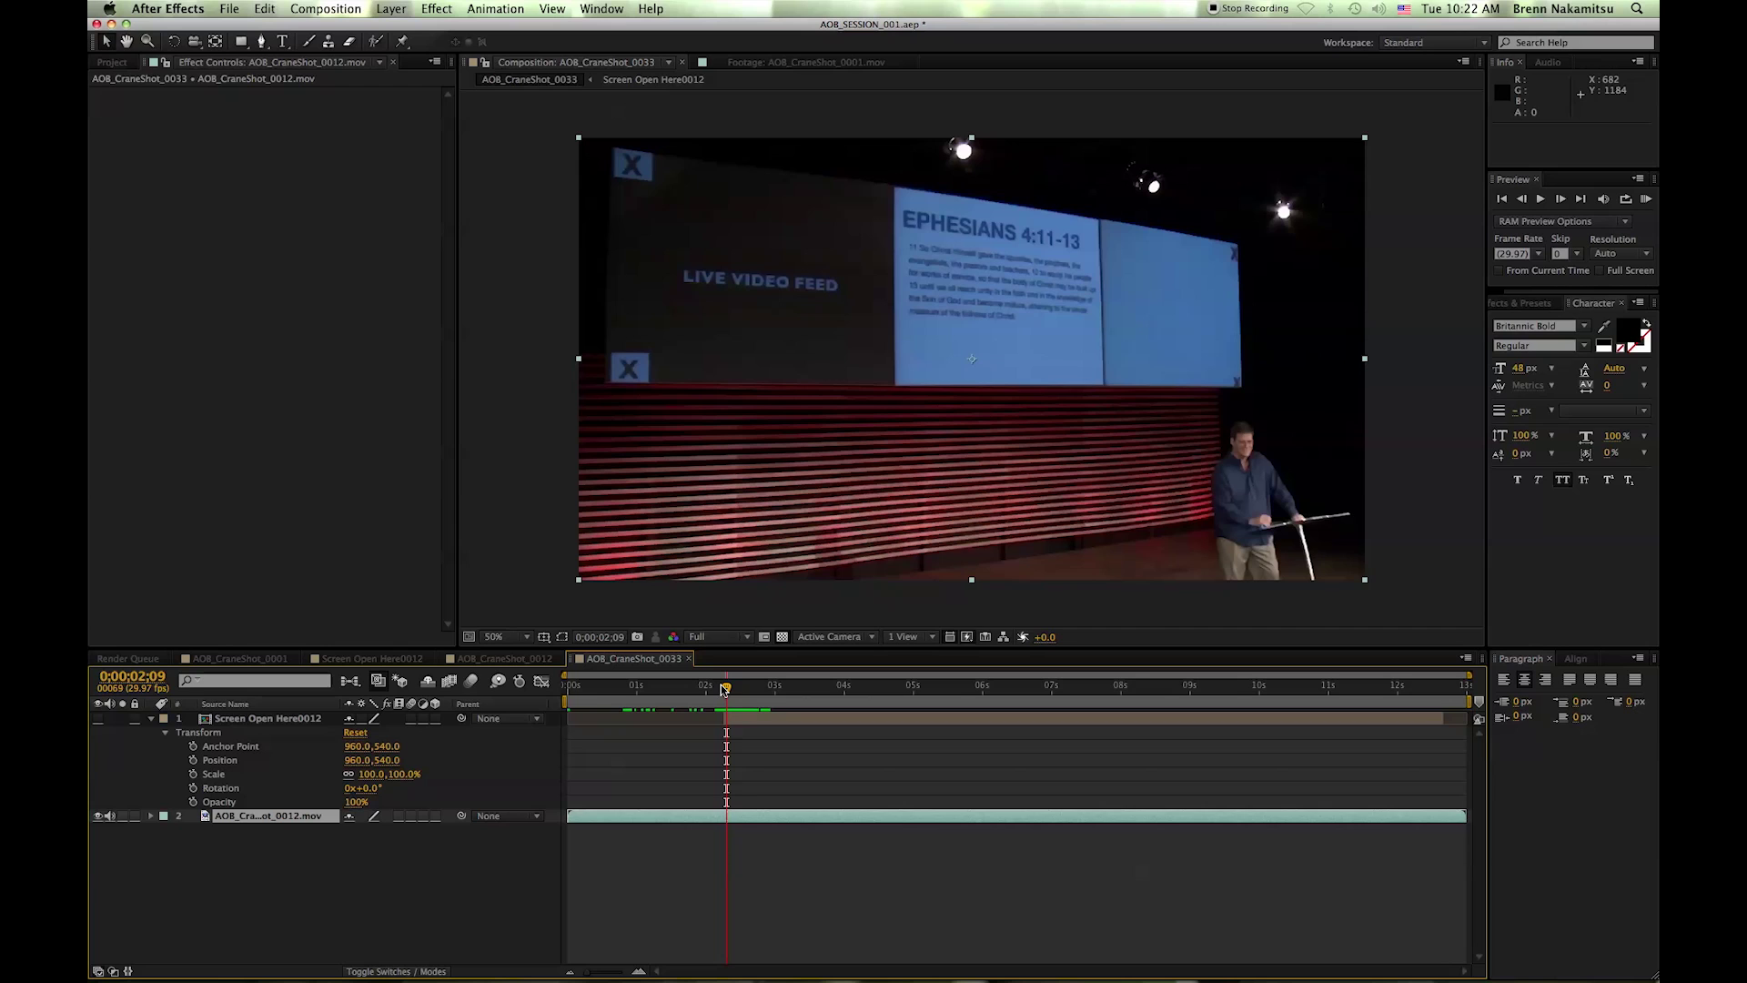
# Show the placeholder card on layer 1 to check it, then hide it to reveal the stage video.
pyautogui.moveTo(723, 688); pyautogui.dragTo(876, 751)
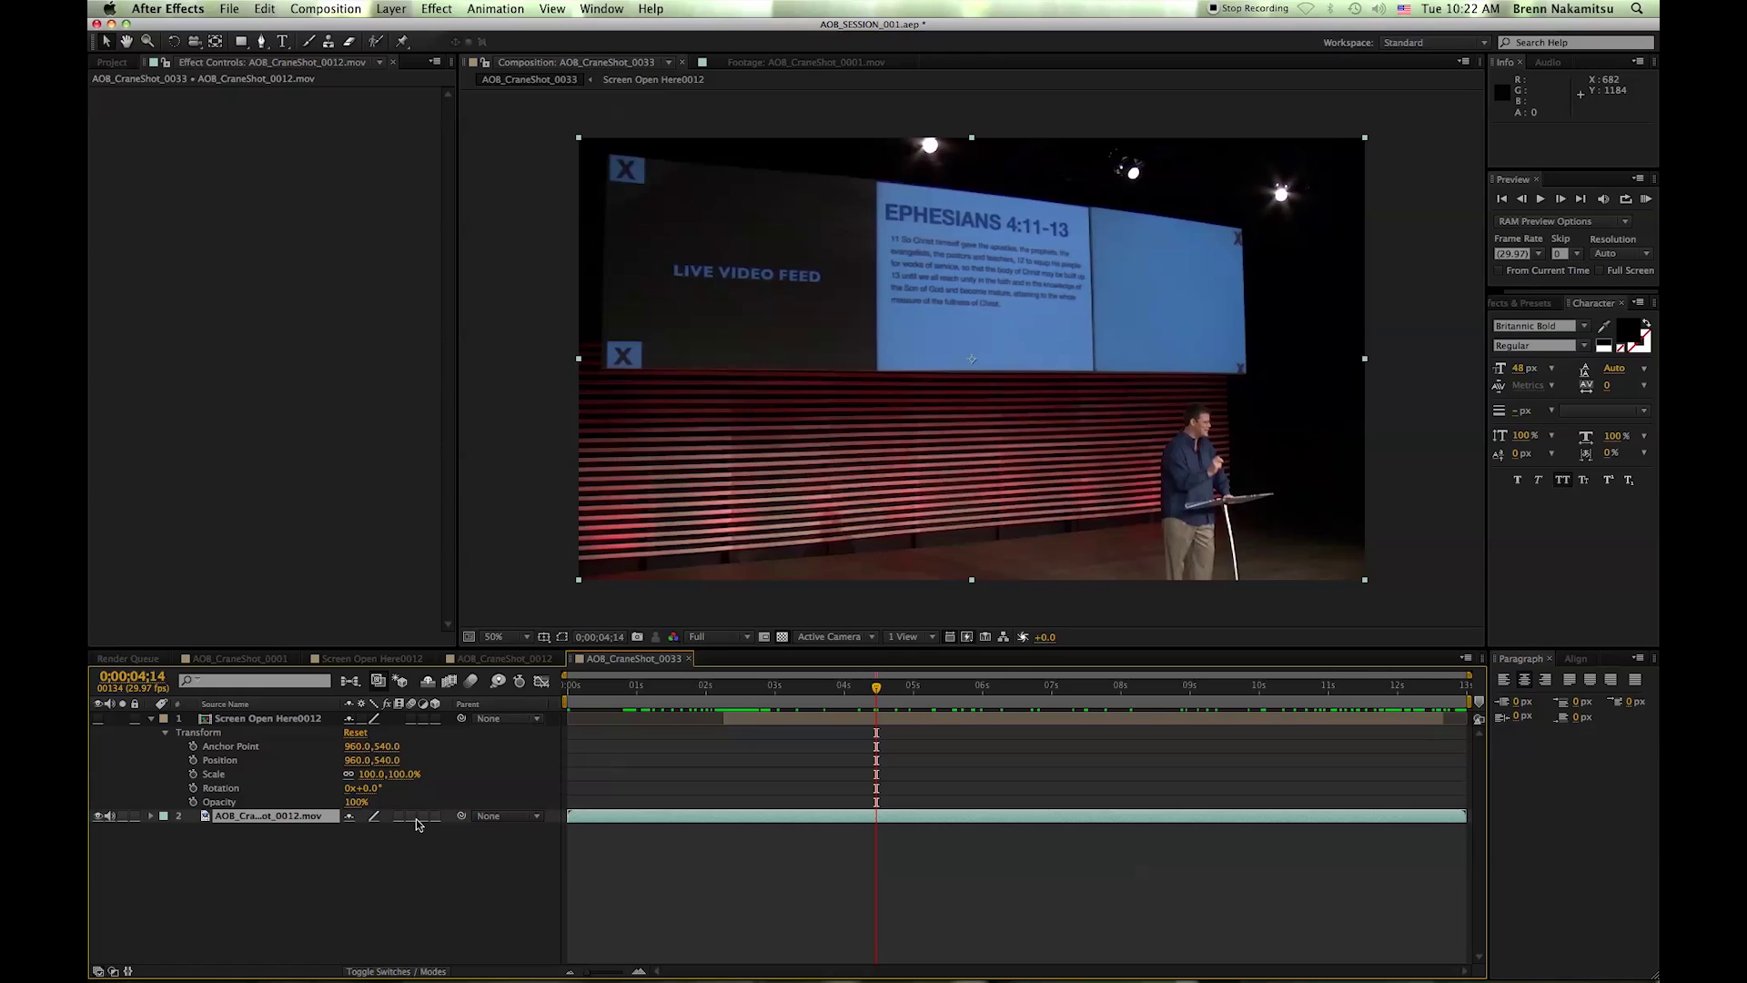
pyautogui.rightClick(615, 816)
pyautogui.click(479, 855)
pyautogui.click(98, 718)
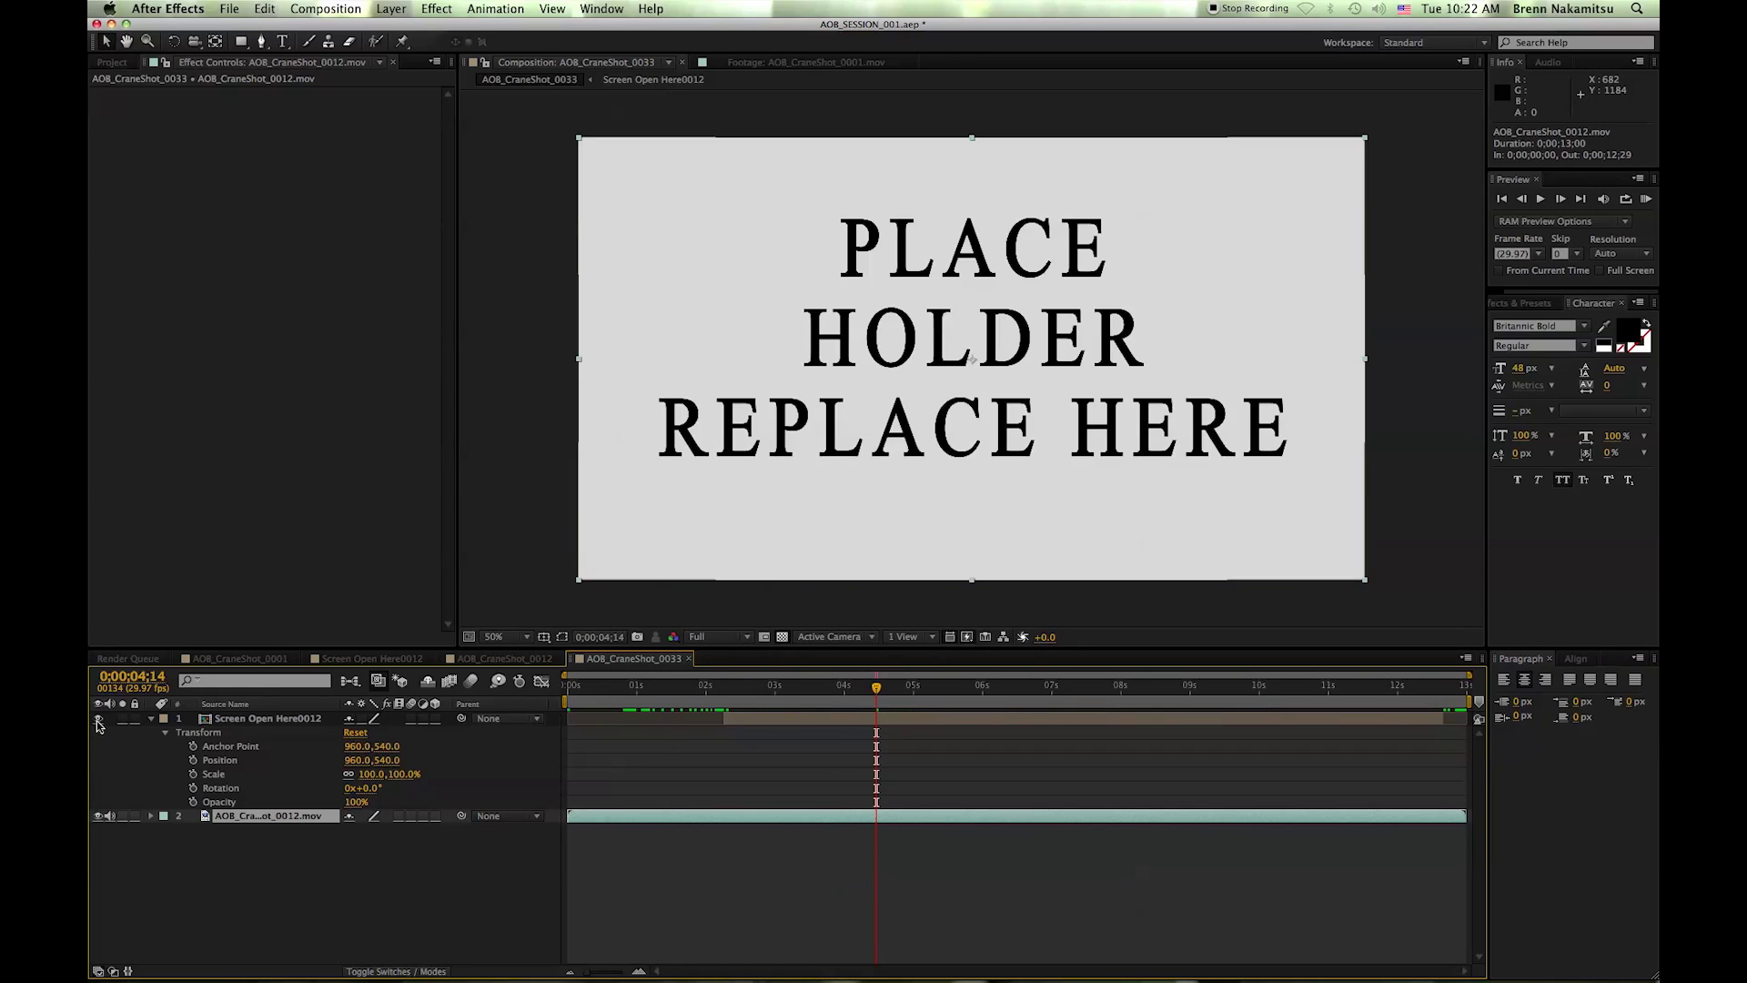
pyautogui.moveTo(857, 692); pyautogui.dragTo(790, 693)
pyautogui.click(98, 718)
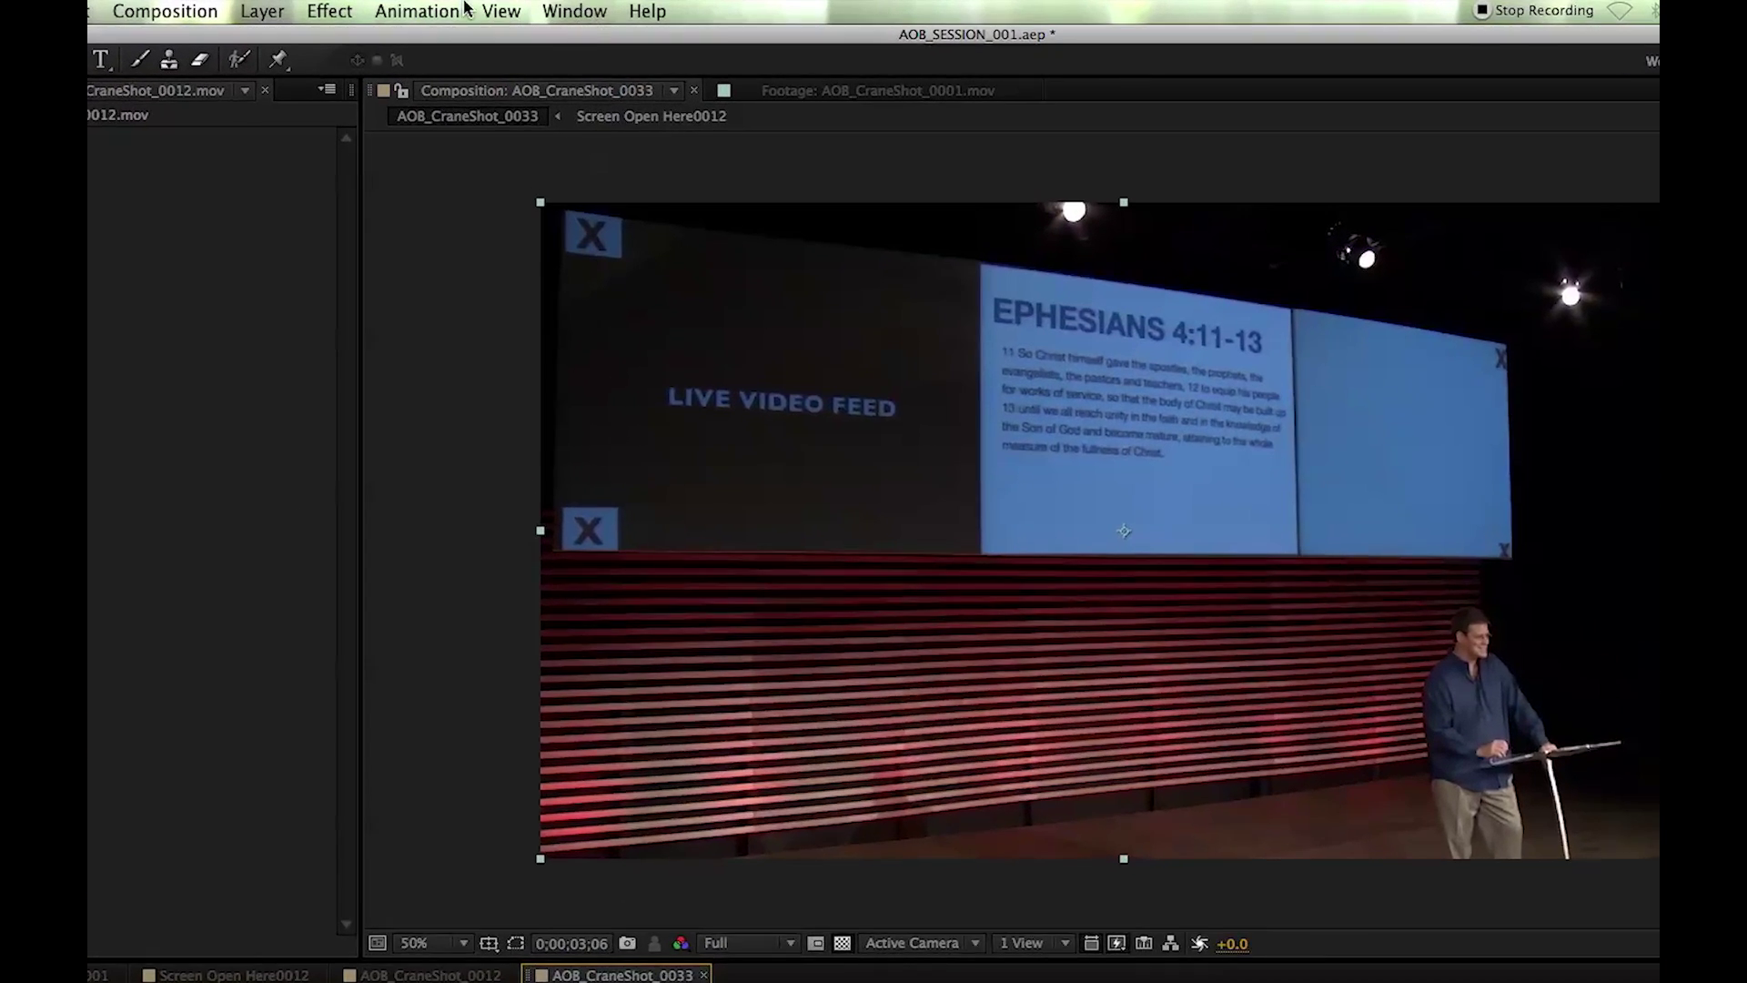
# Send the crane shot clip to mocha AE with Animation > Track in mocha AE, choosing Register Later.
pyautogui.click(496, 8)
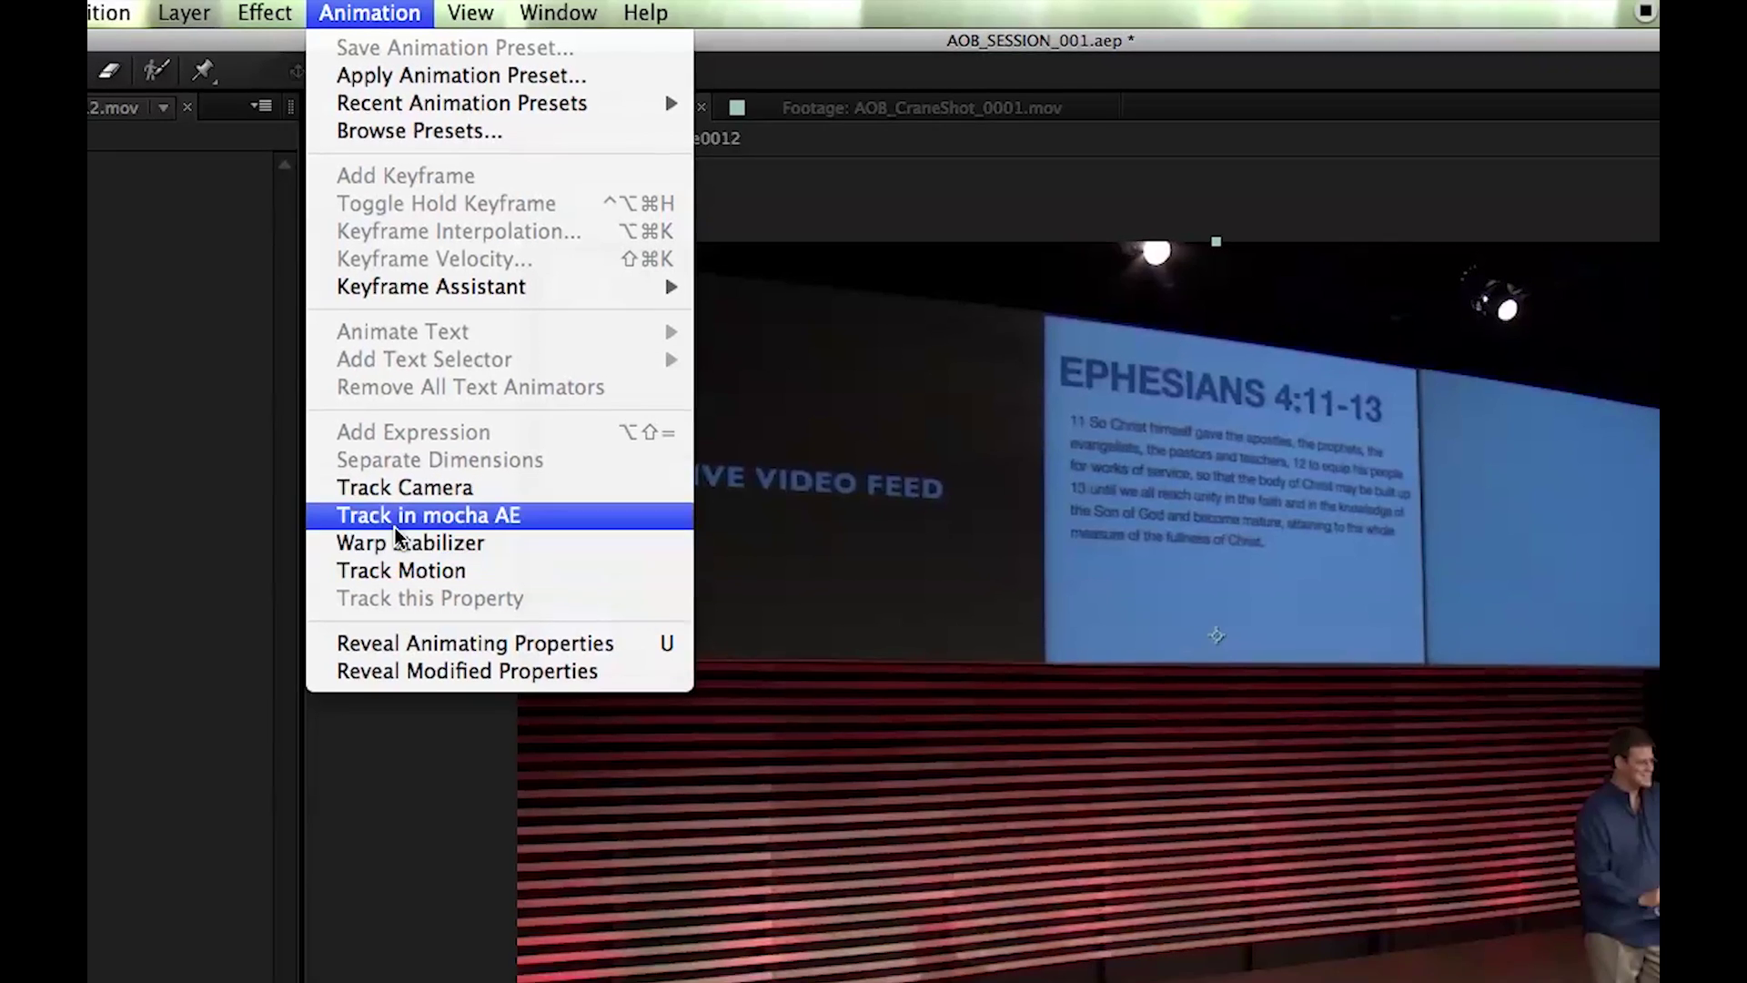
pyautogui.click(400, 529)
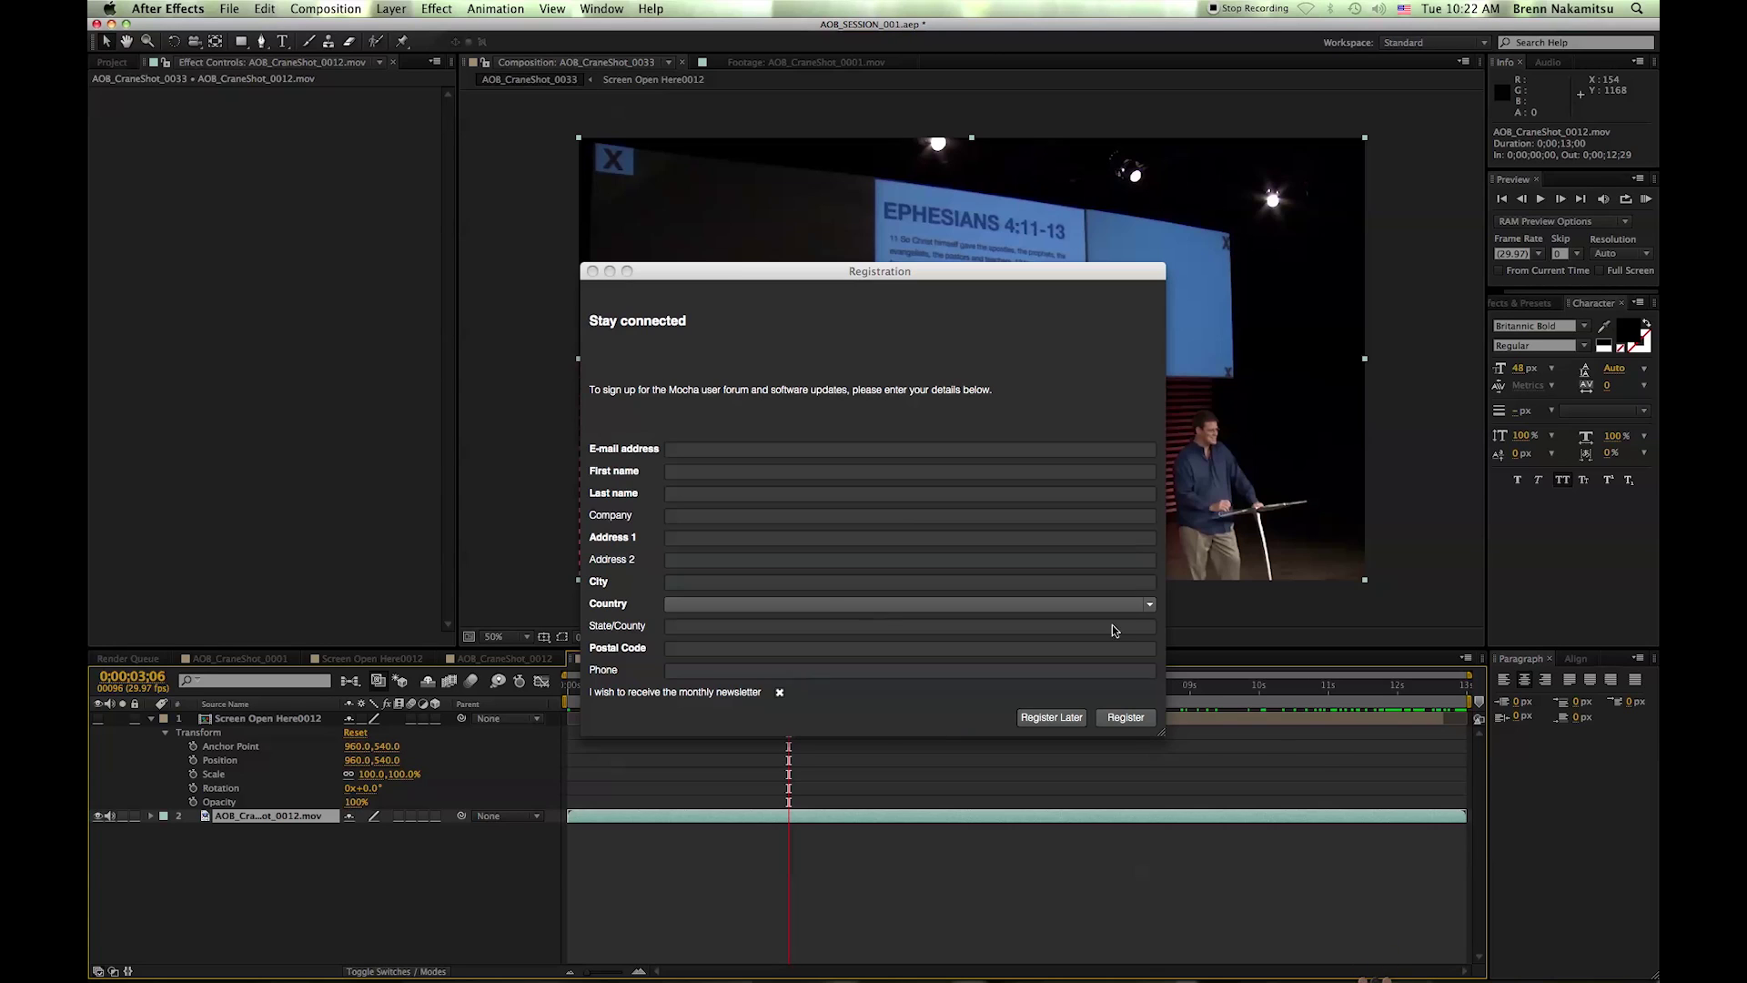
pyautogui.click(1033, 721)
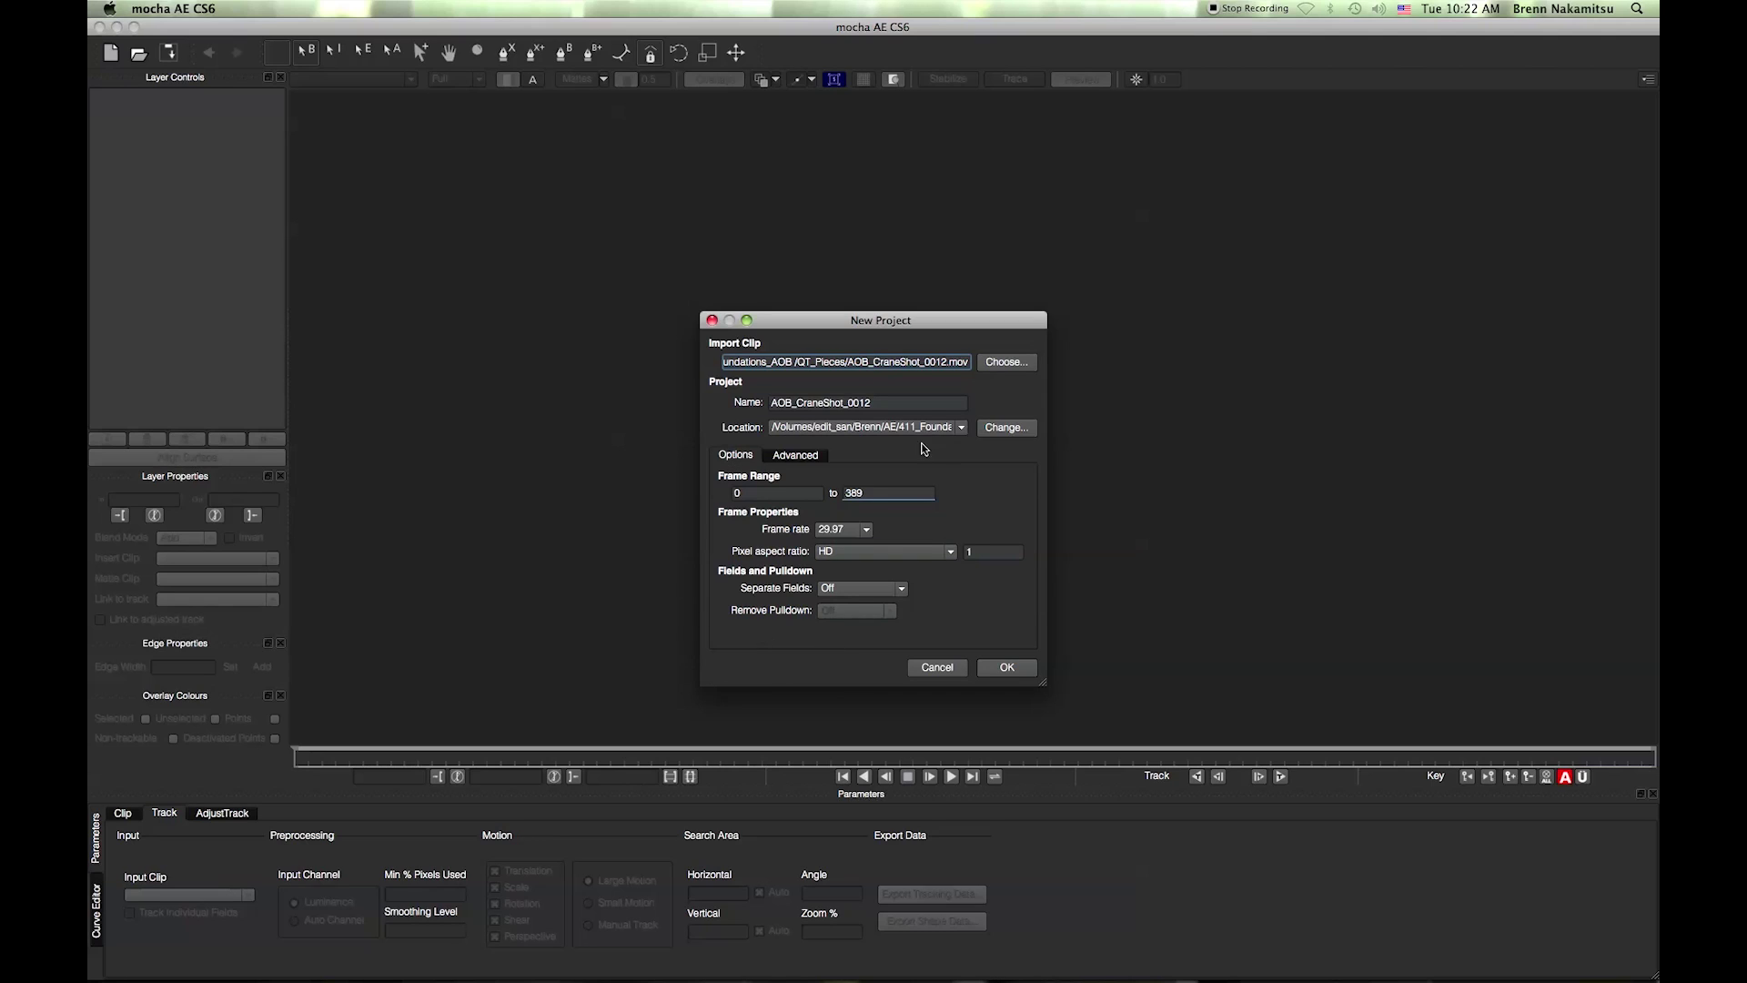
# Name the new mocha project 'test' and create it with the default clip settings.
pyautogui.doubleClick(879, 407)
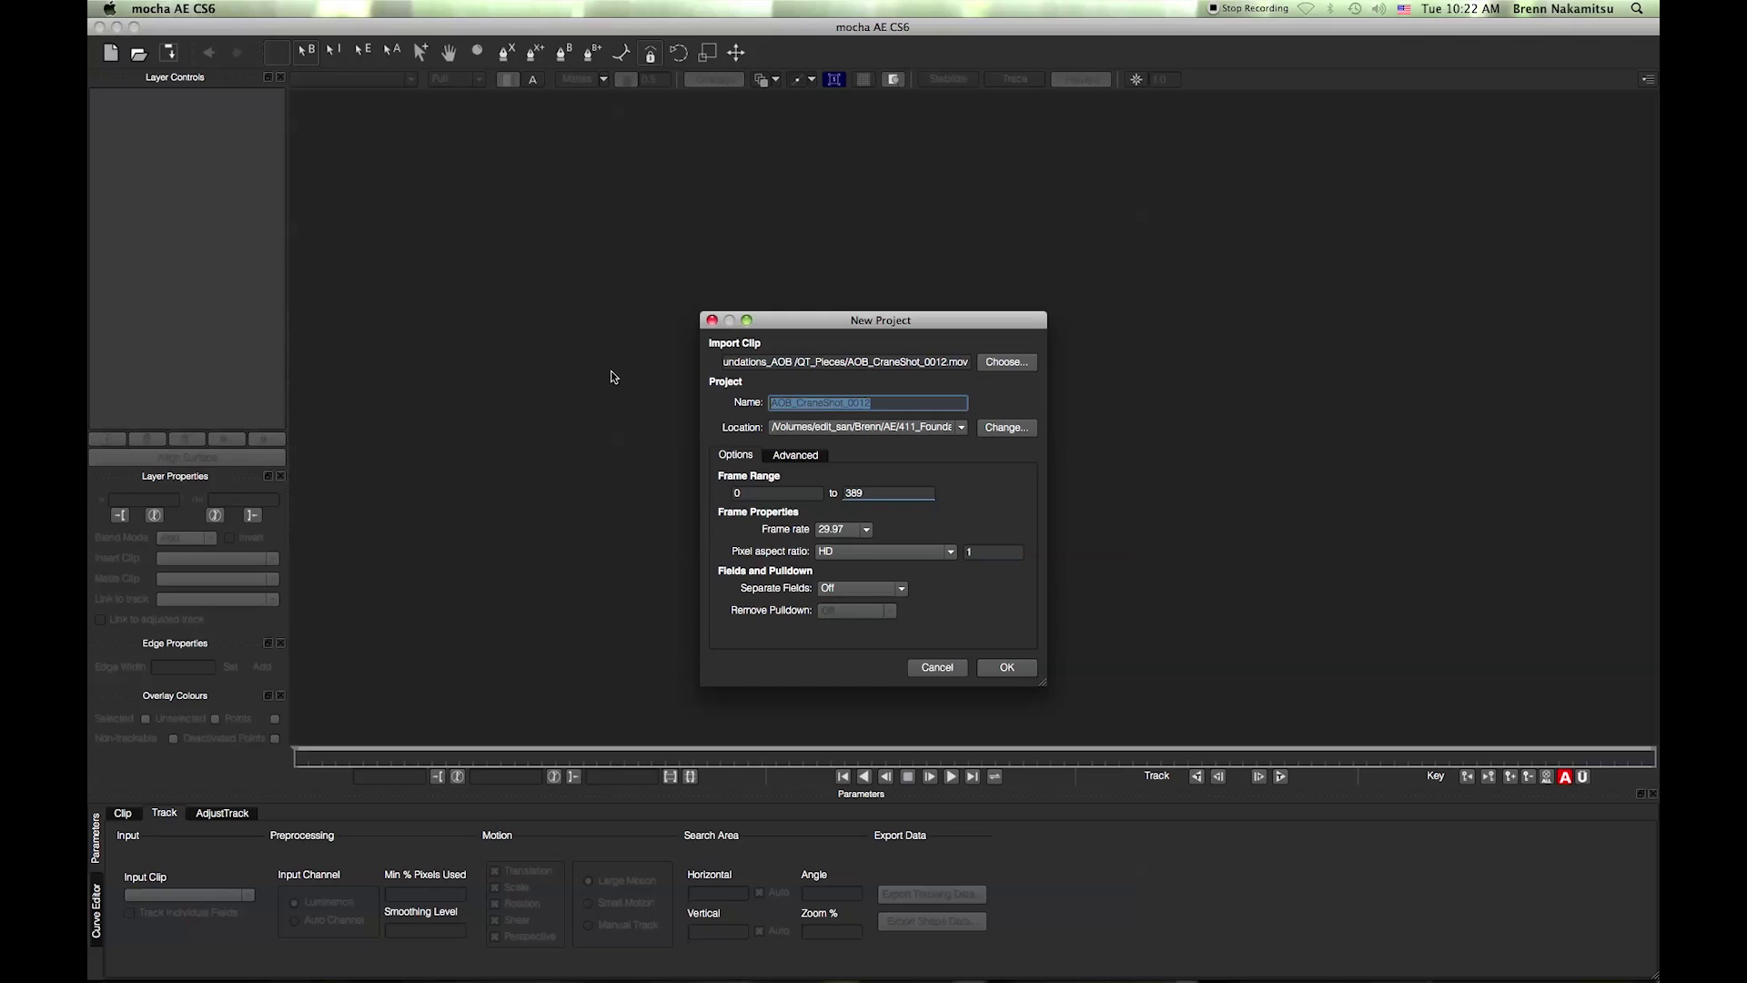
pyautogui.write('test')
pyautogui.click(1023, 673)
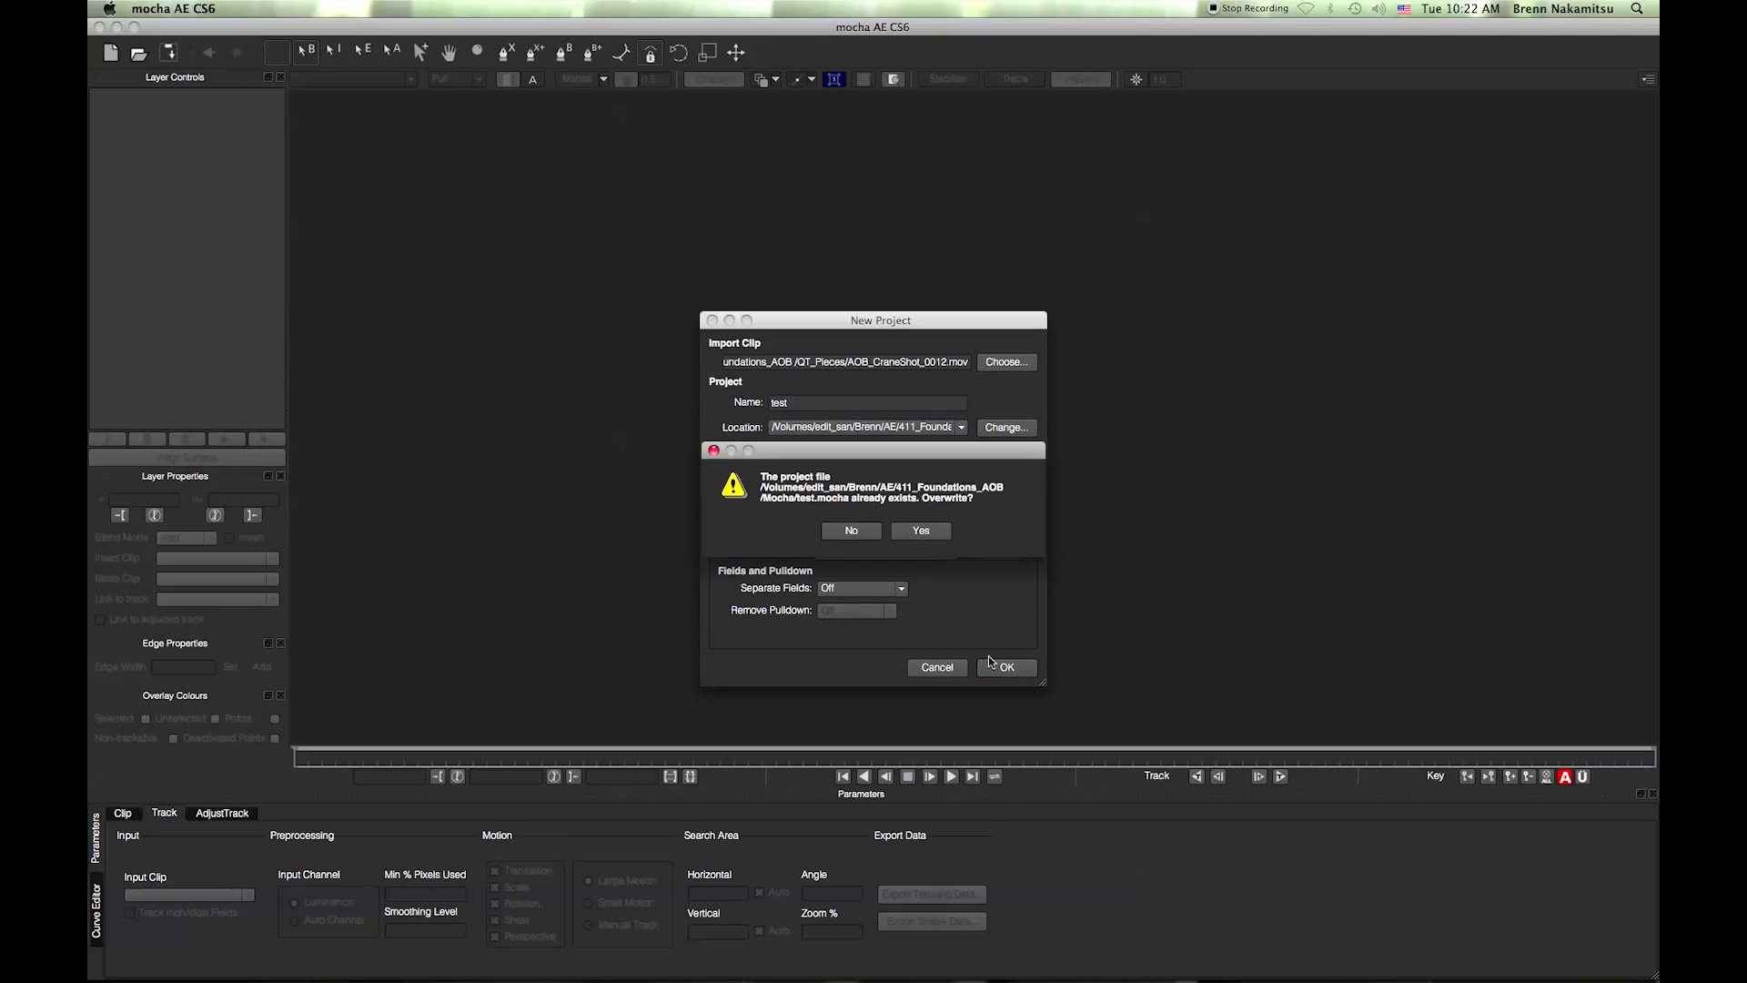
# Confirm overwriting the existing test project and set the in point at frame 69.
pyautogui.click(906, 538)
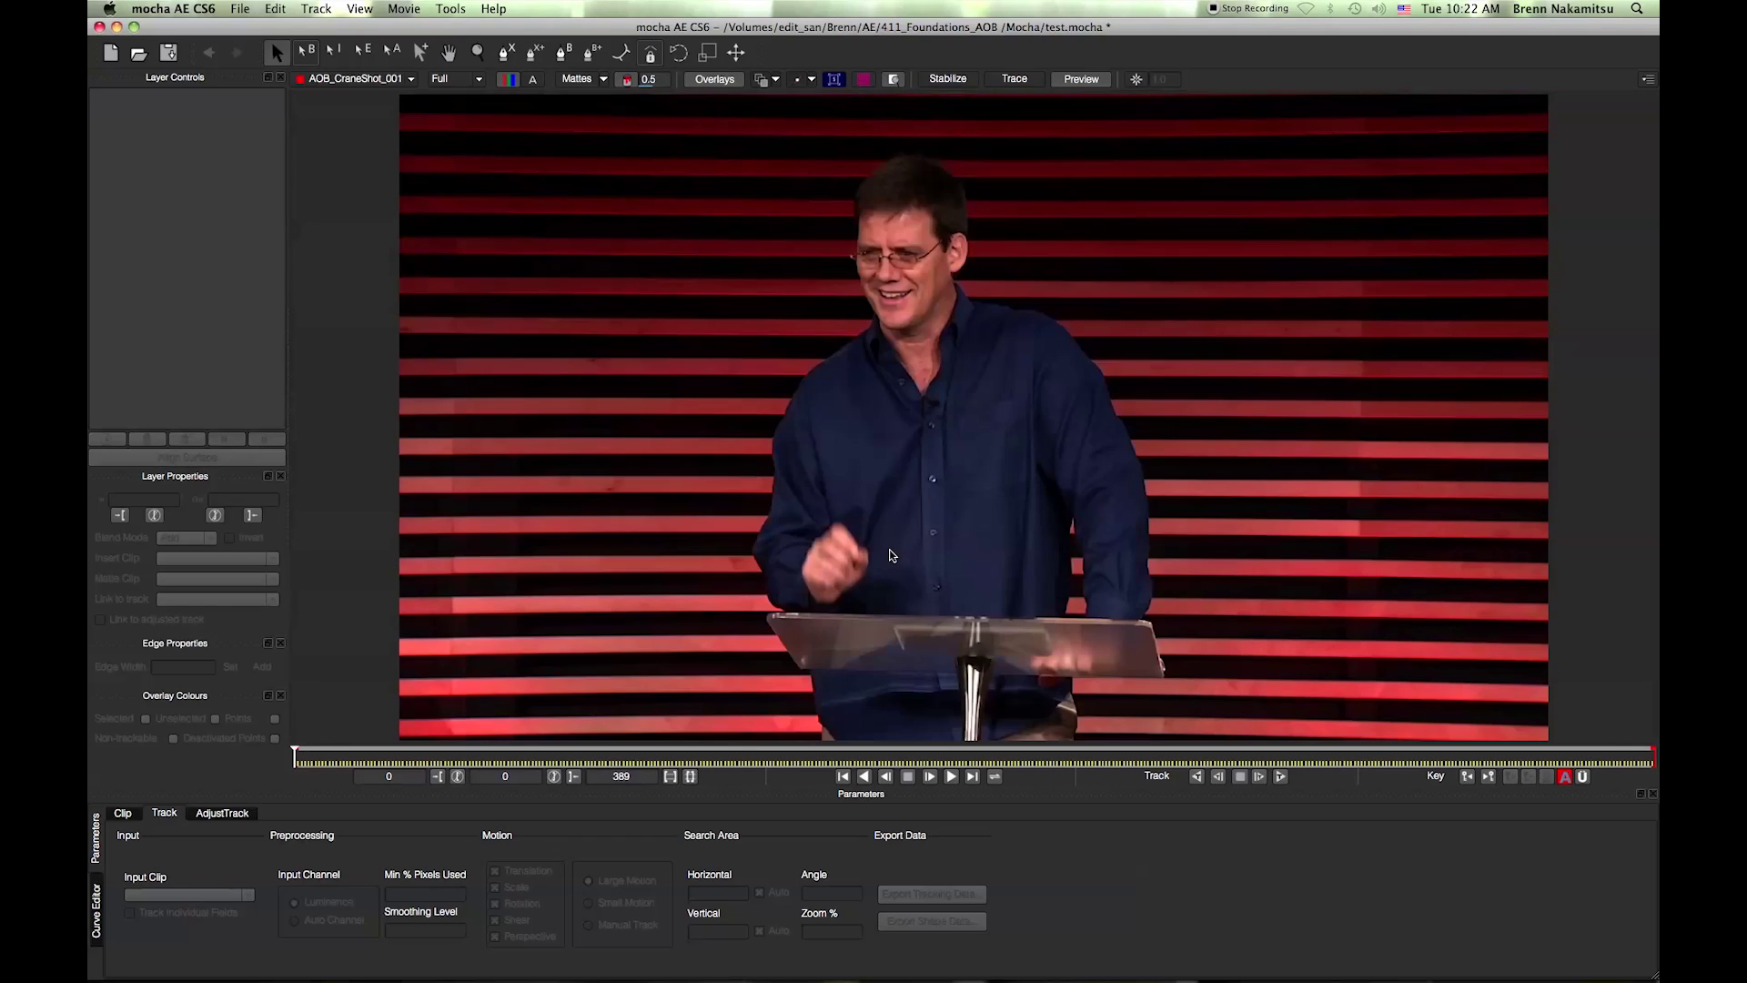
pyautogui.moveTo(291, 767); pyautogui.dragTo(537, 816)
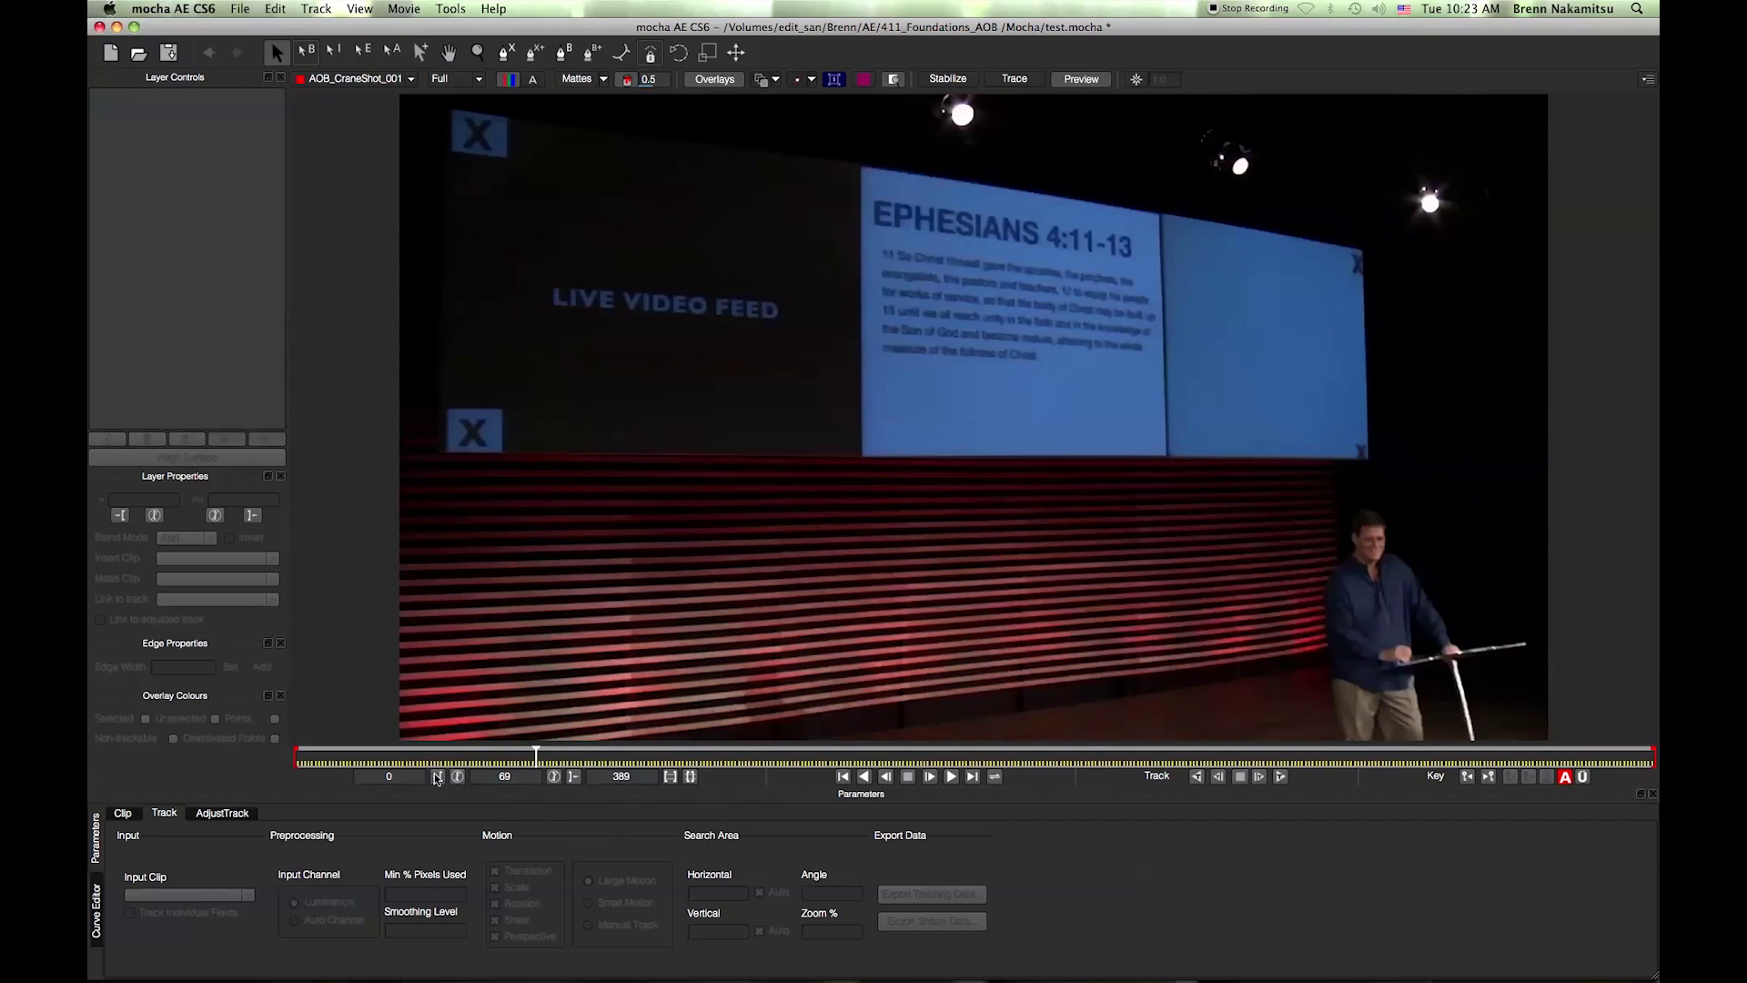
pyautogui.click(437, 776)
# Set the out point at frame 379 and zoom the timeline to the in/out range.
pyautogui.moveTo(536, 757); pyautogui.dragTo(1615, 761)
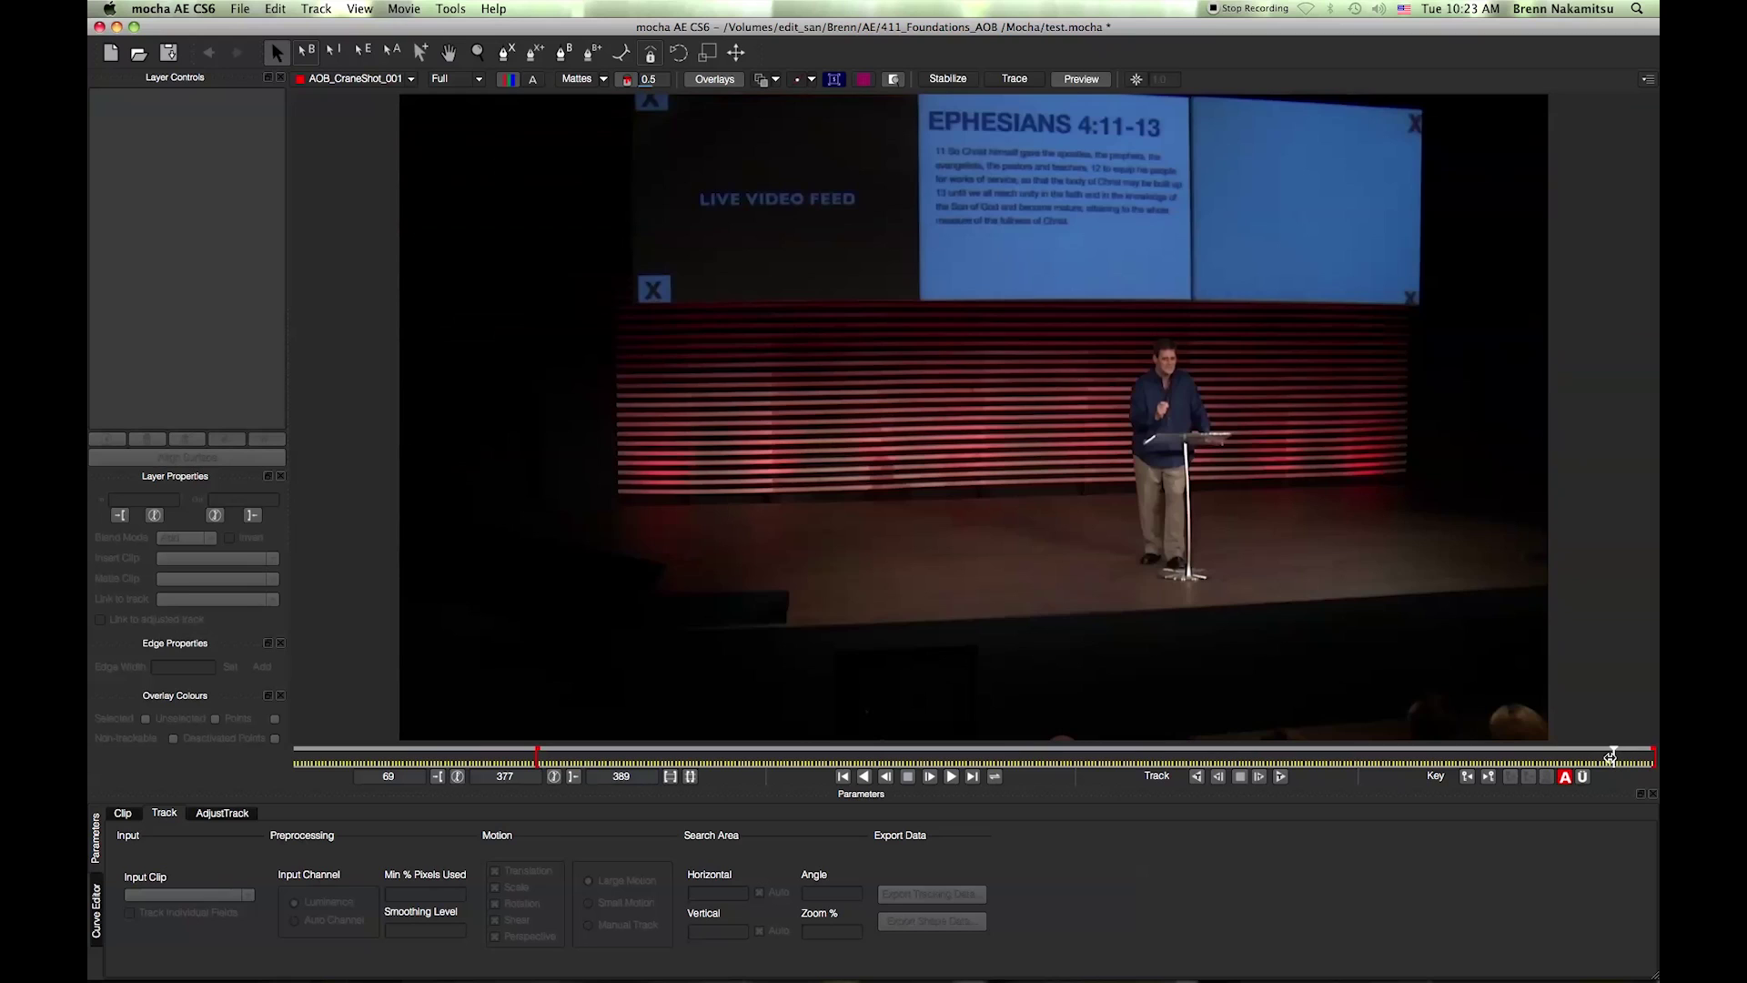
pyautogui.press('Right')
pyautogui.press('Right')
pyautogui.press('Right')
pyautogui.press('Right')
pyautogui.press('Left')
pyautogui.press('Left')
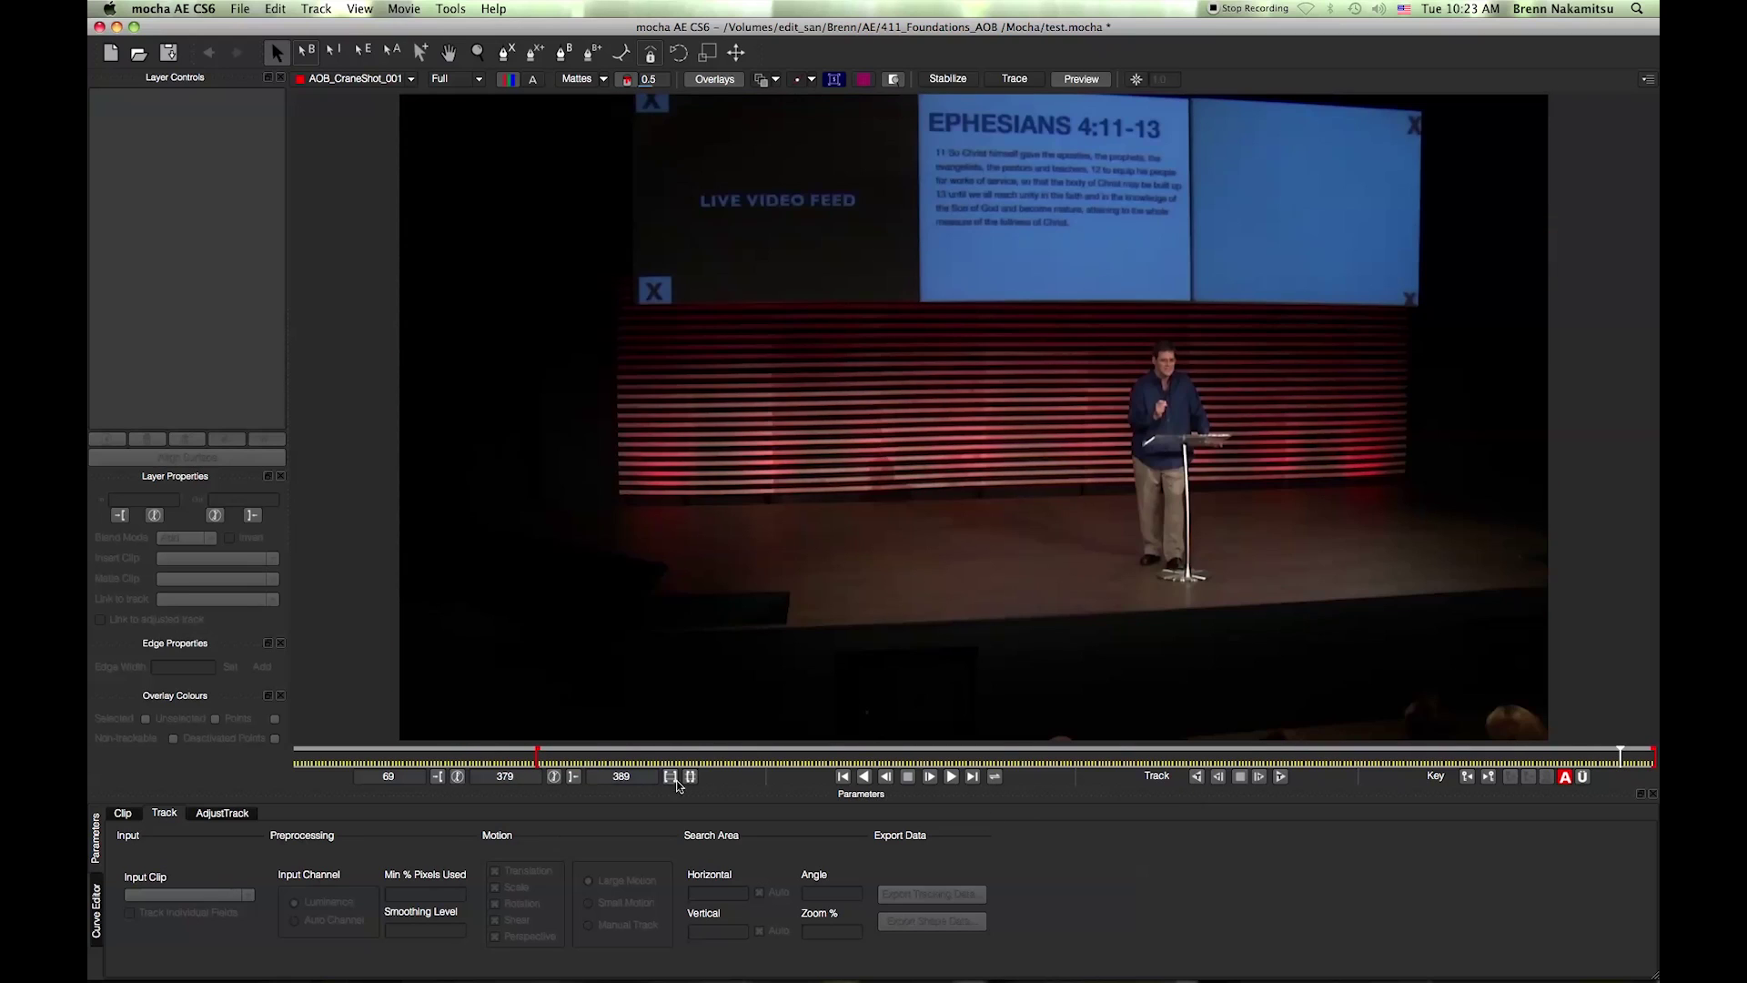
pyautogui.click(573, 778)
pyautogui.click(672, 778)
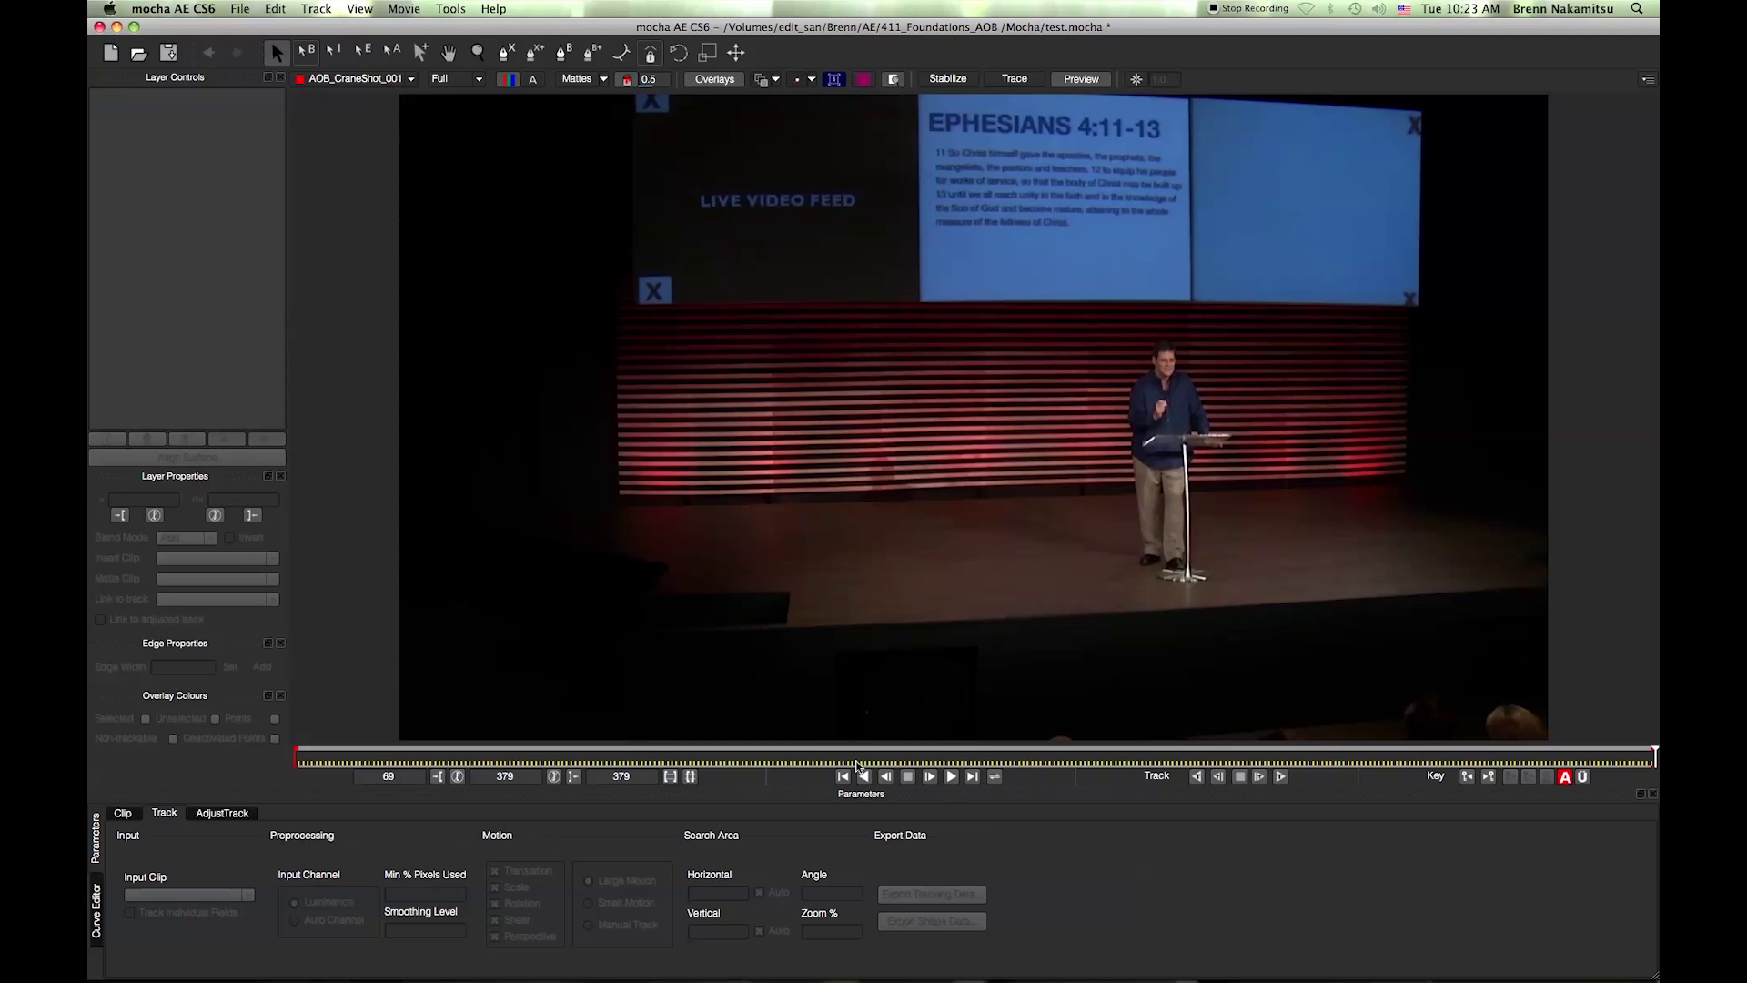
# At frame 69, place four X-Spline points on the stage screen's corners.
pyautogui.moveTo(855, 764); pyautogui.dragTo(1049, 755)
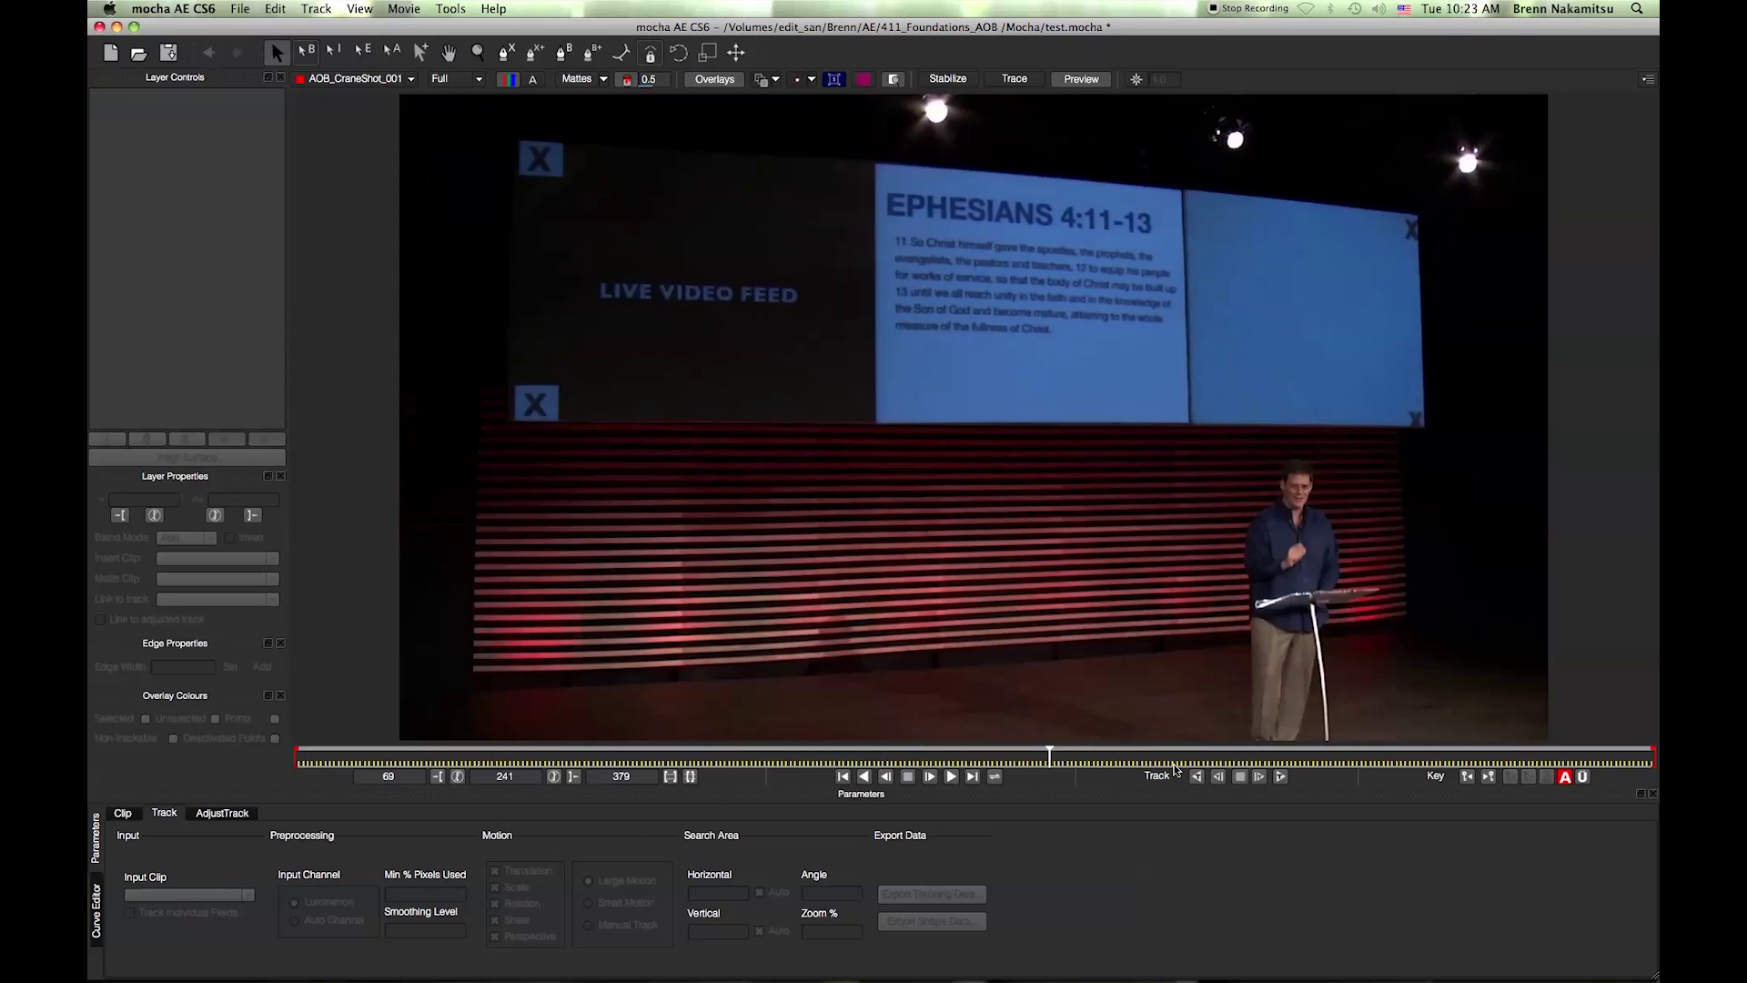
pyautogui.moveTo(1173, 757); pyautogui.dragTo(245, 755)
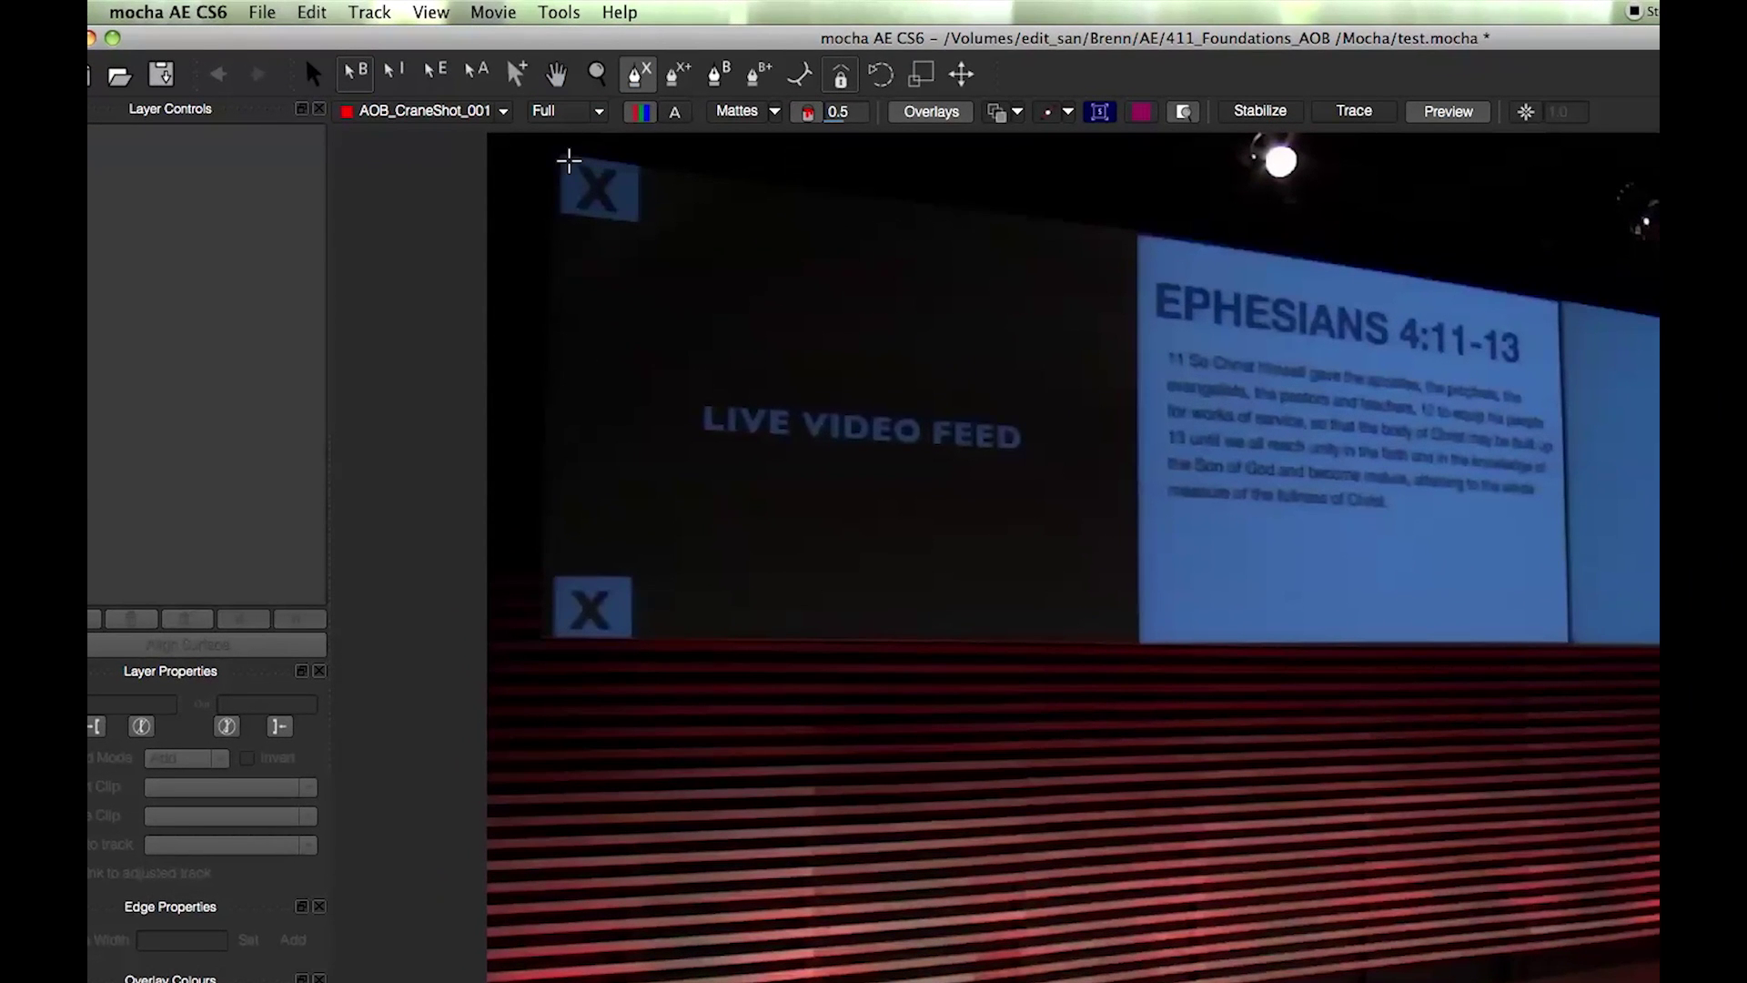
pyautogui.click(554, 150)
pyautogui.click(530, 691)
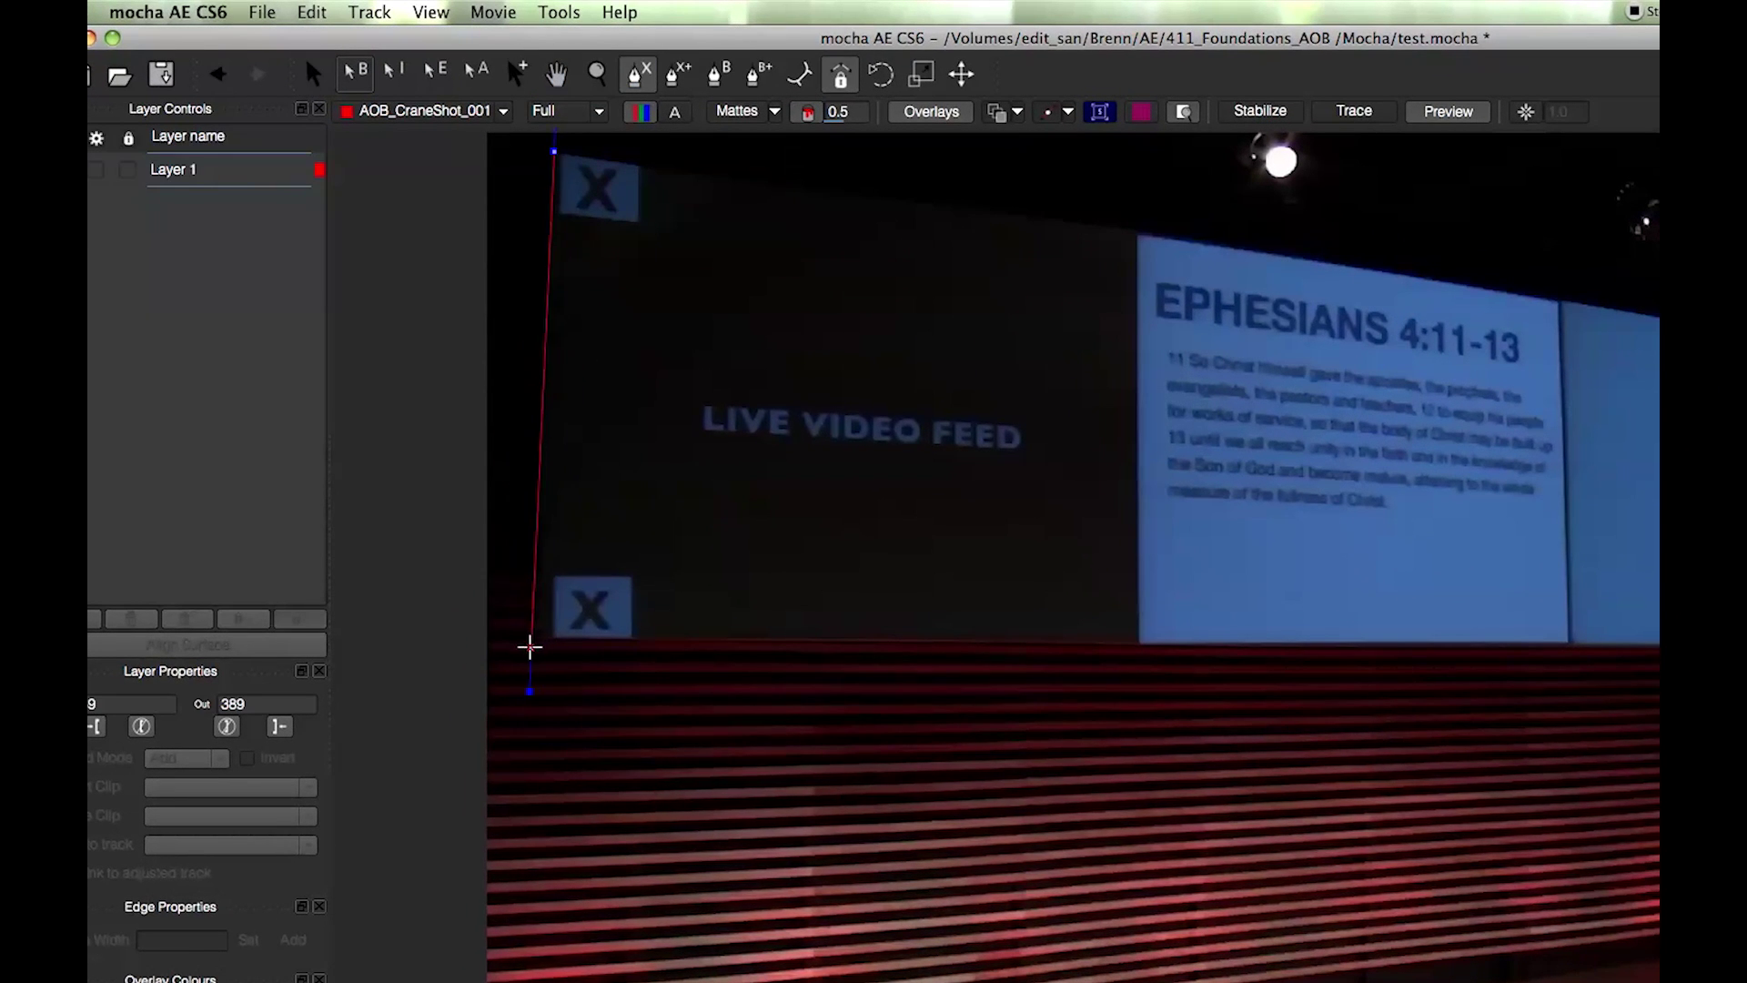
pyautogui.click(1614, 616)
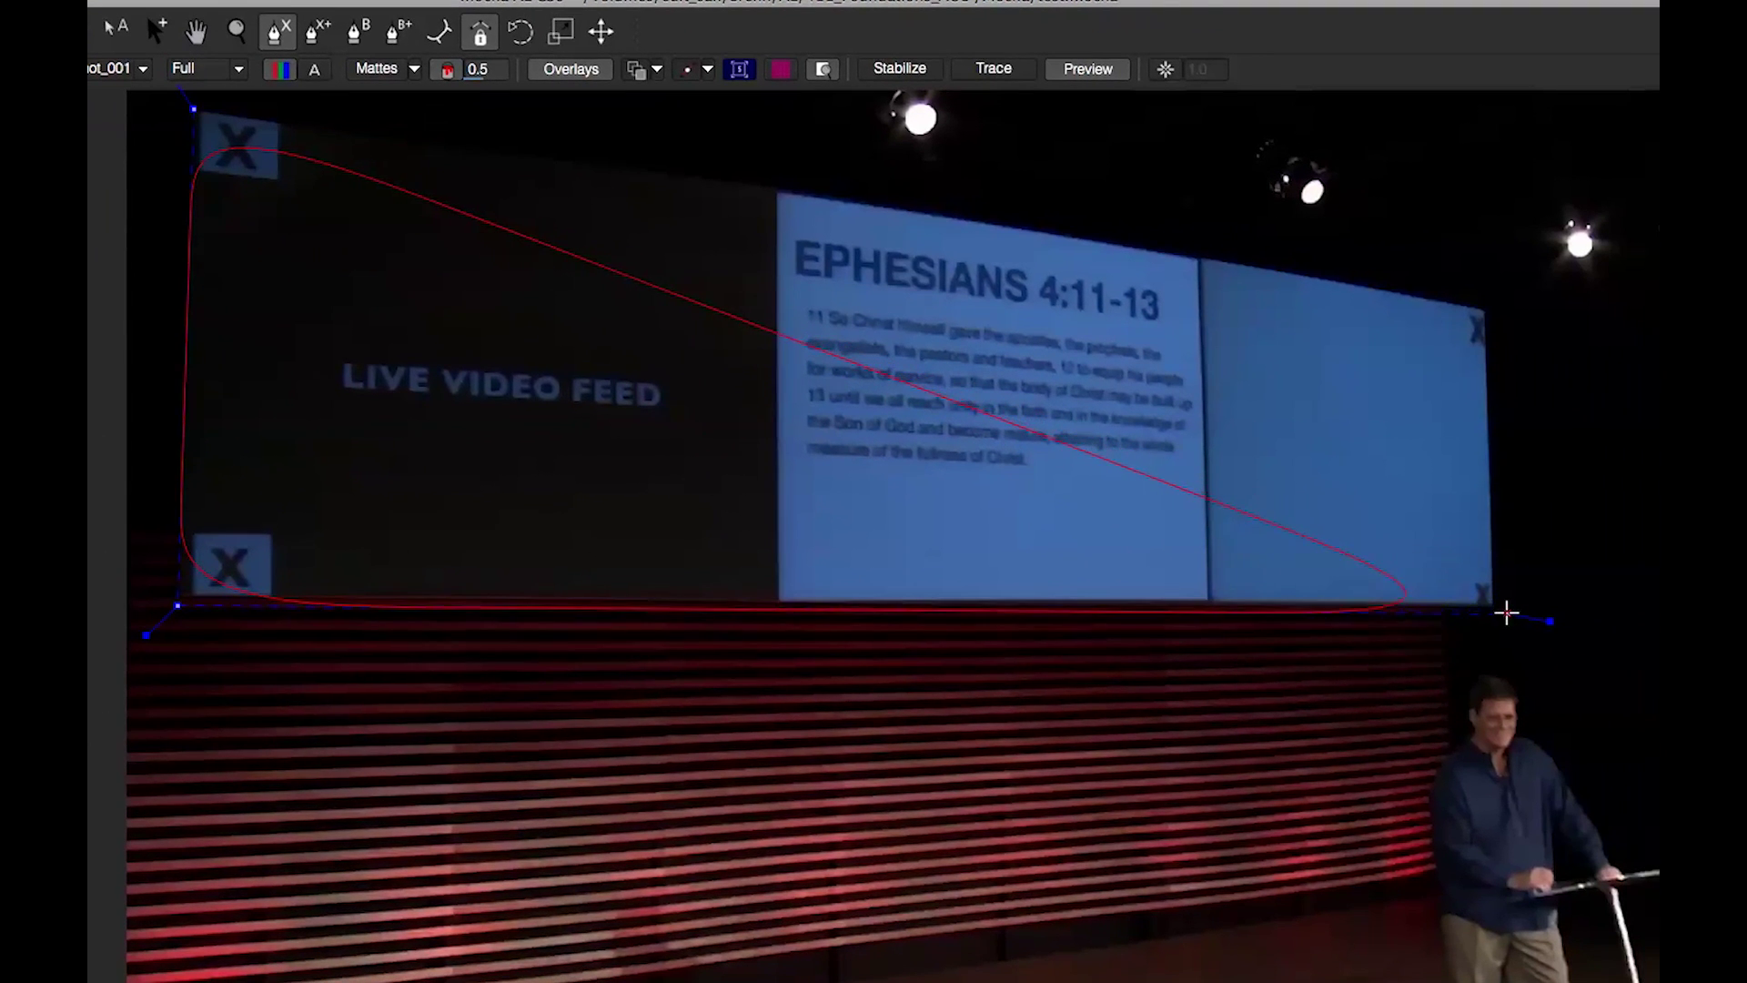
pyautogui.click(1489, 273)
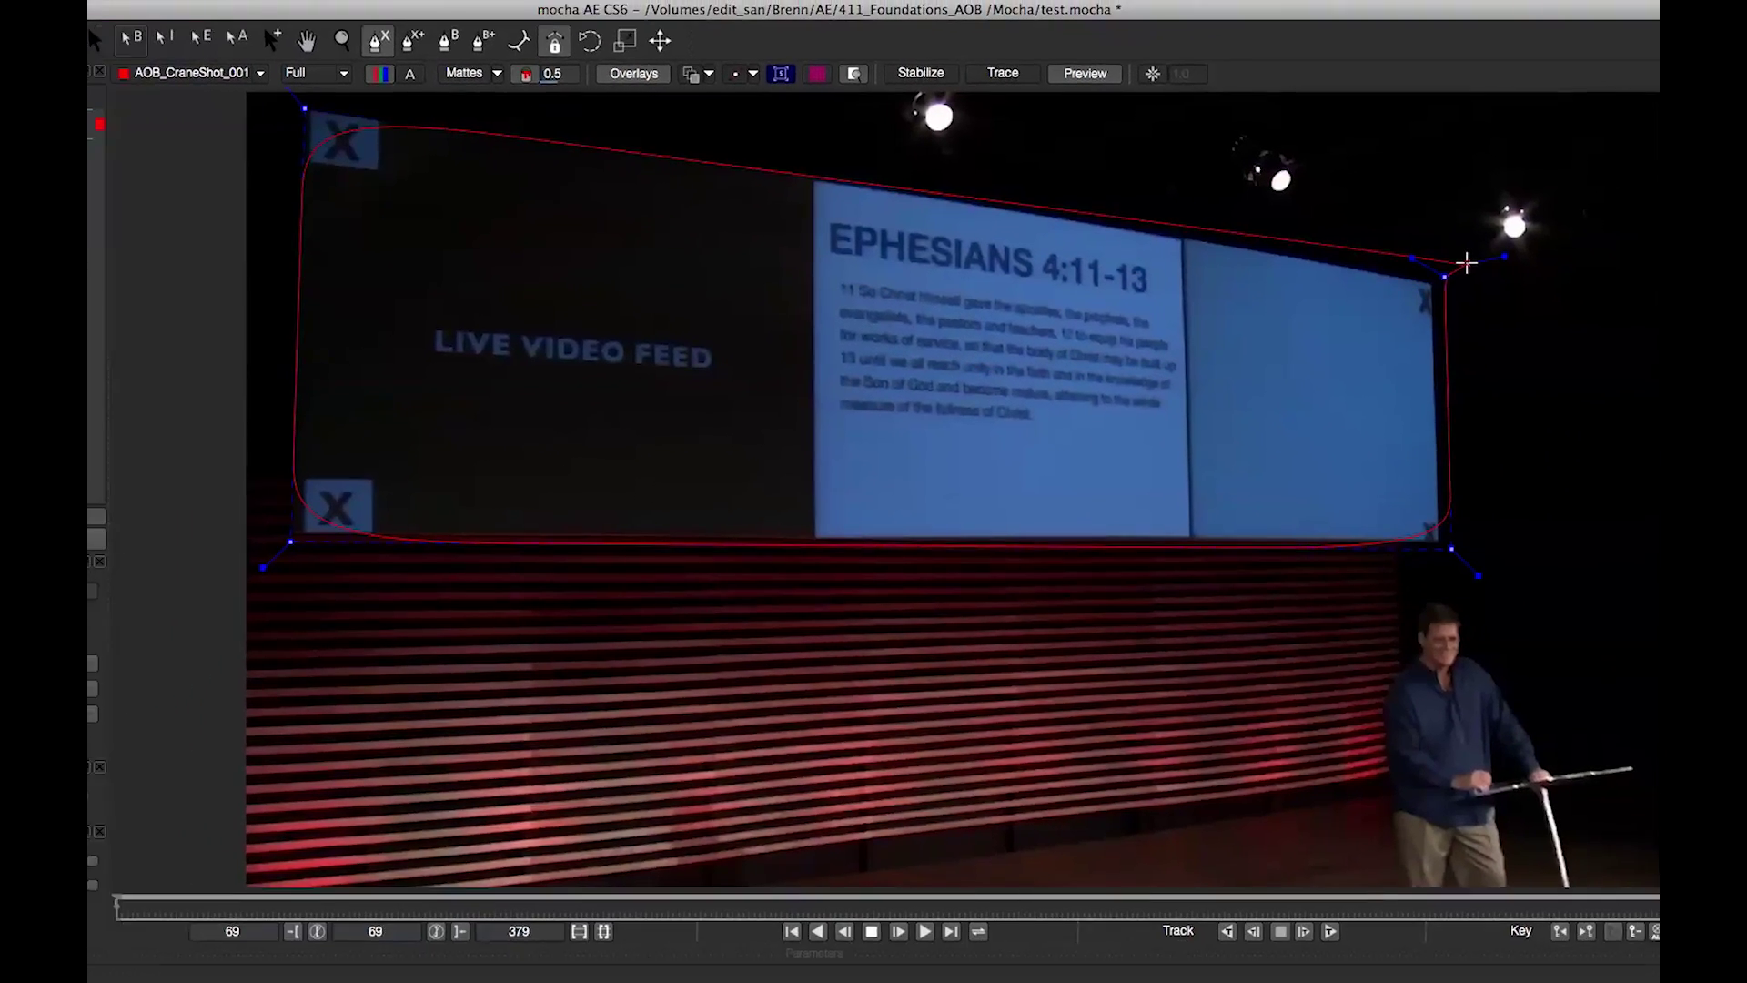
# Close the screen shape, enable Perspective, set Min % Pixels Used to 90 and track forward.
pyautogui.rightClick(1466, 264)
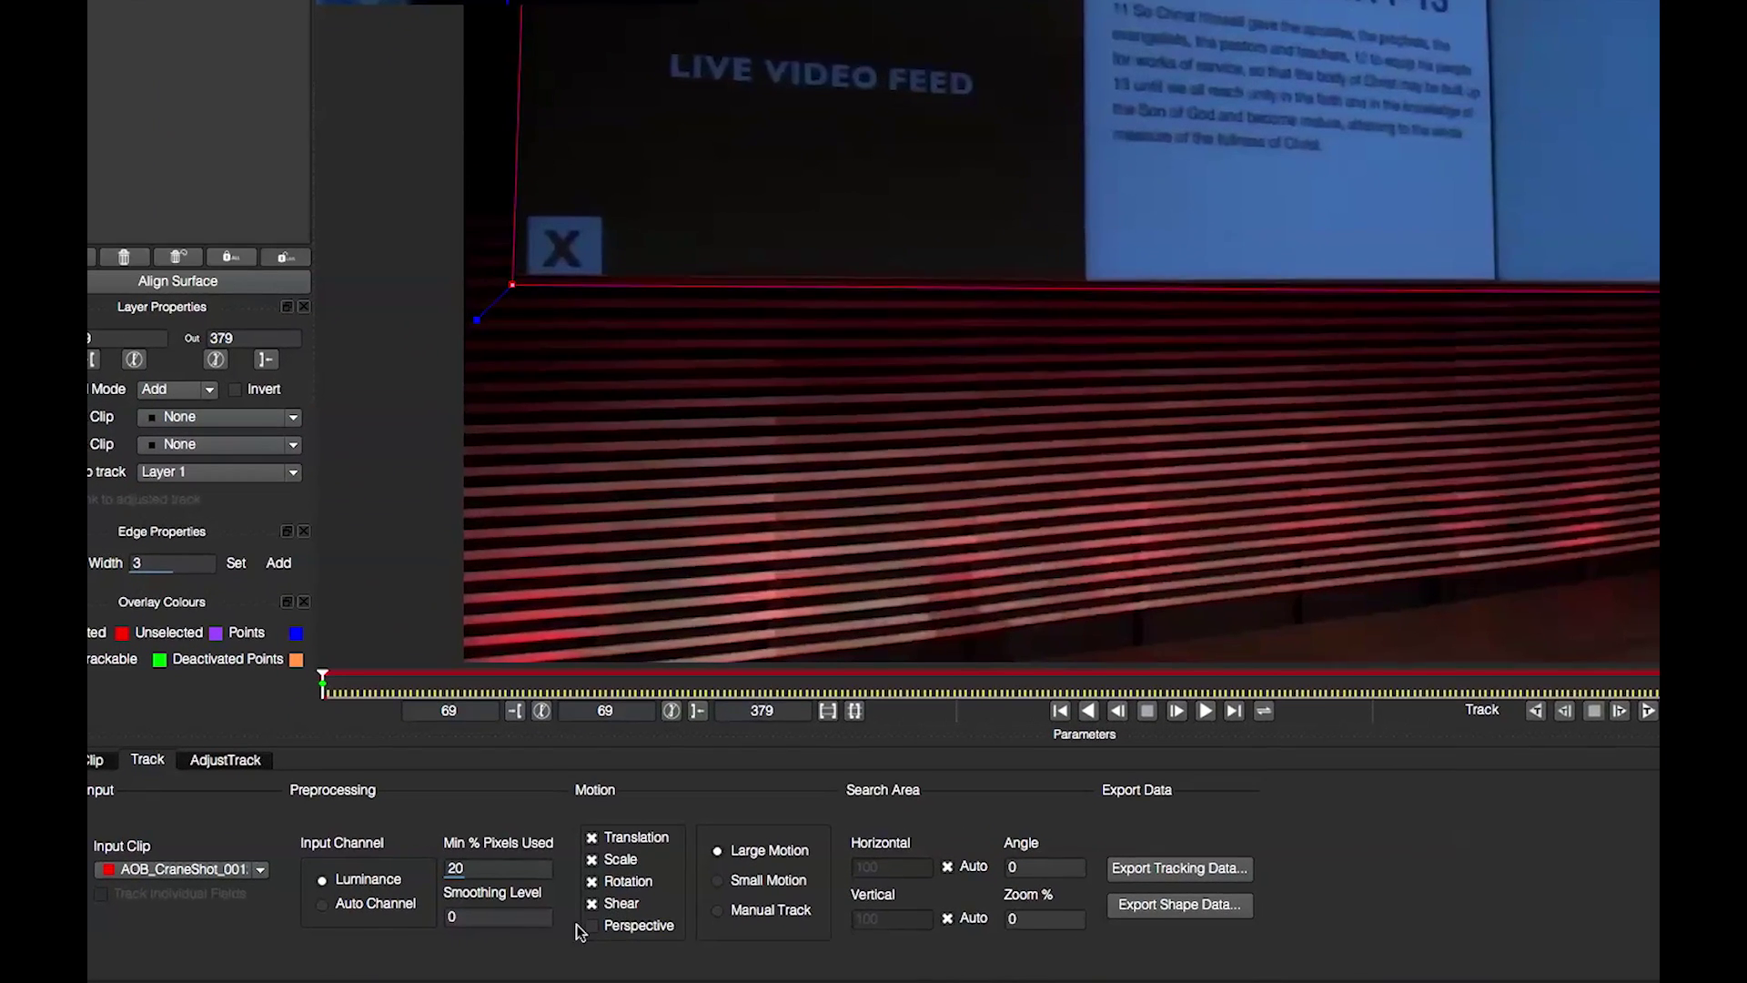
pyautogui.click(496, 936)
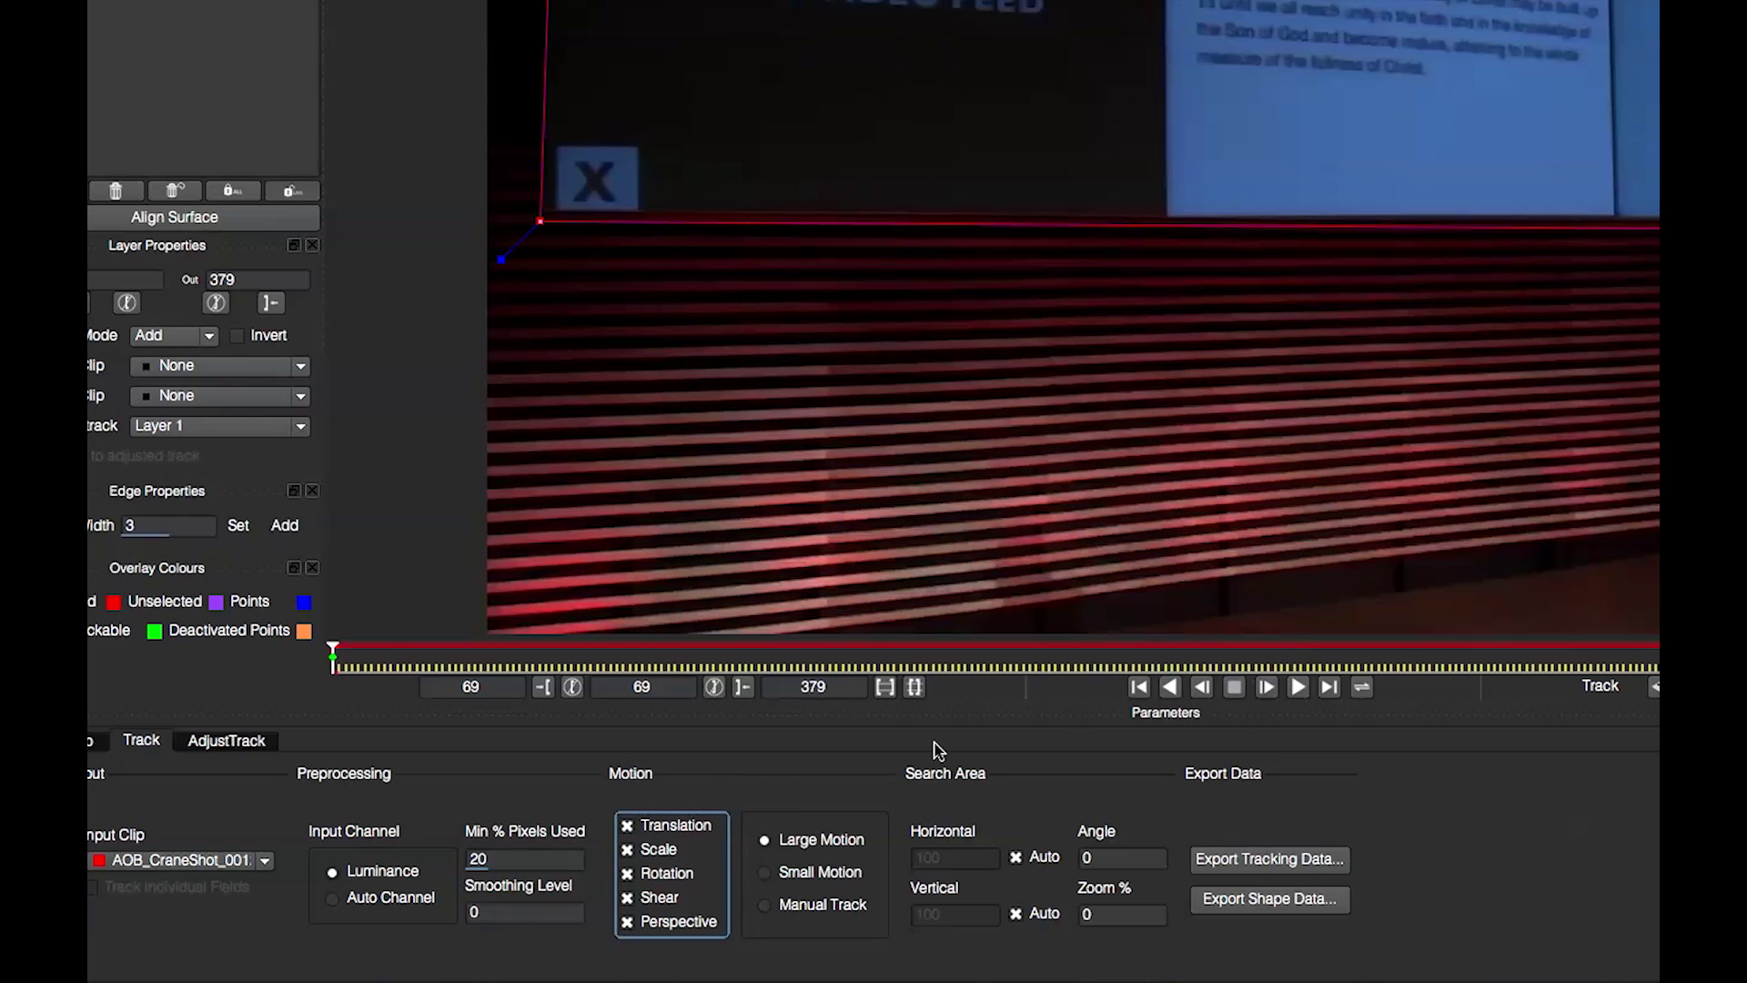
pyautogui.click(530, 864)
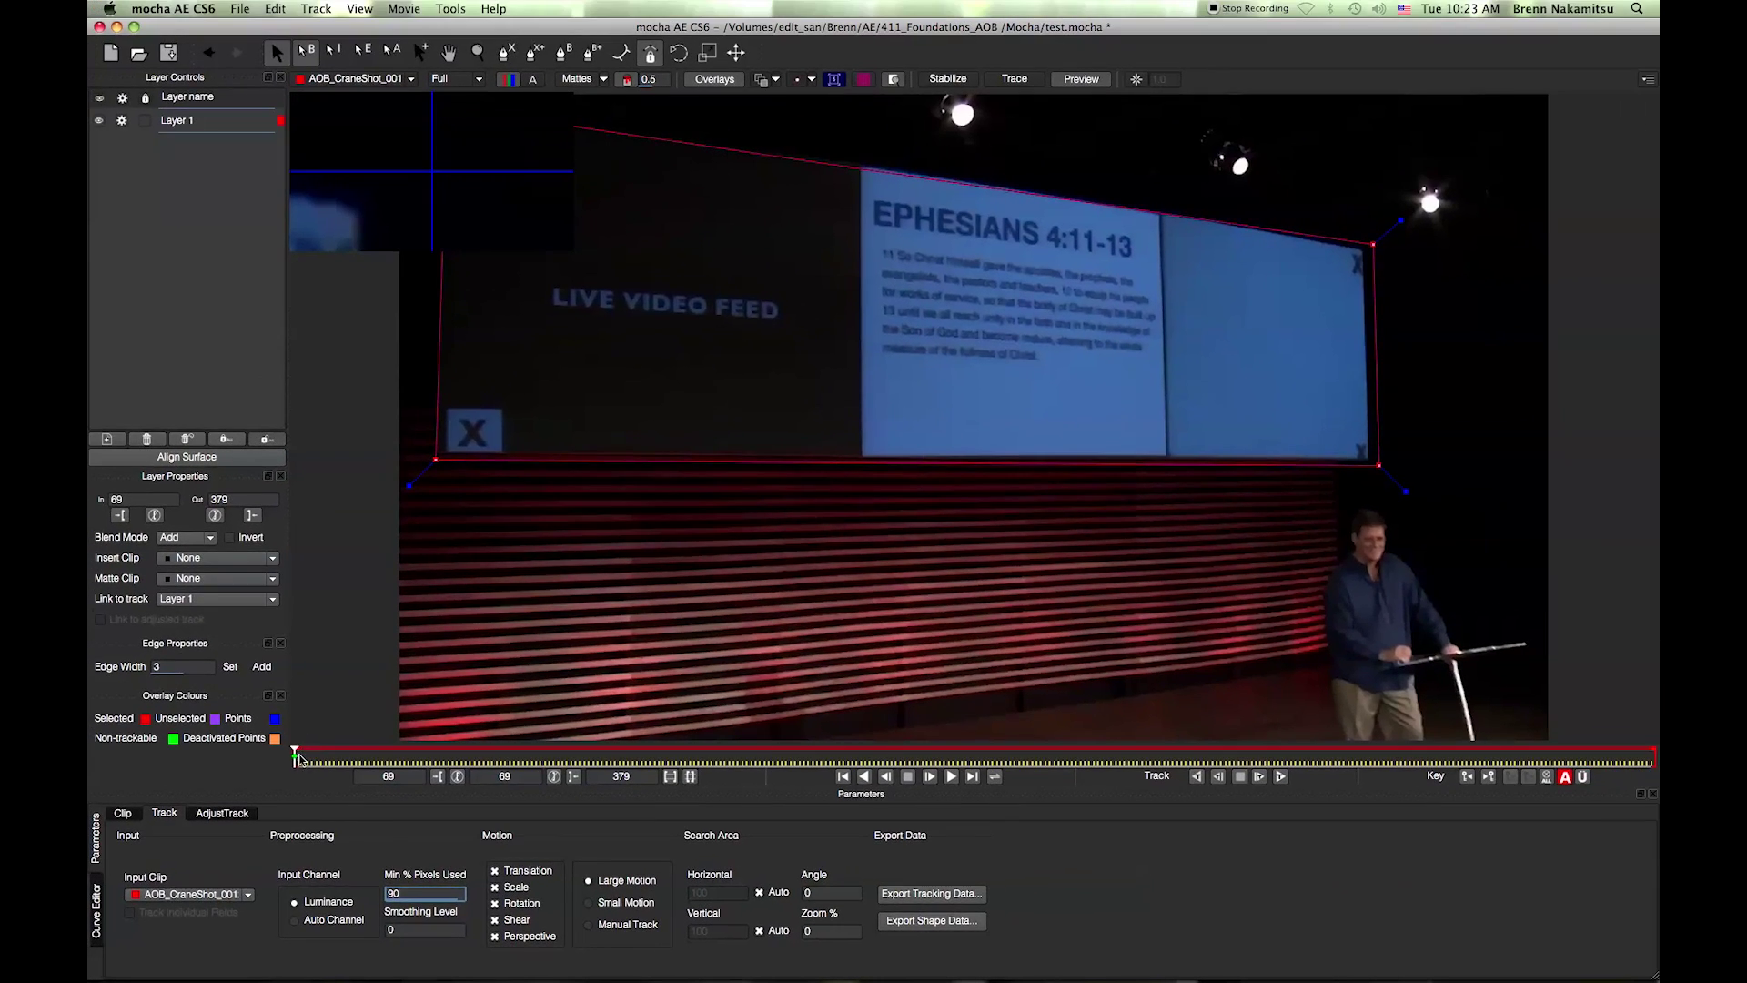
pyautogui.write('90t')
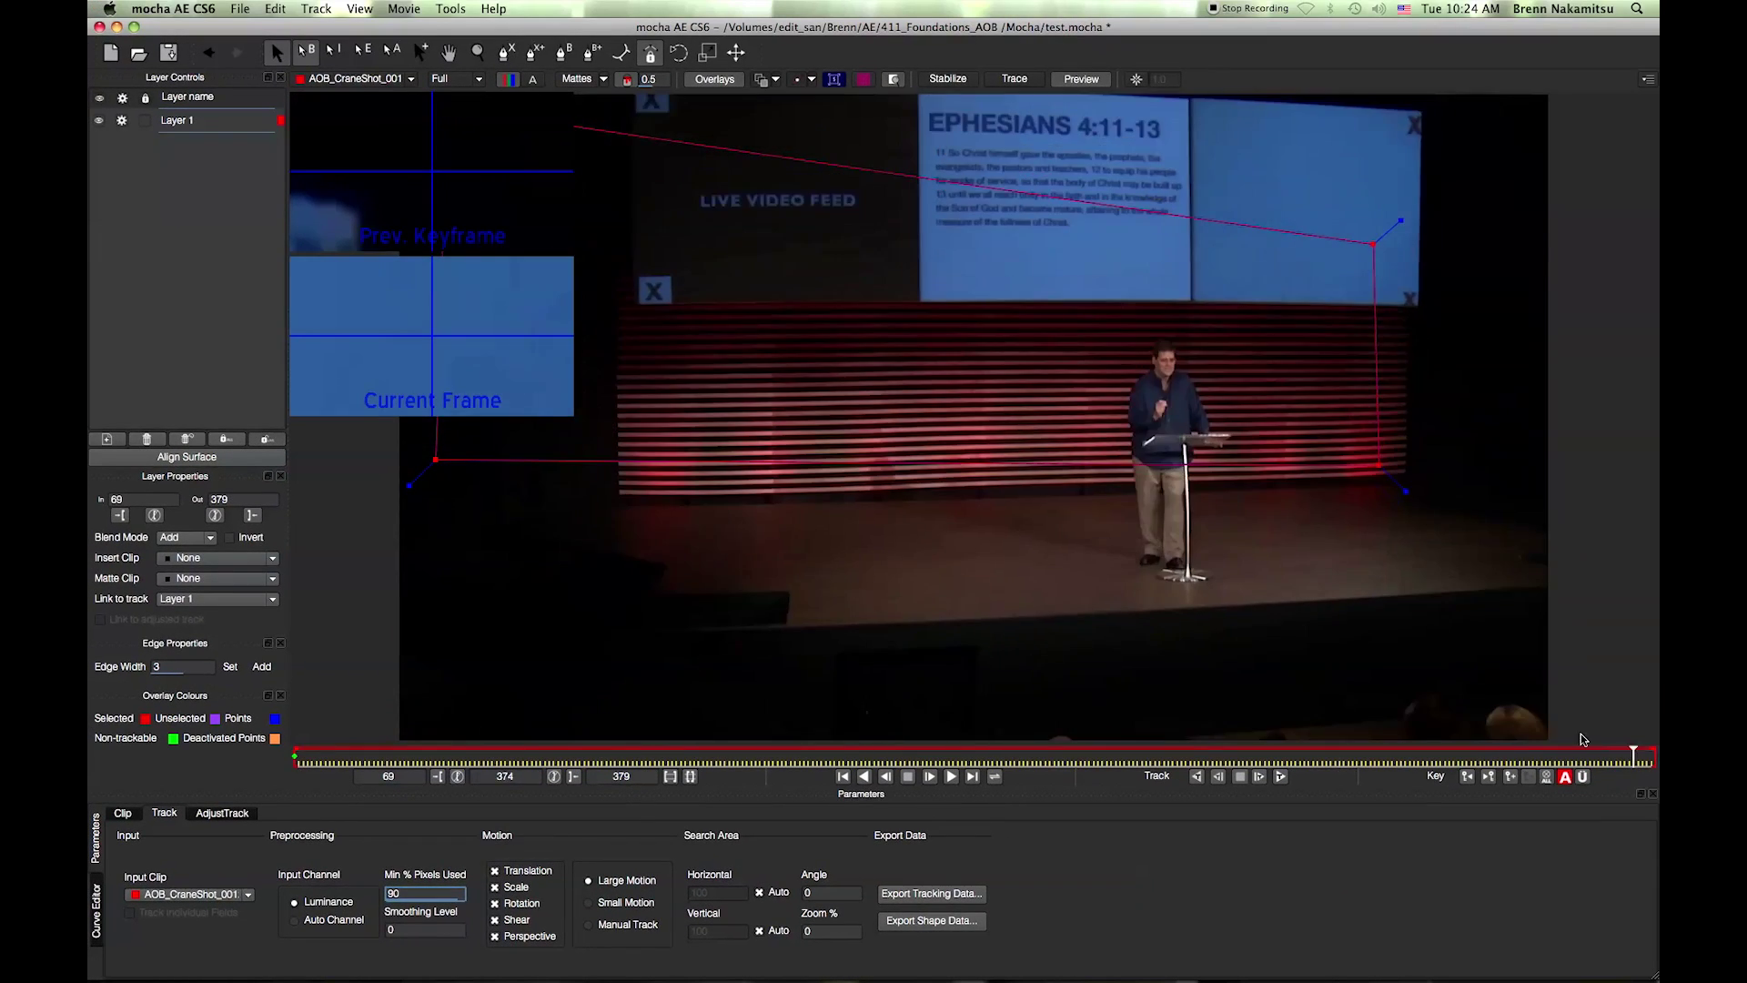
# Track Layer 1 forward from frame 69 through the shot, then scrub back to review it.
pyautogui.moveTo(546, 752); pyautogui.dragTo(208, 758)
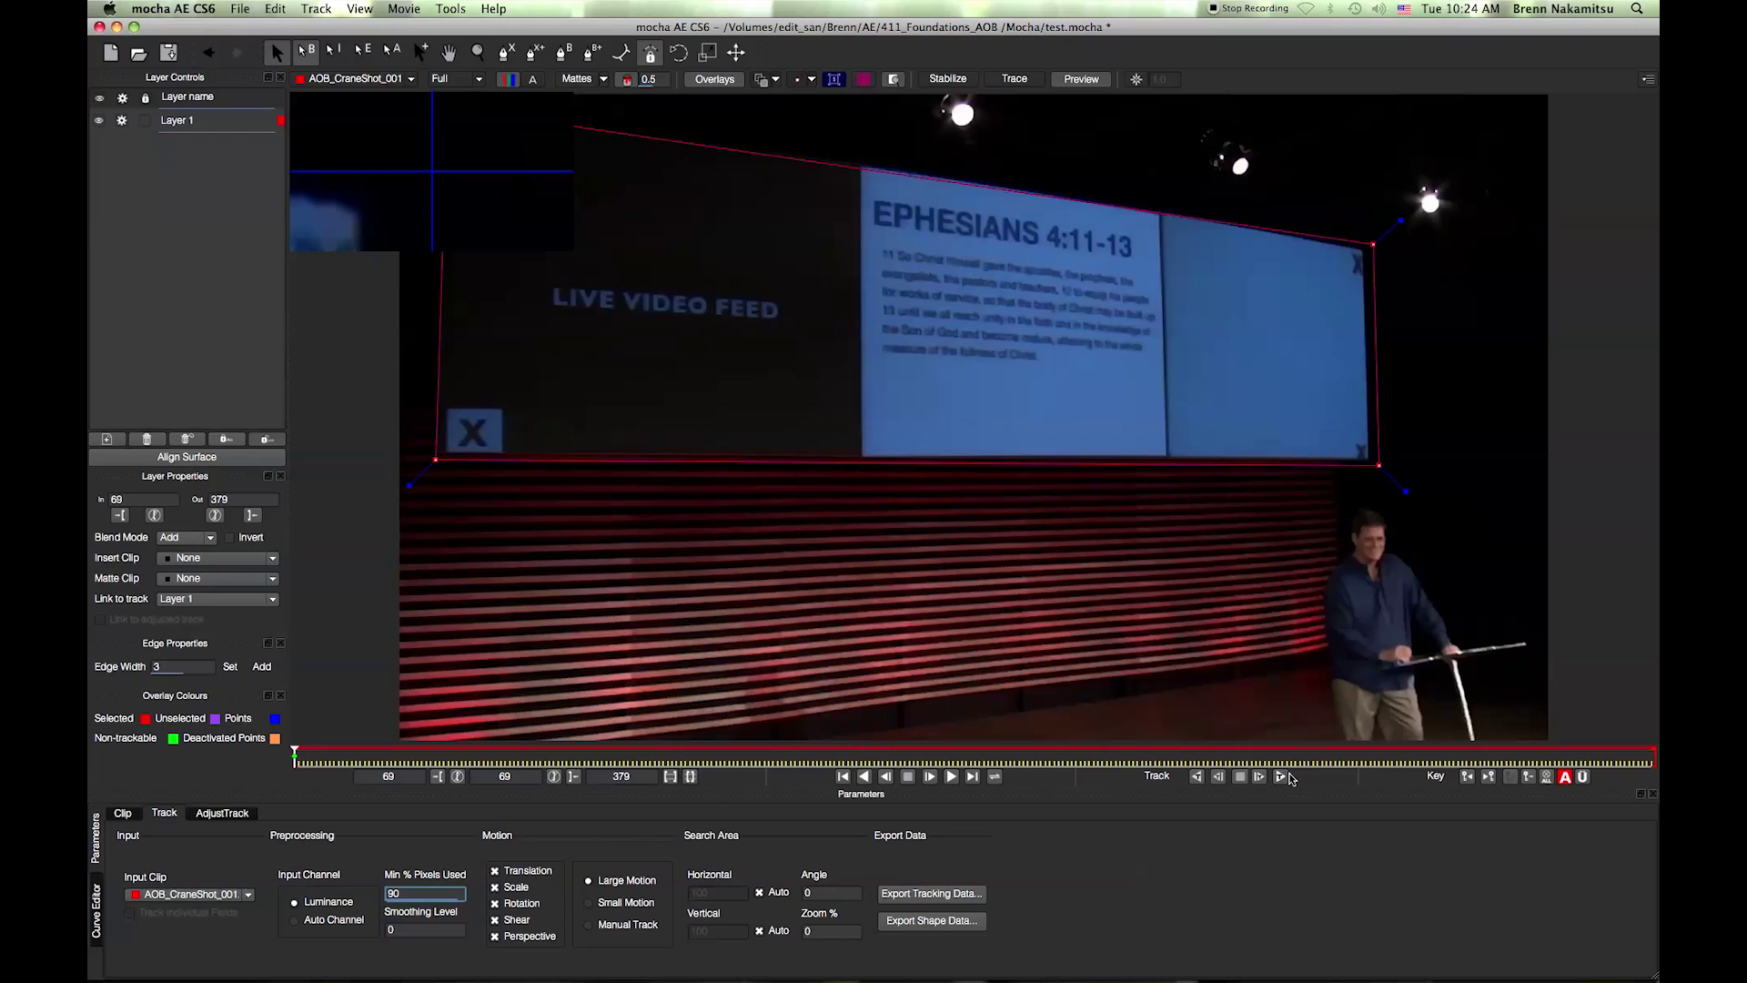
pyautogui.click(1281, 776)
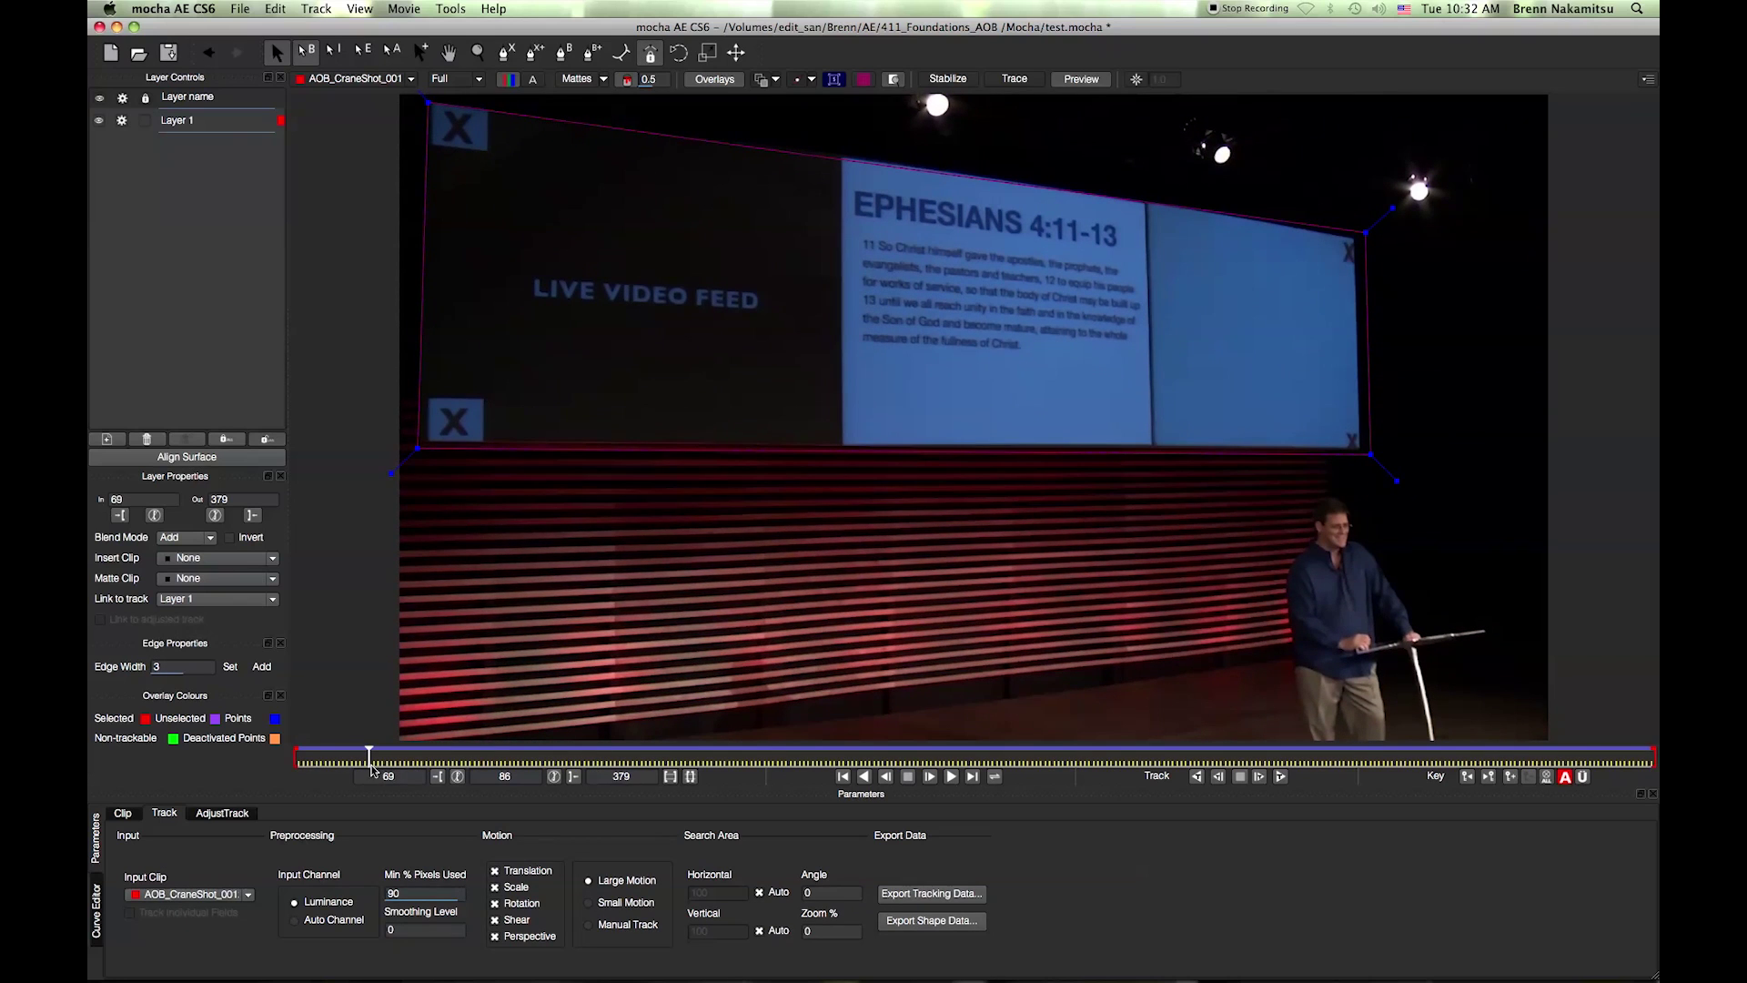
pyautogui.moveTo(369, 755); pyautogui.dragTo(269, 793)
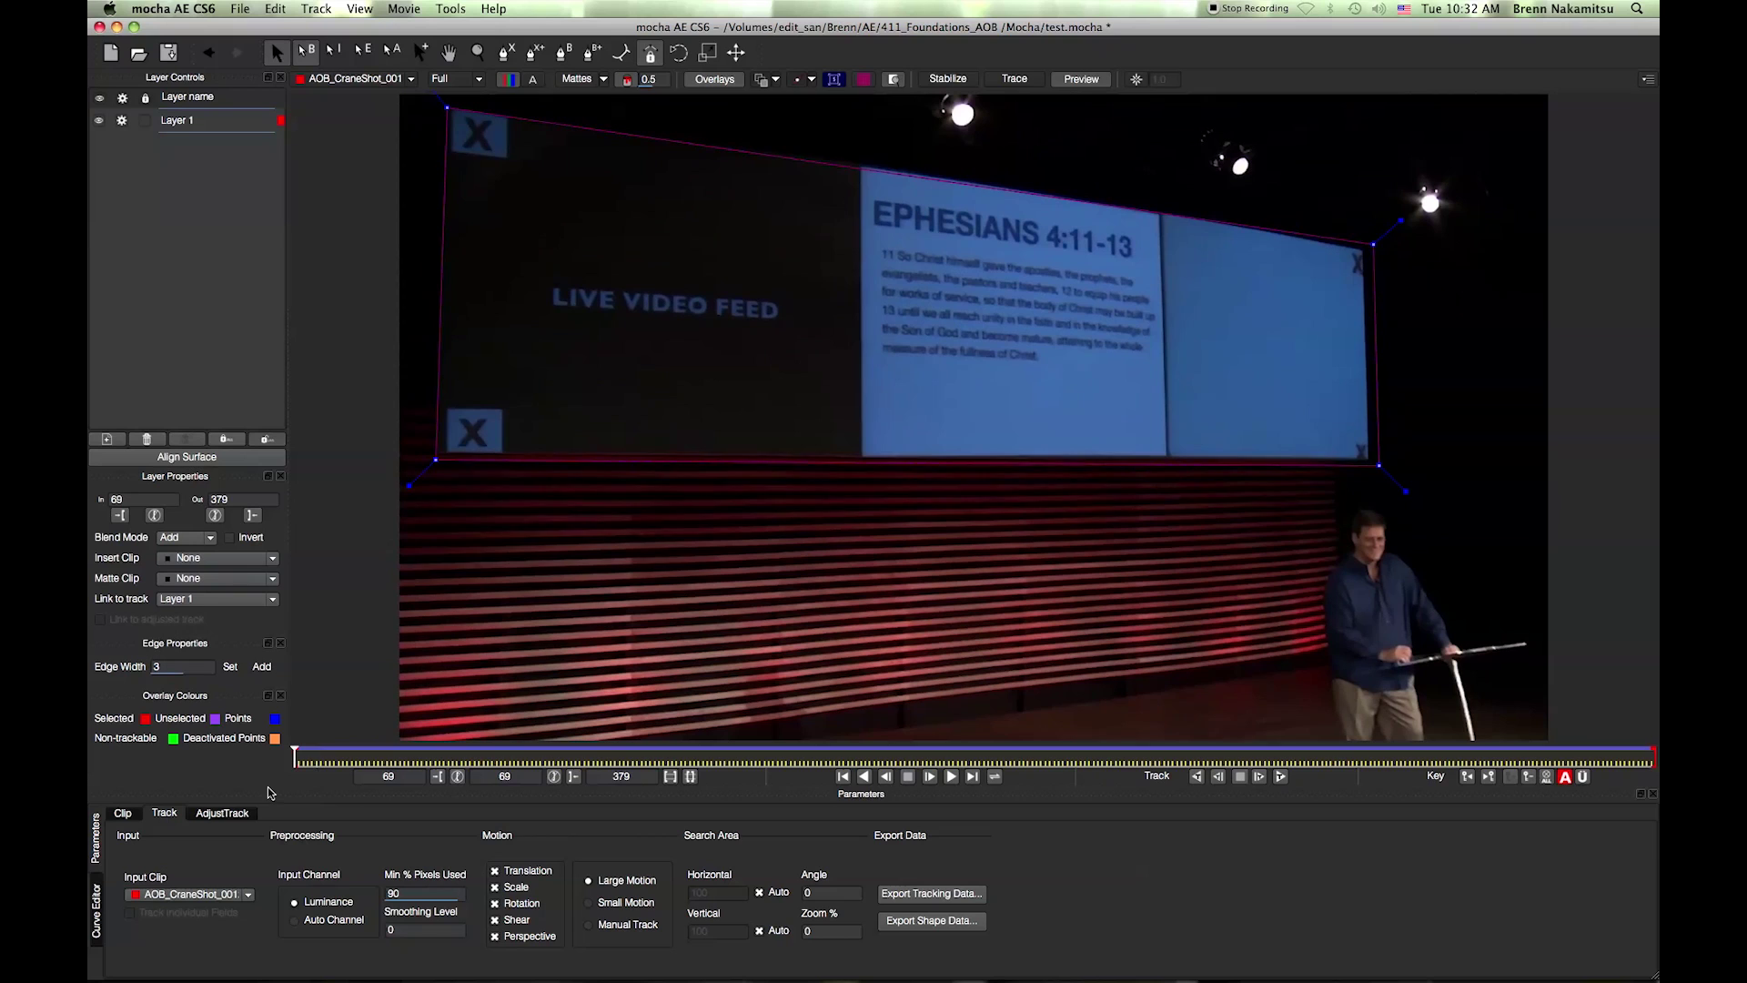
# Reselect Layer 1, show its surface and drag the four corners onto the screen's corners.
pyautogui.keyDown('super'); pyautogui.click(182, 125); pyautogui.keyUp('super')
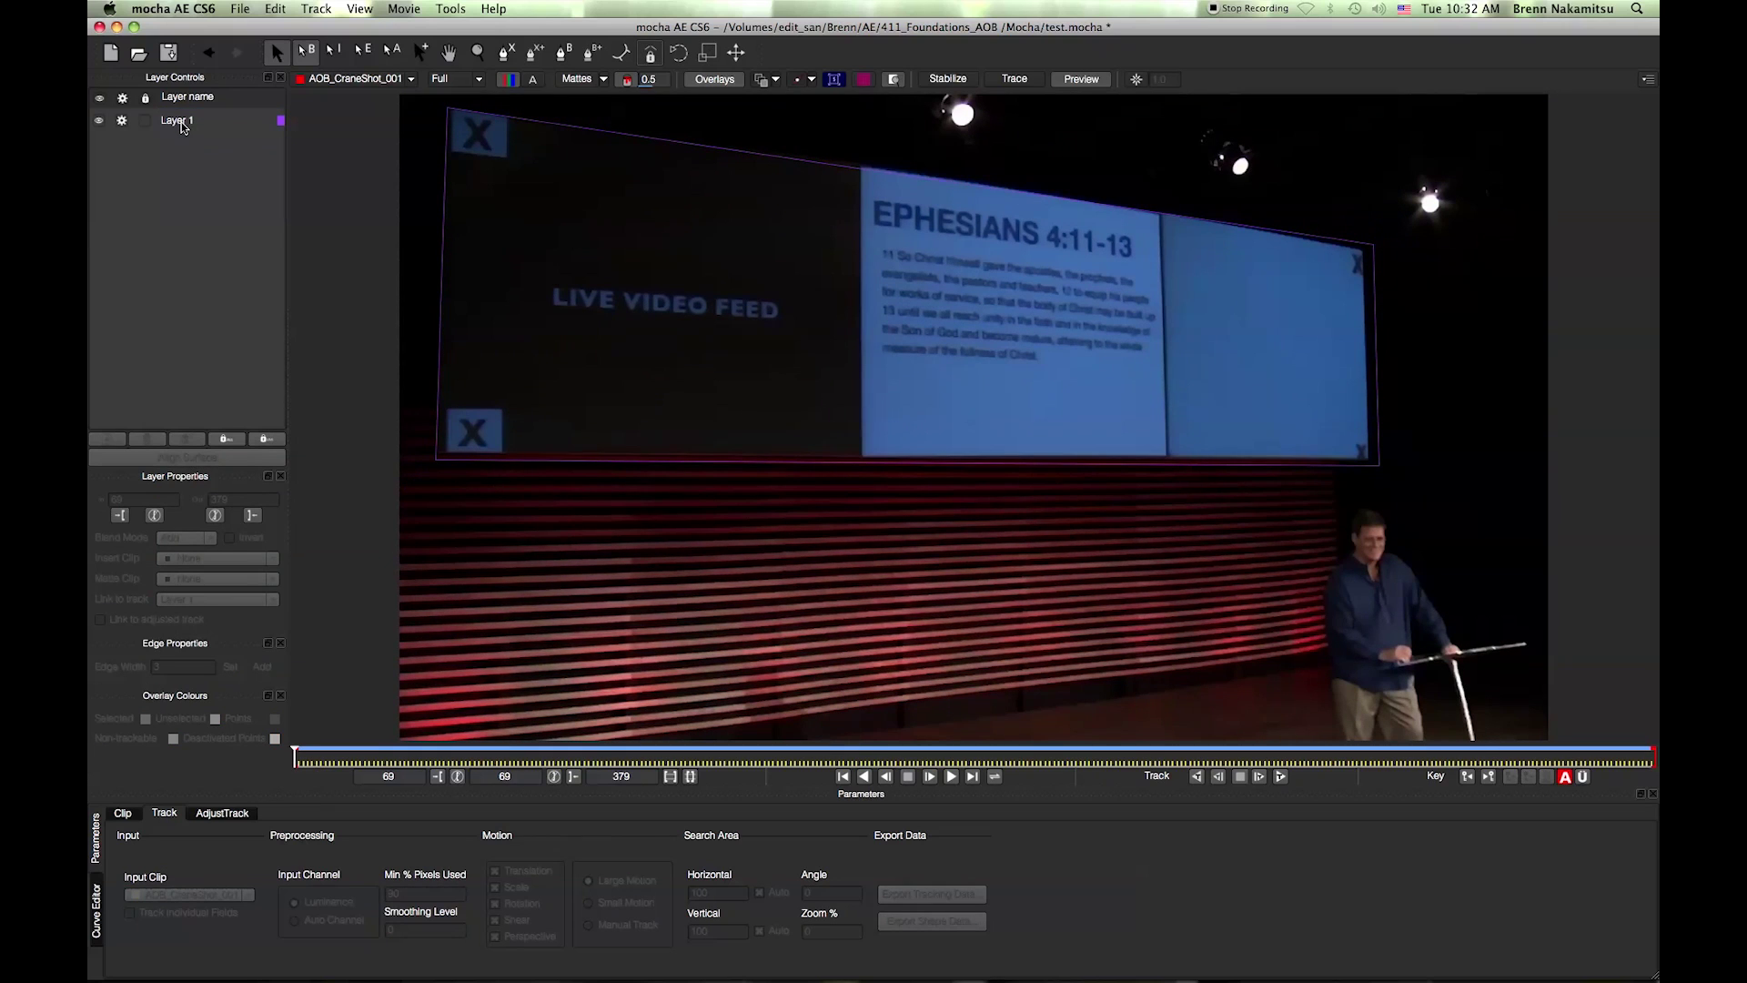
pyautogui.click(177, 122)
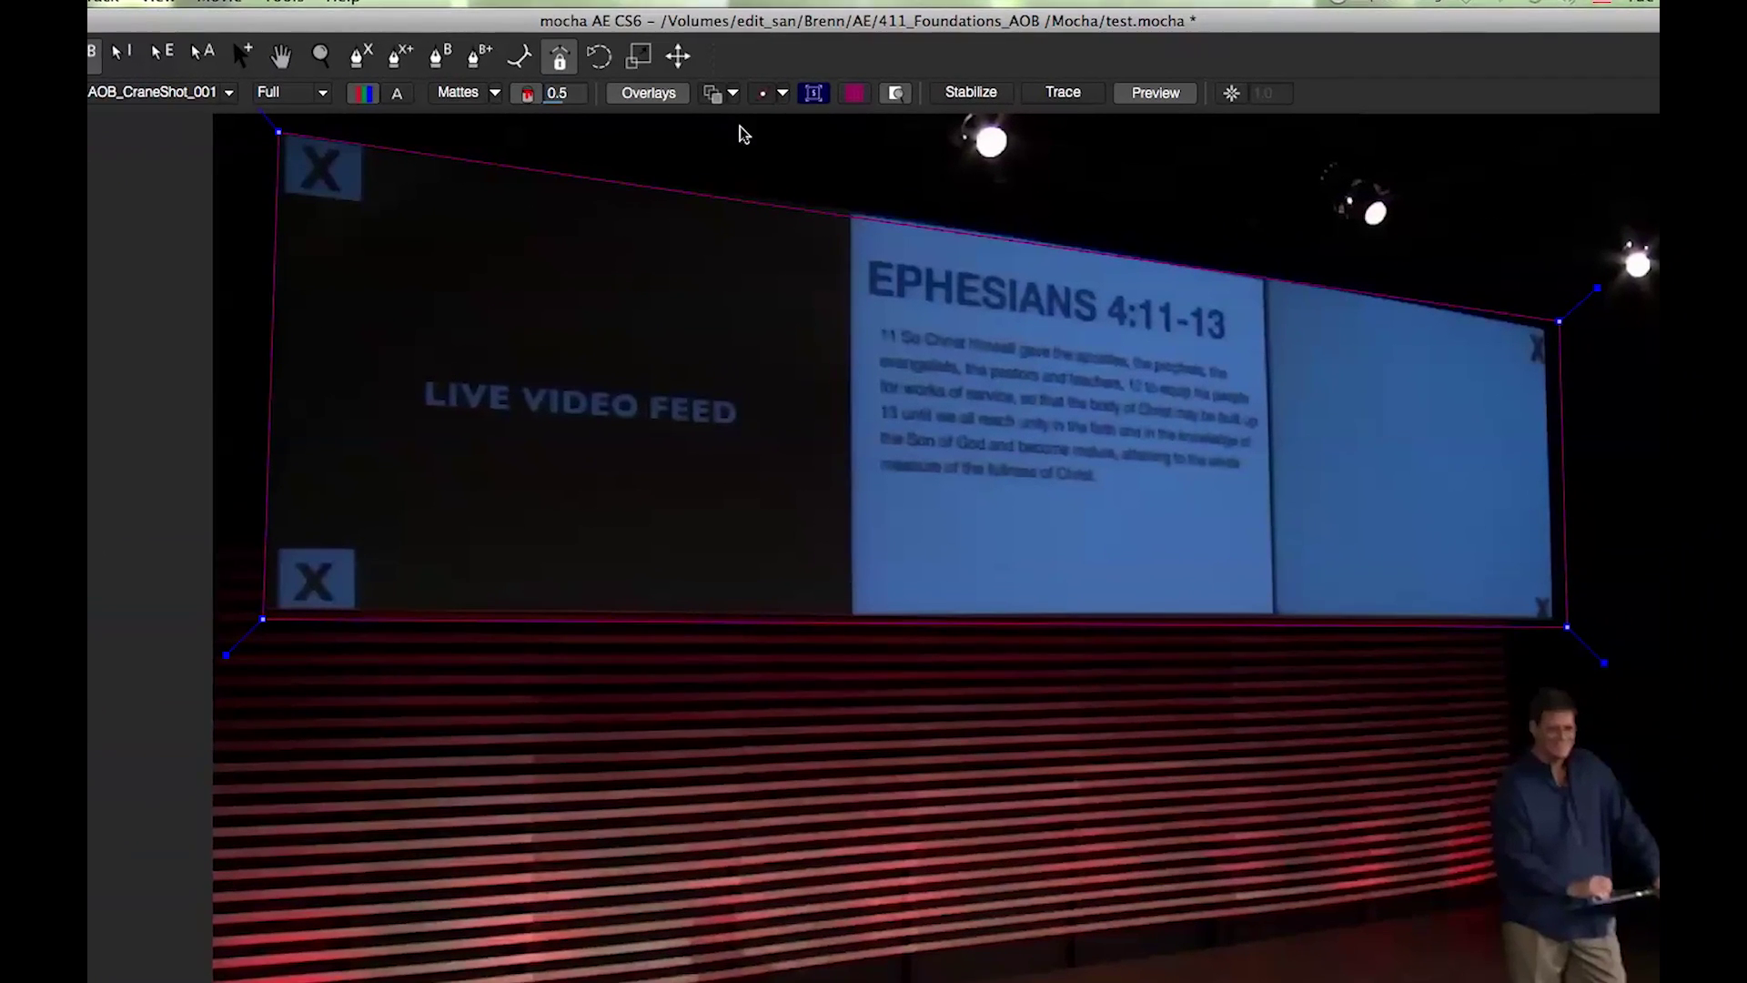
pyautogui.click(812, 97)
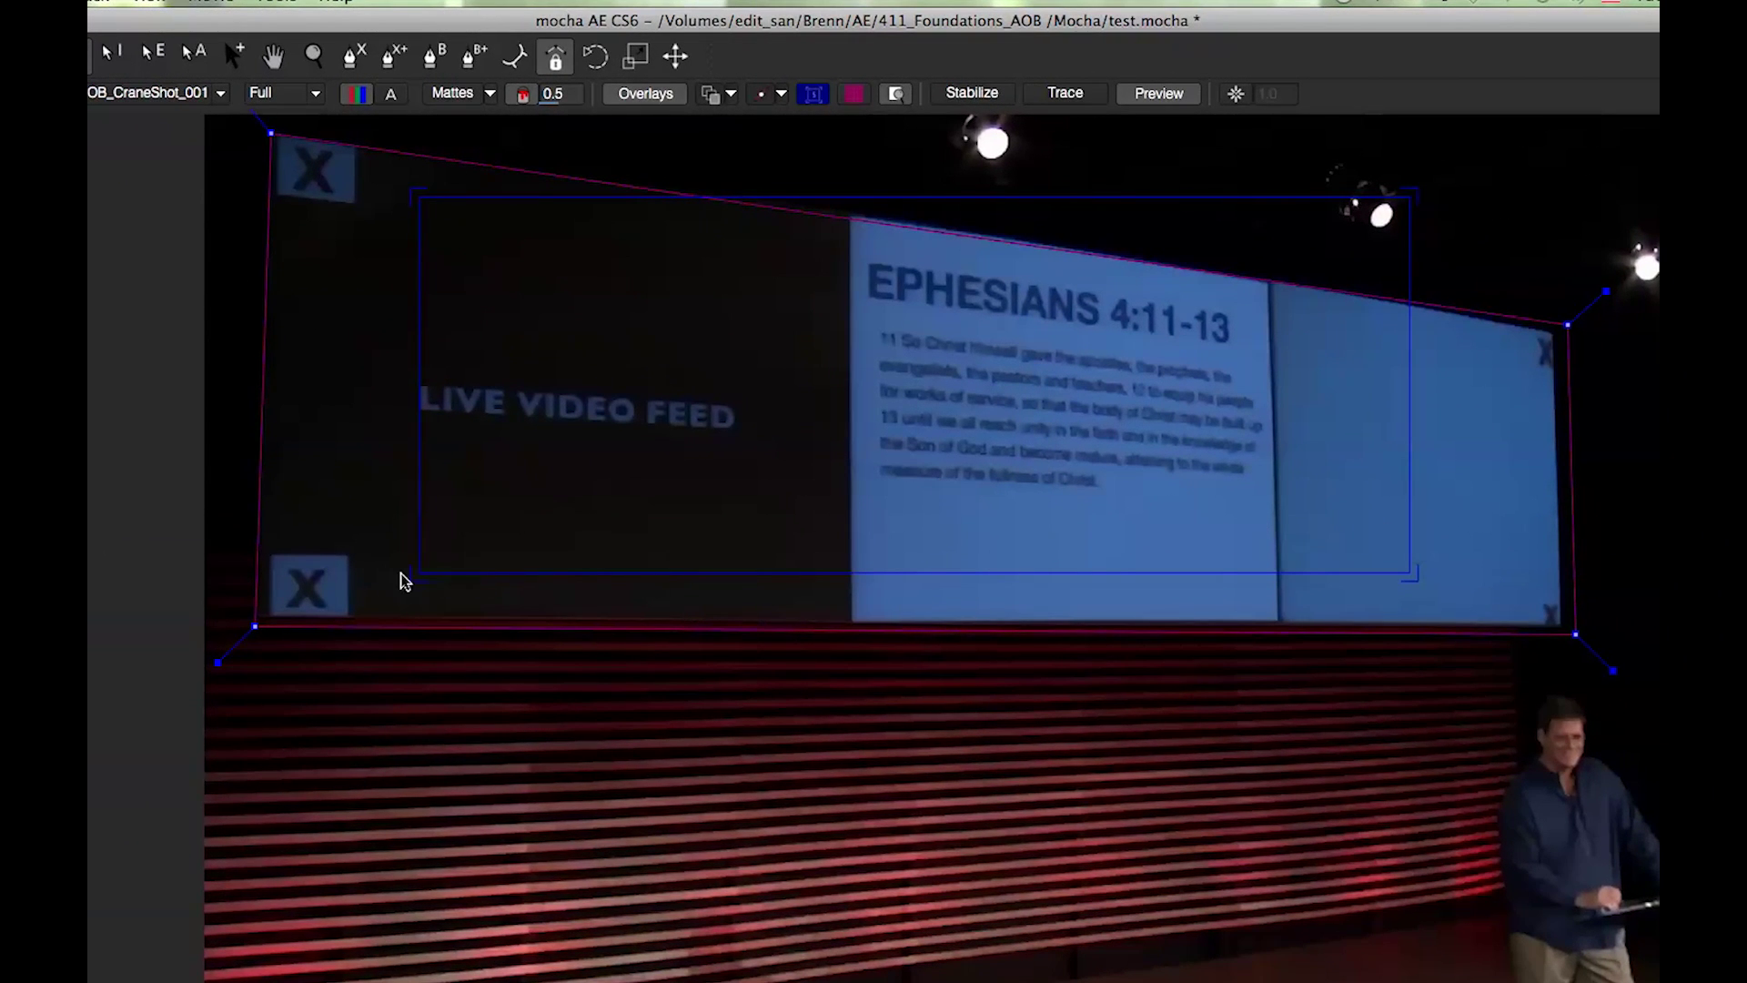
pyautogui.moveTo(423, 574); pyautogui.dragTo(317, 589)
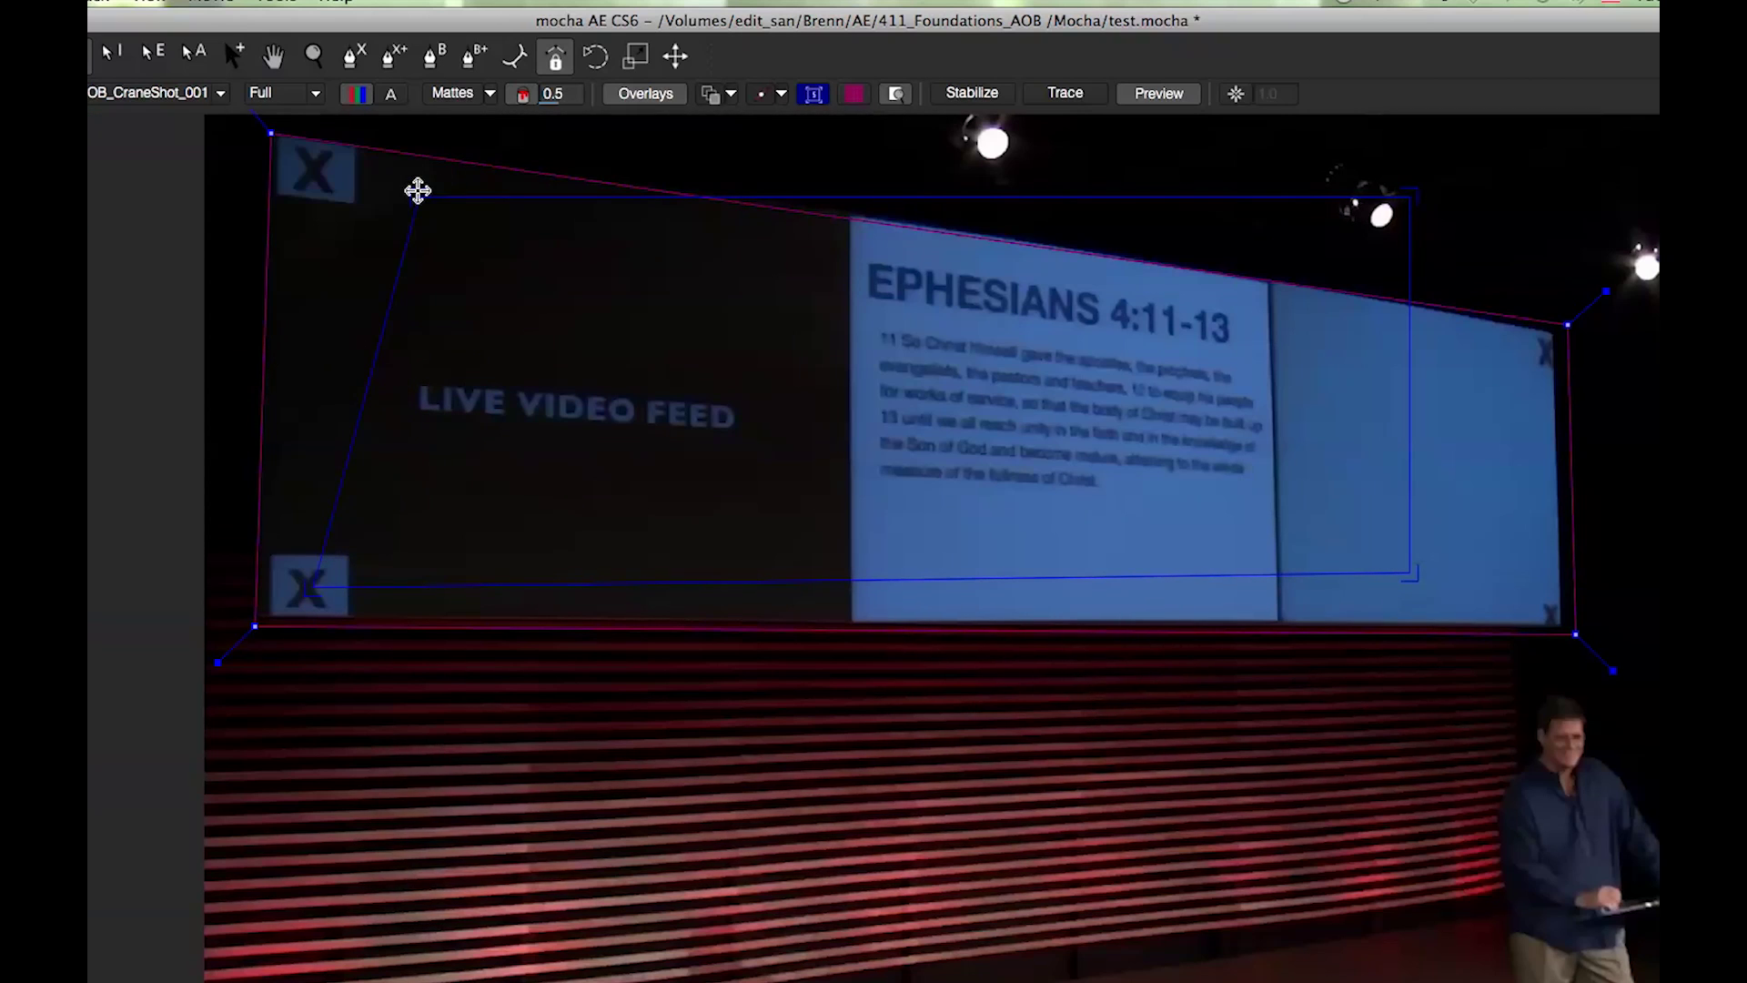
pyautogui.moveTo(418, 190); pyautogui.dragTo(321, 167)
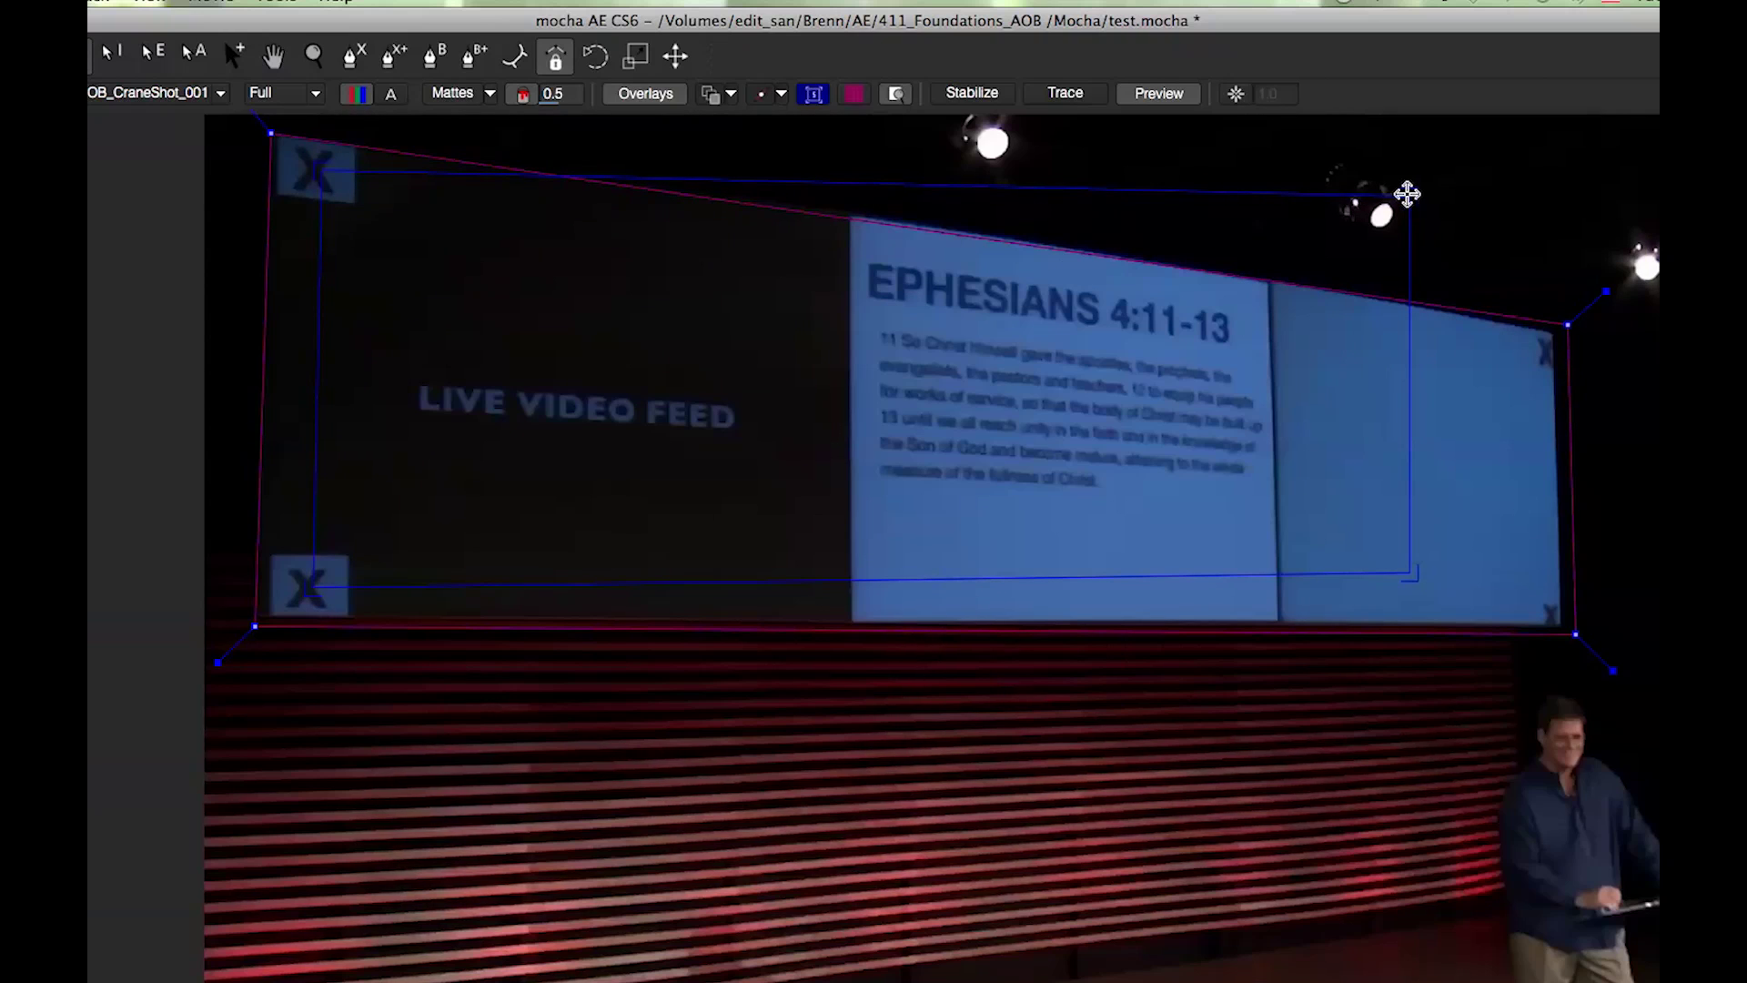
pyautogui.moveTo(1407, 194)
pyautogui.mouseDown()
pyautogui.moveTo(1513, 339)
pyautogui.moveTo(1540, 348)
pyautogui.mouseUp()
pyautogui.moveTo(1419, 573)
pyautogui.mouseDown()
pyautogui.moveTo(1514, 604)
pyautogui.moveTo(1438, 580)
pyautogui.mouseUp()
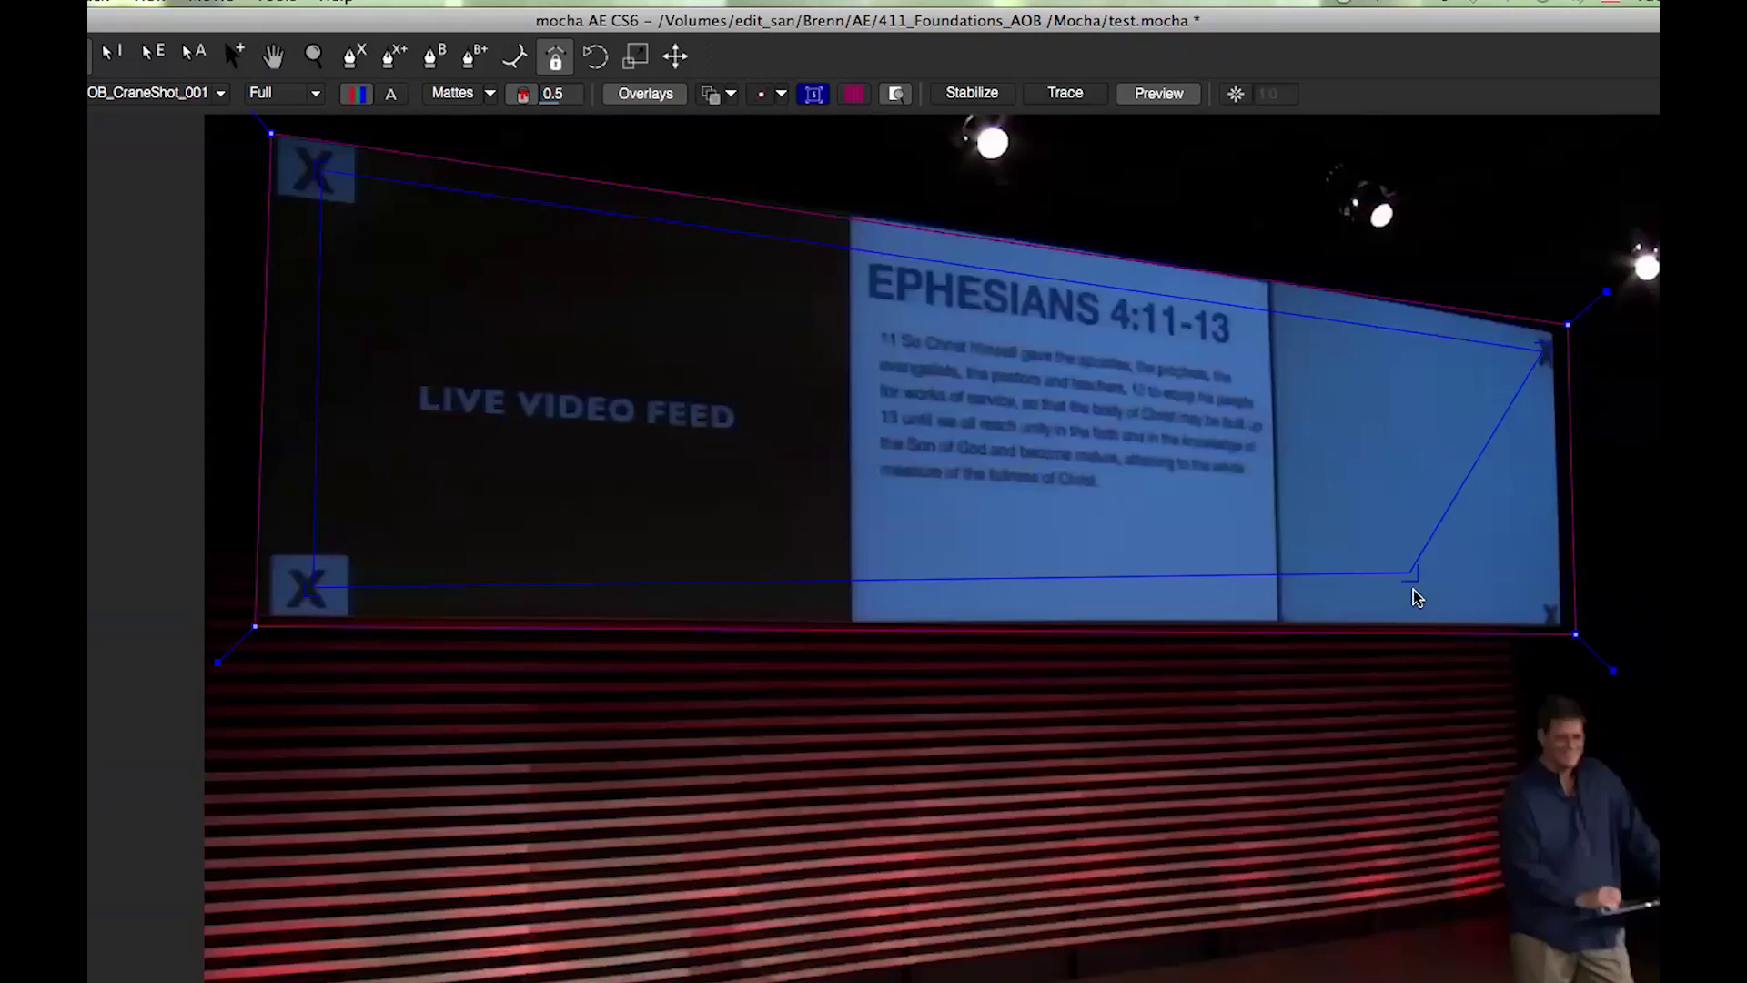
pyautogui.moveTo(1415, 581); pyautogui.dragTo(1552, 624)
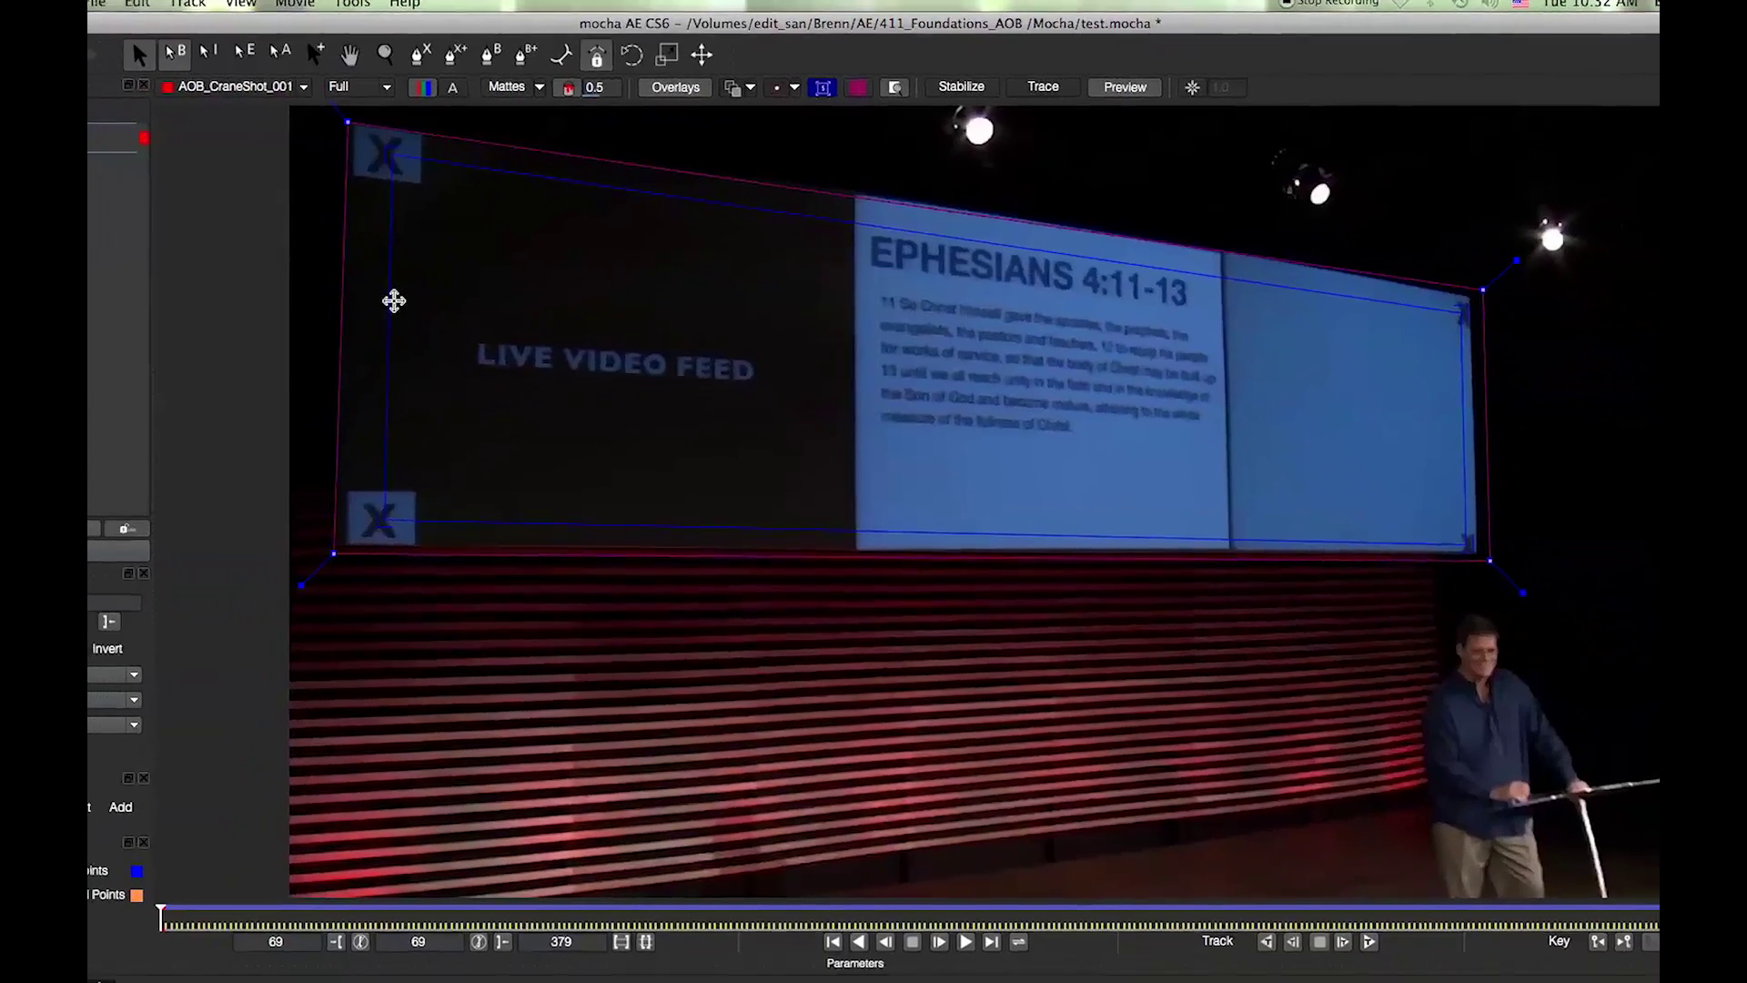
# Align the surface's left, top, bottom and right edges with the screen, then check frame 336.
pyautogui.moveTo(394, 300); pyautogui.dragTo(348, 302)
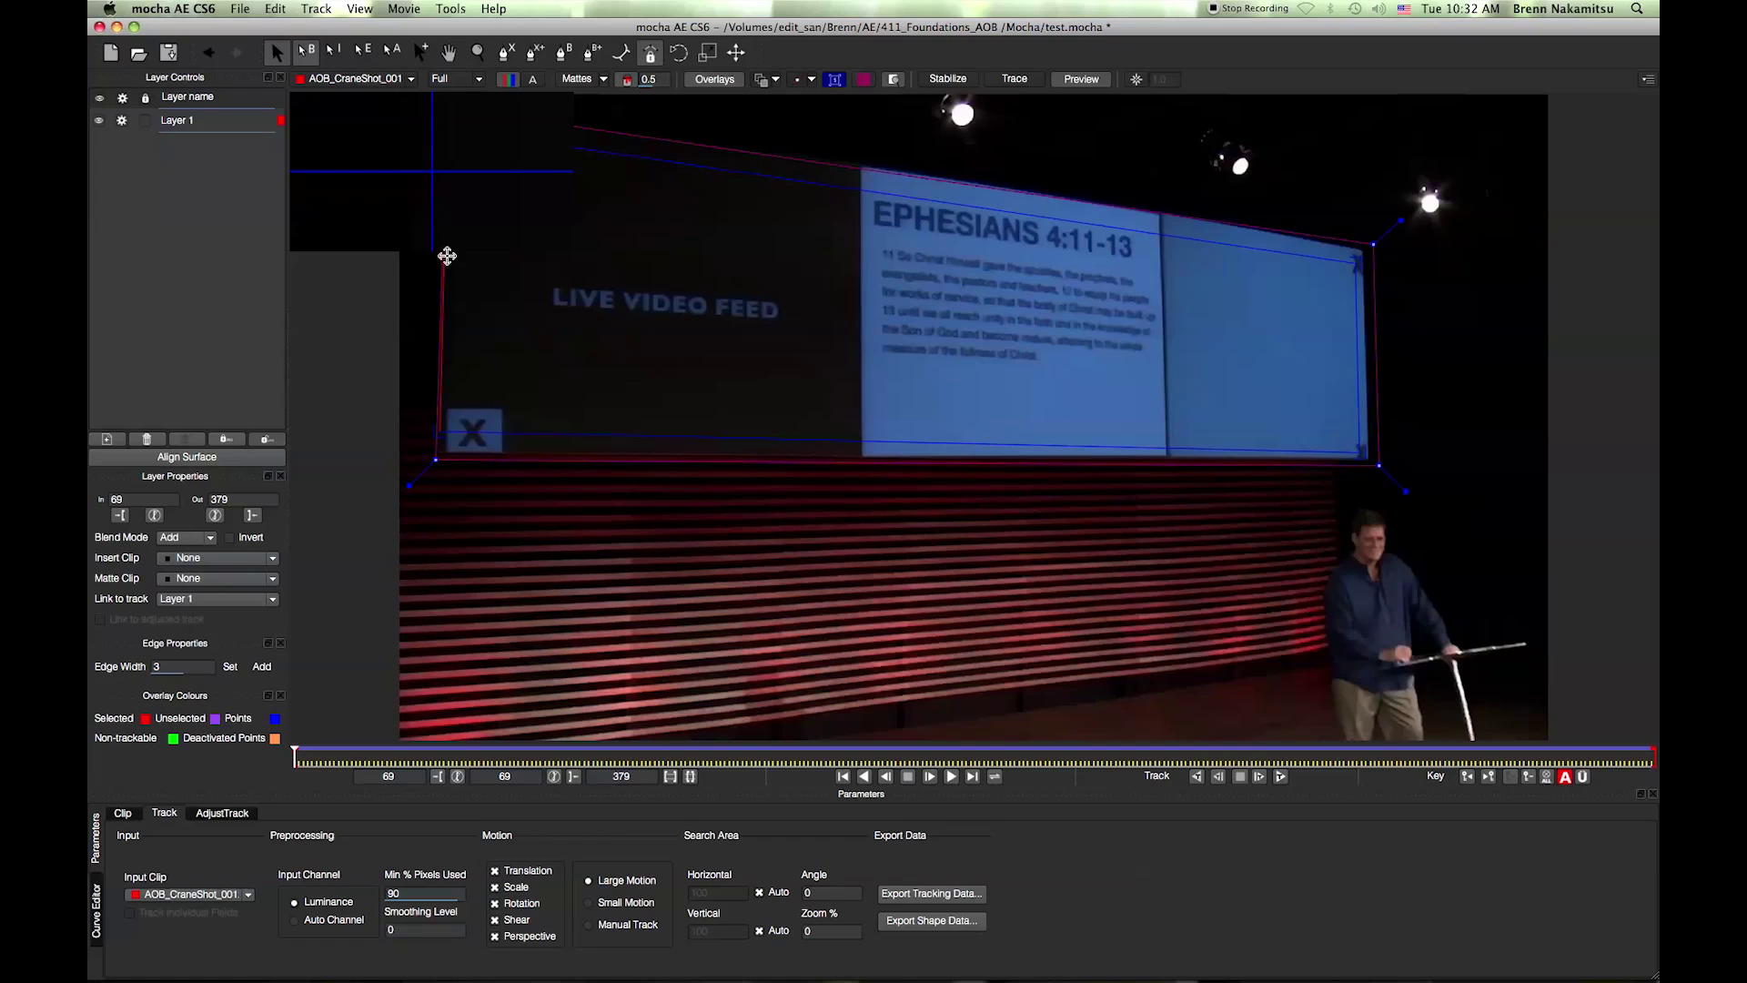
pyautogui.moveTo(439, 256); pyautogui.dragTo(438, 257)
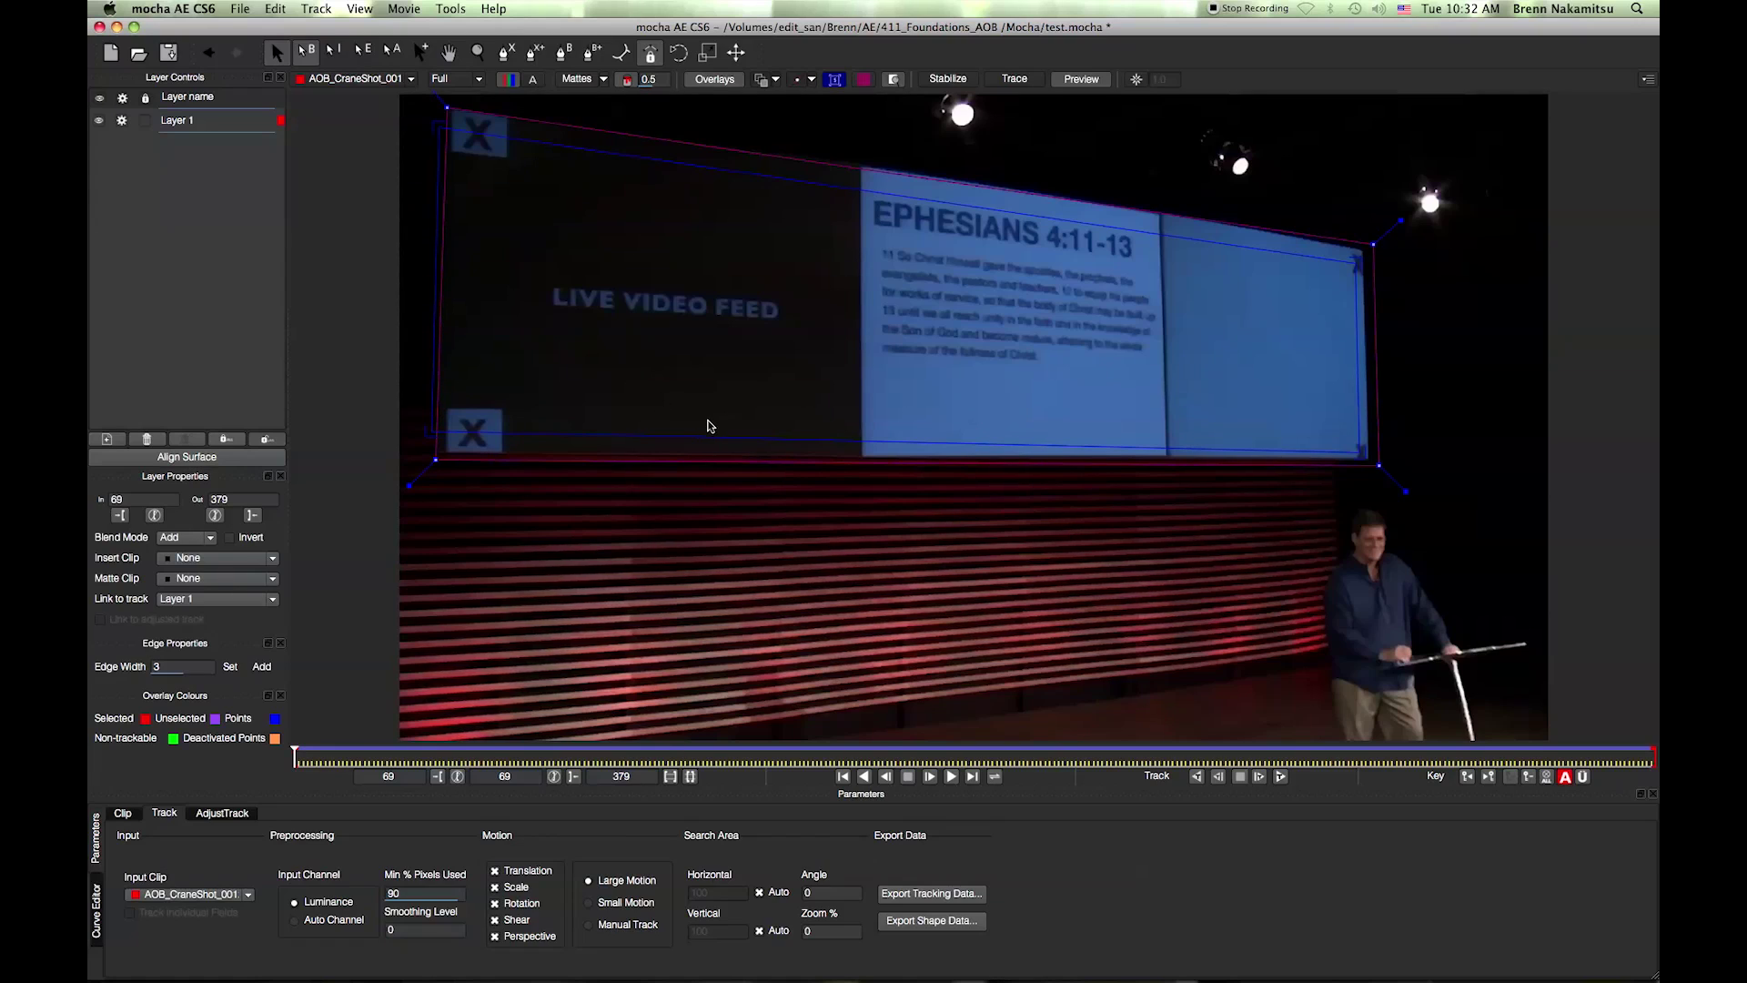
pyautogui.moveTo(725, 452); pyautogui.dragTo(725, 474)
pyautogui.moveTo(1217, 243); pyautogui.dragTo(1215, 222)
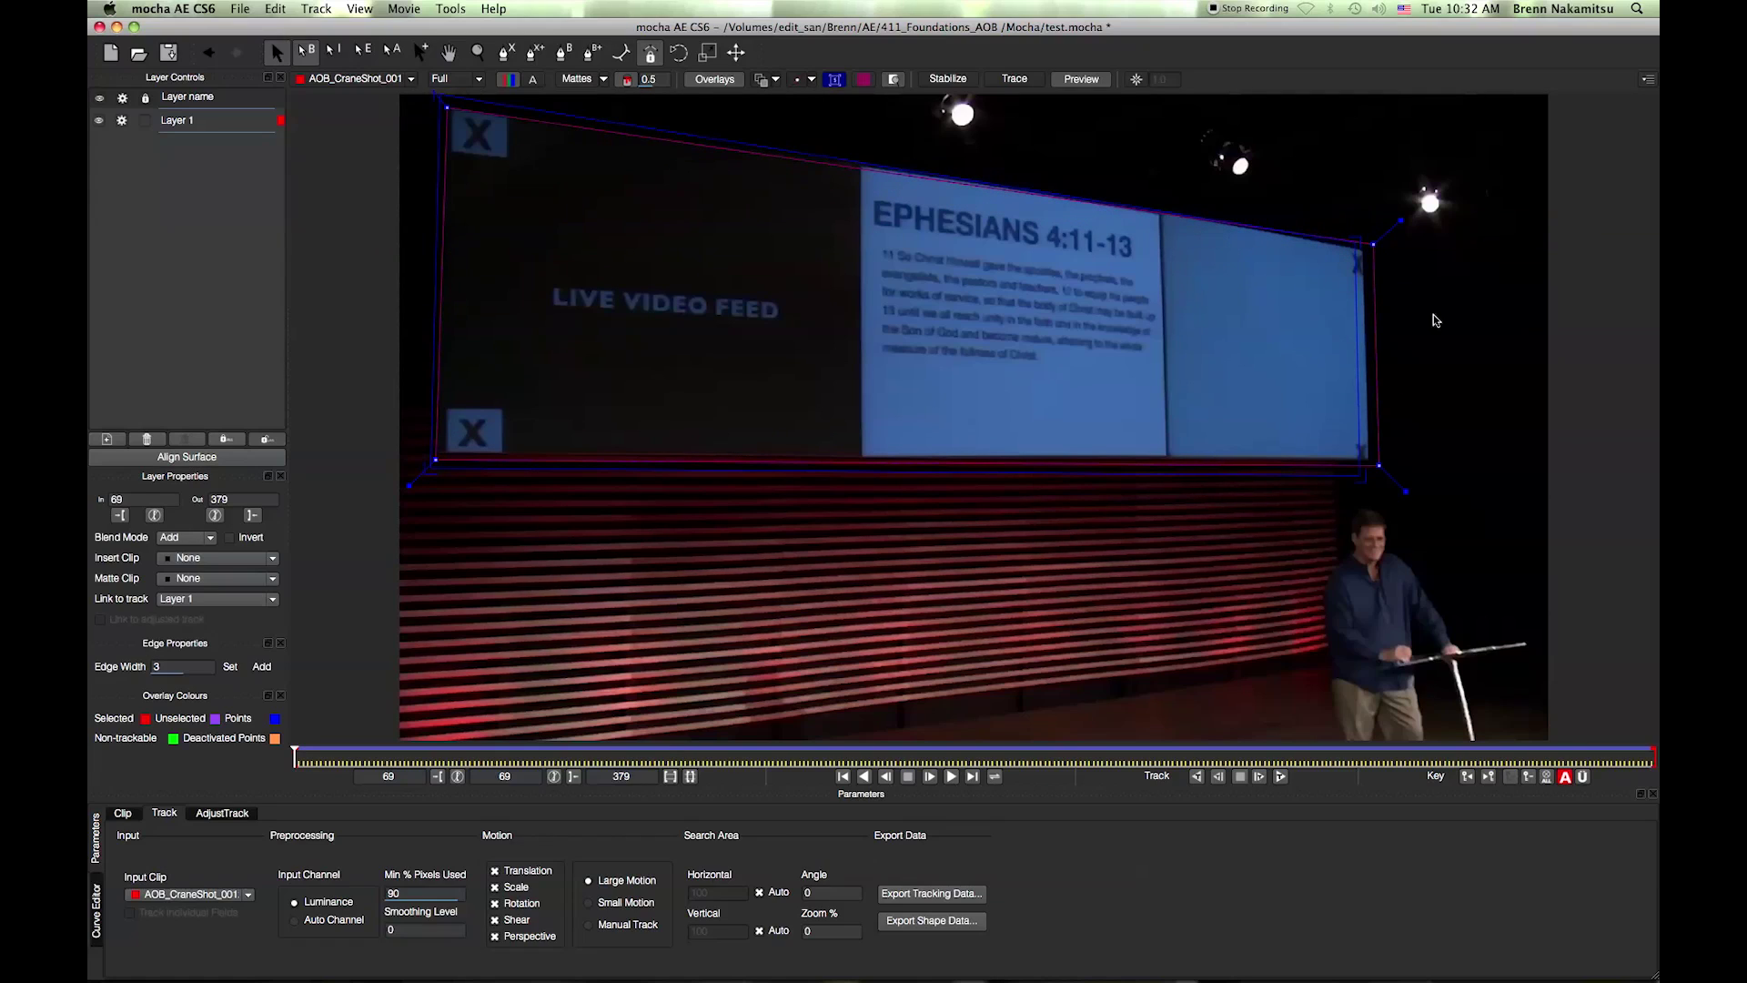
pyautogui.moveTo(1357, 345); pyautogui.dragTo(1373, 344)
pyautogui.moveTo(991, 470); pyautogui.dragTo(992, 466)
pyautogui.moveTo(295, 757); pyautogui.dragTo(264, 778)
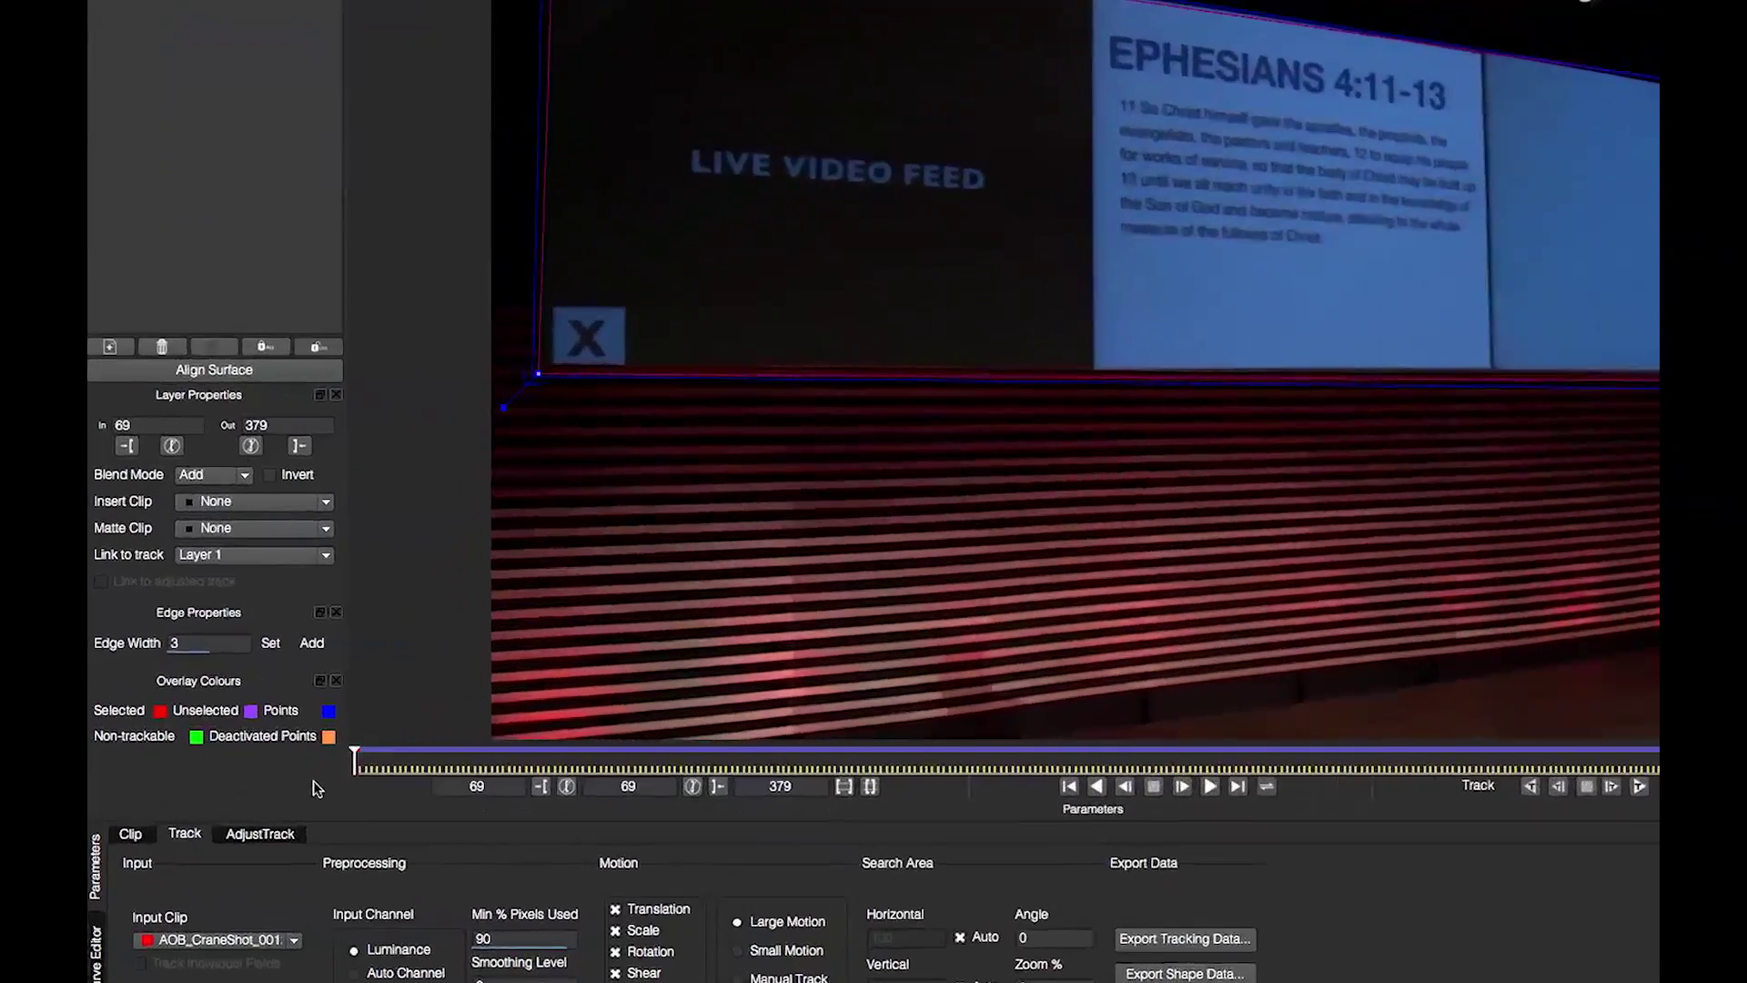
# Set Layer 1's Insert Clip to Grid16x16 and play the timeline backward to preview the track.
pyautogui.click(200, 502)
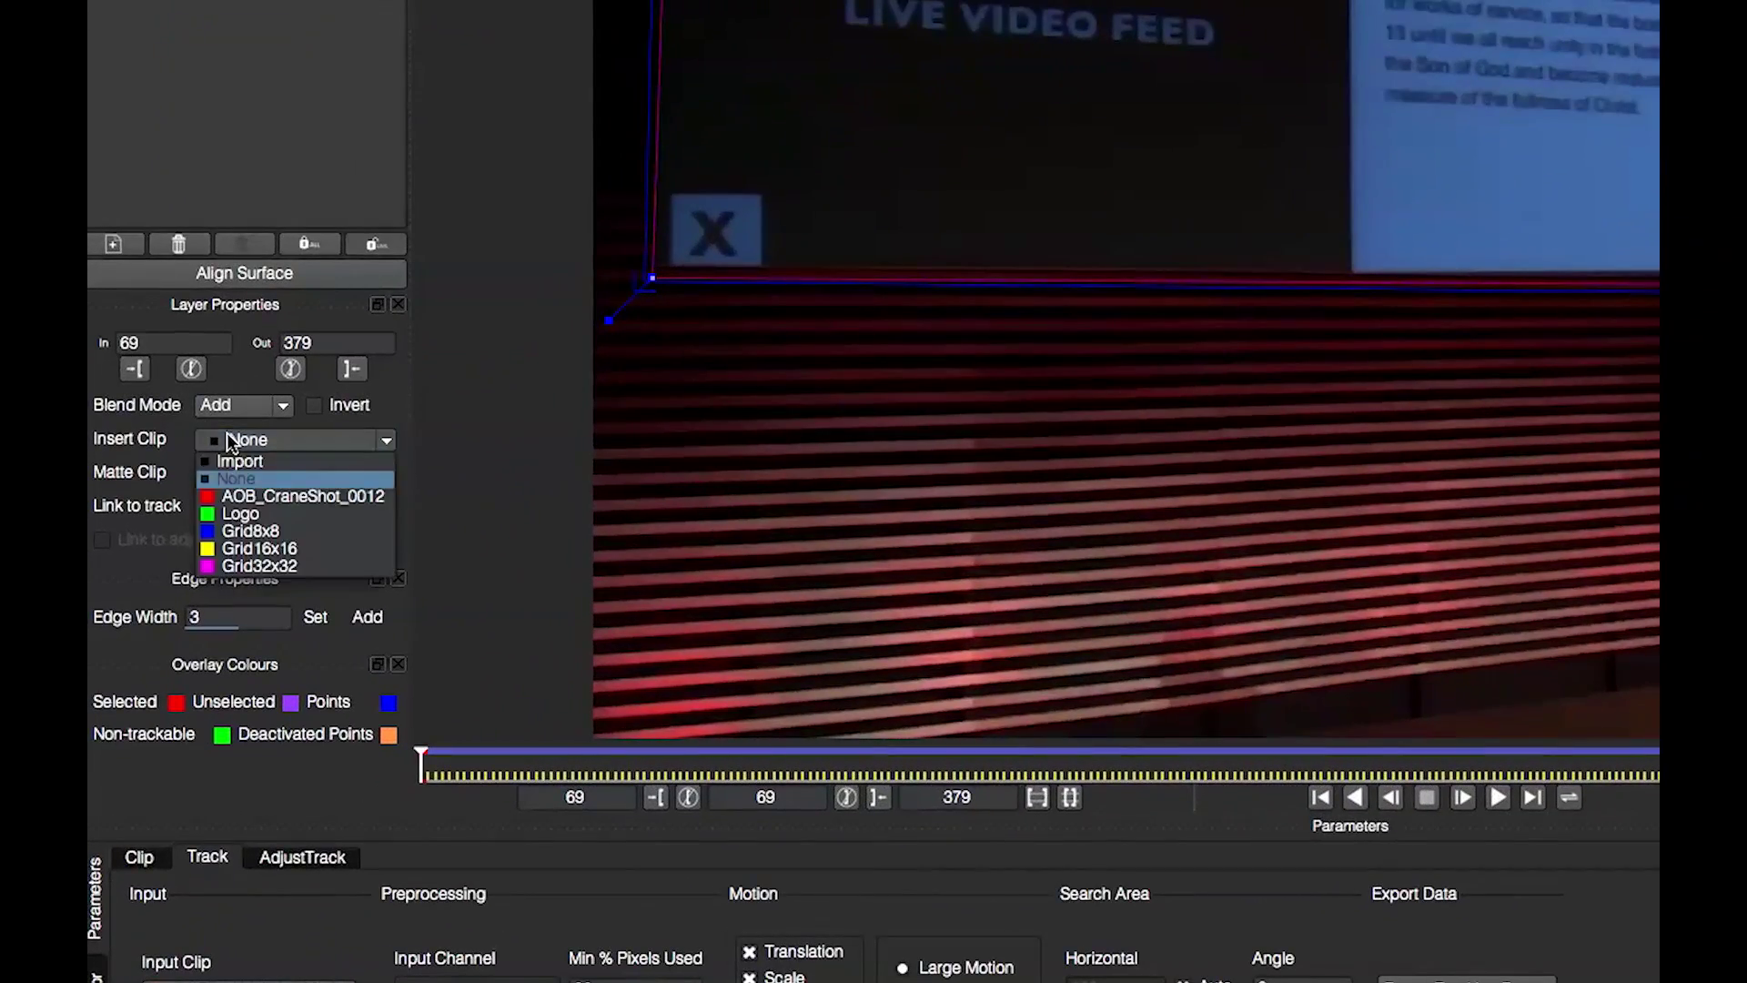
pyautogui.click(253, 544)
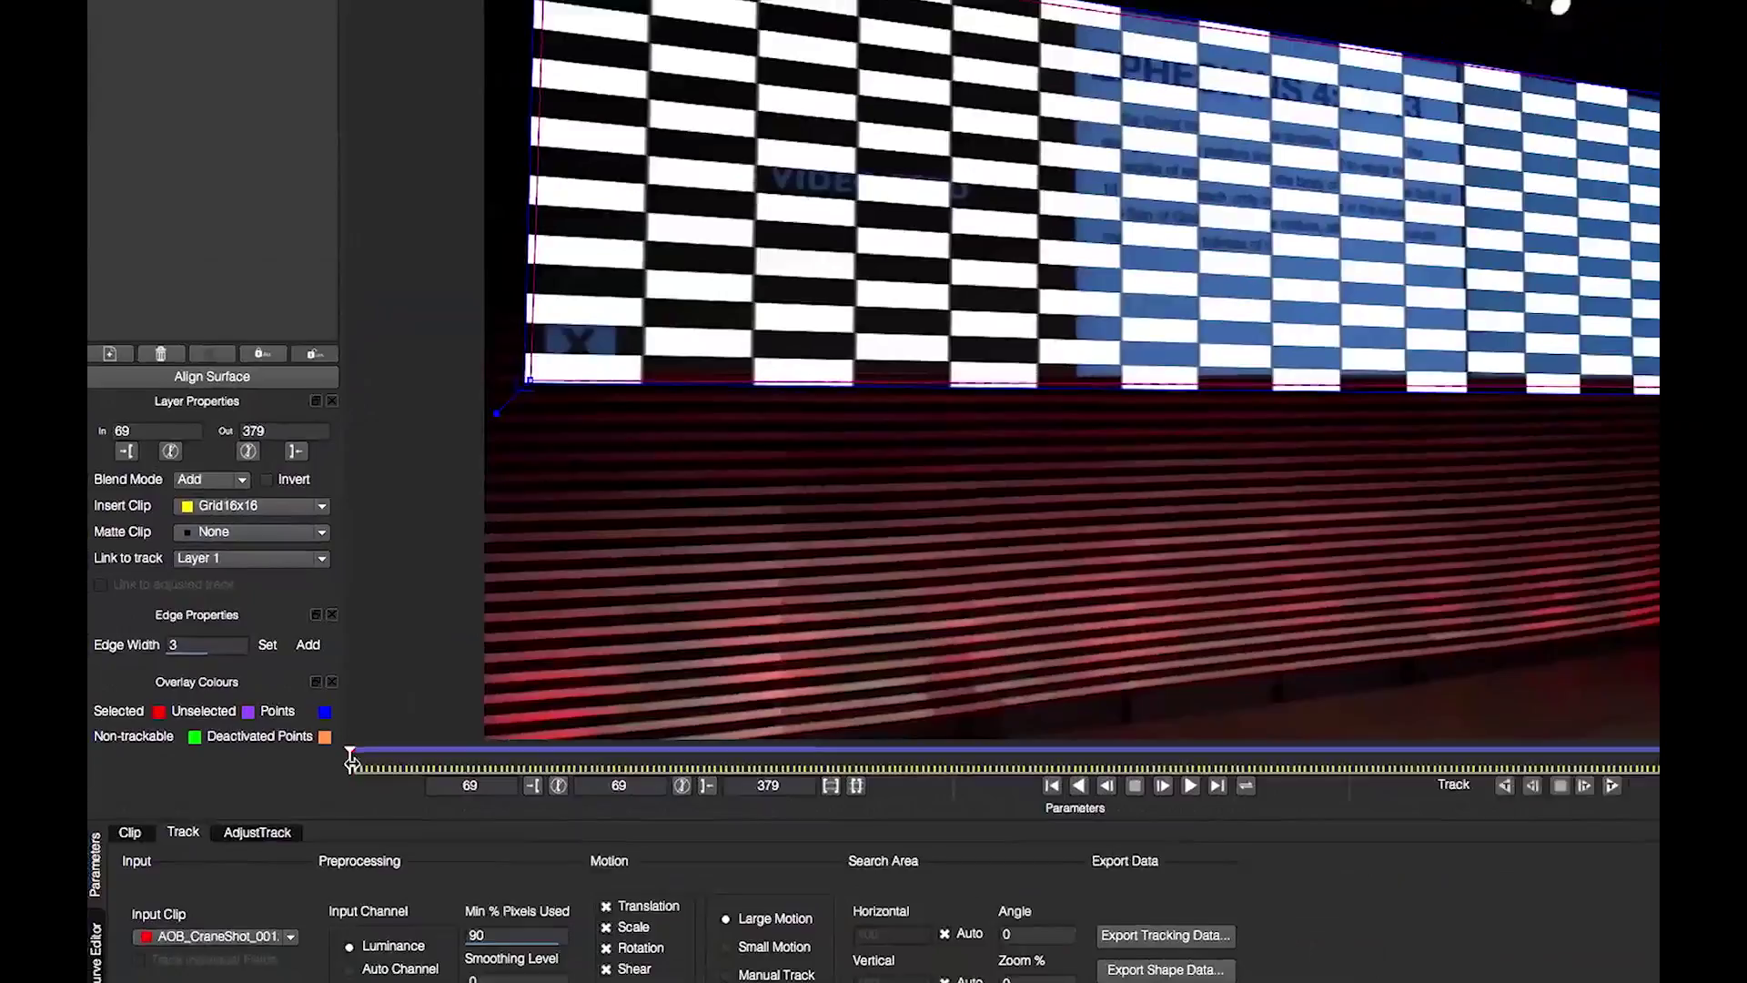
pyautogui.moveTo(350, 760); pyautogui.dragTo(1490, 763)
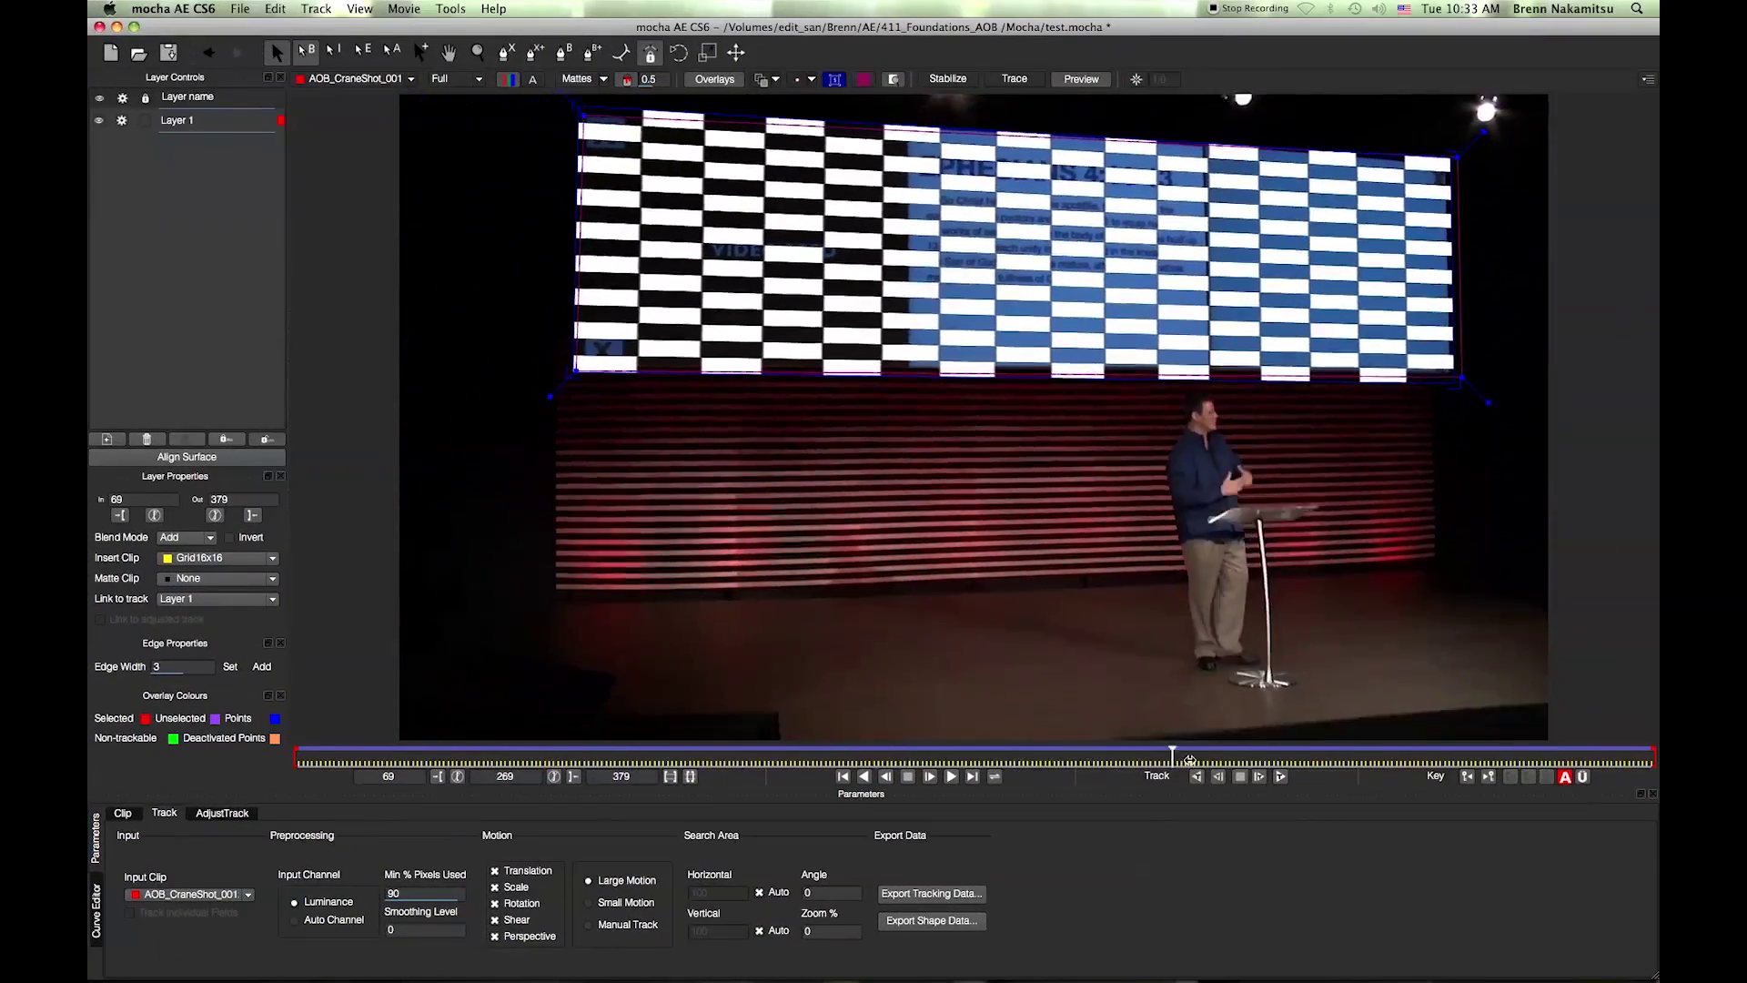
pyautogui.moveTo(1189, 760); pyautogui.dragTo(877, 767)
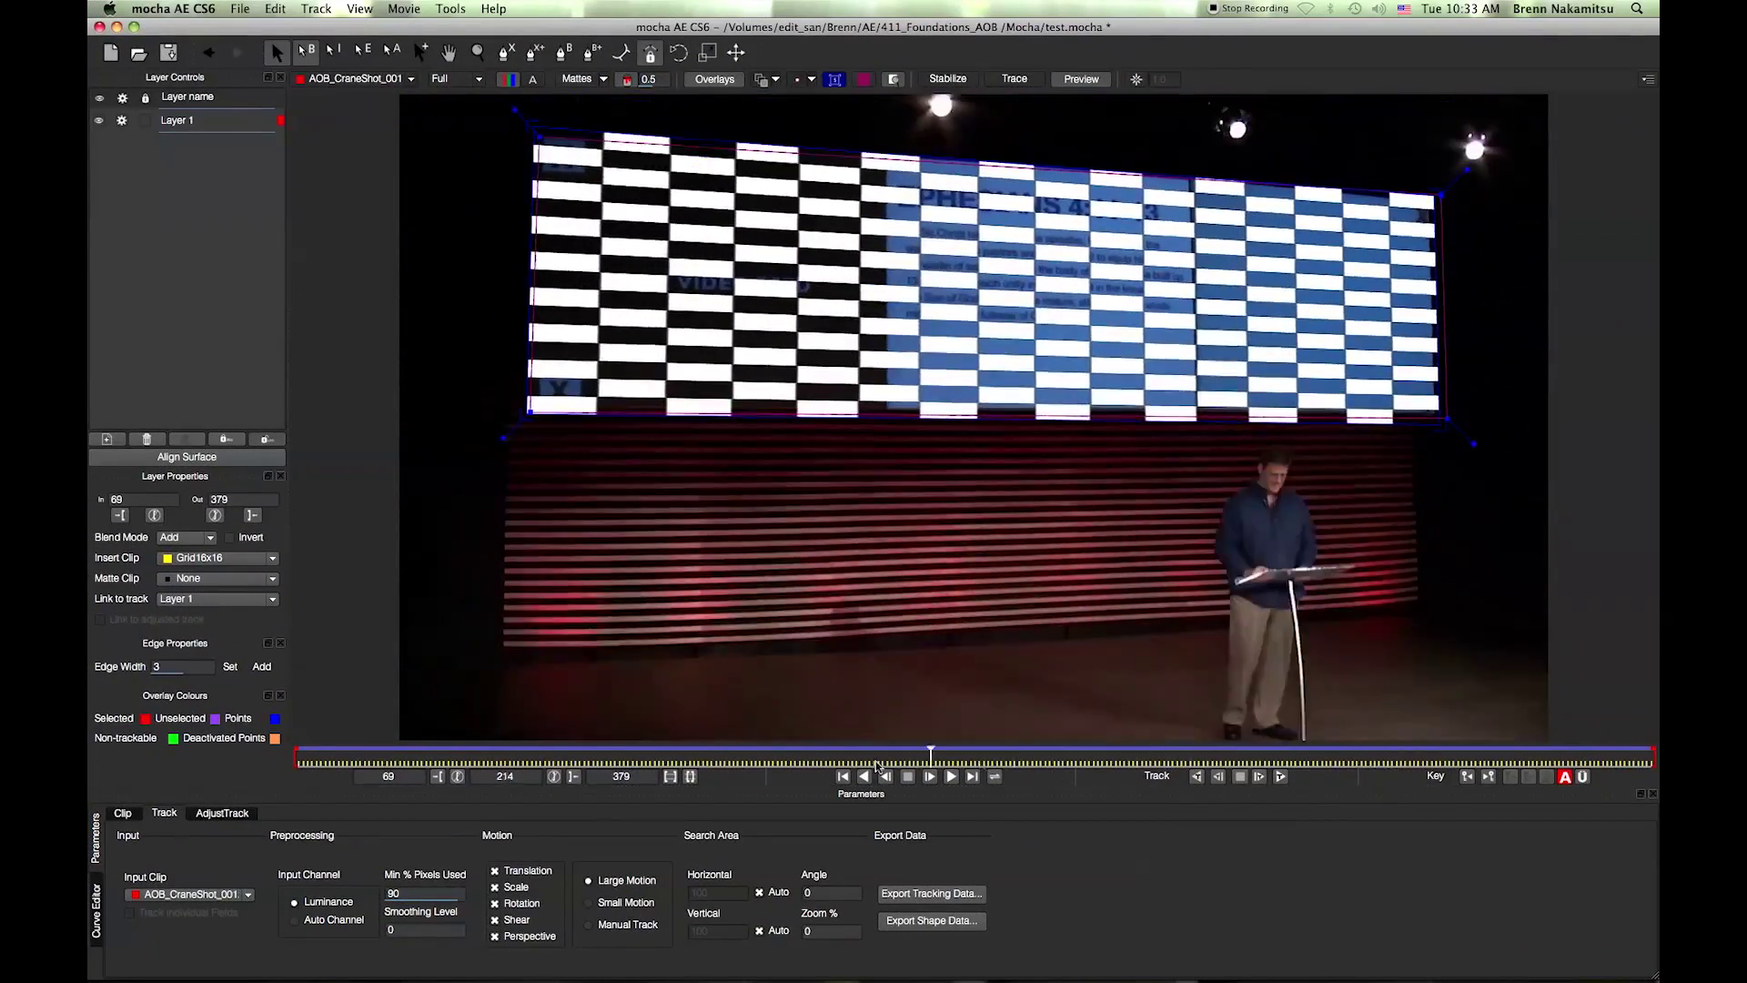
pyautogui.click(863, 776)
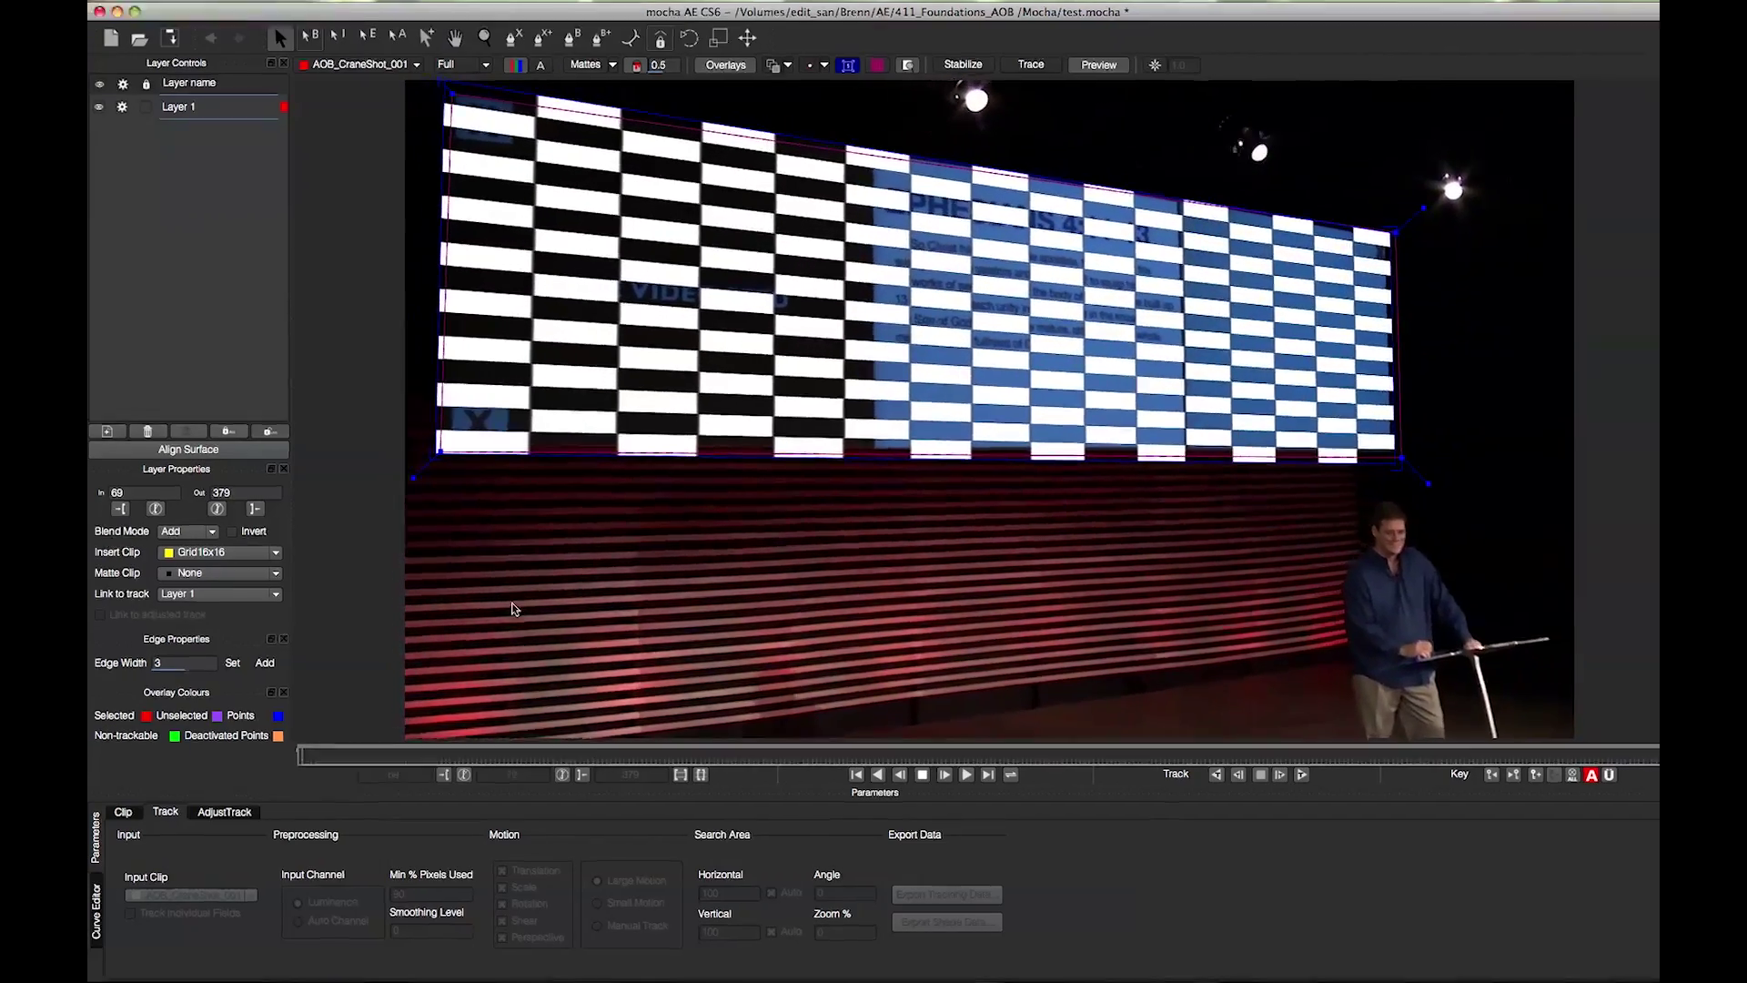
pyautogui.click(351, 757)
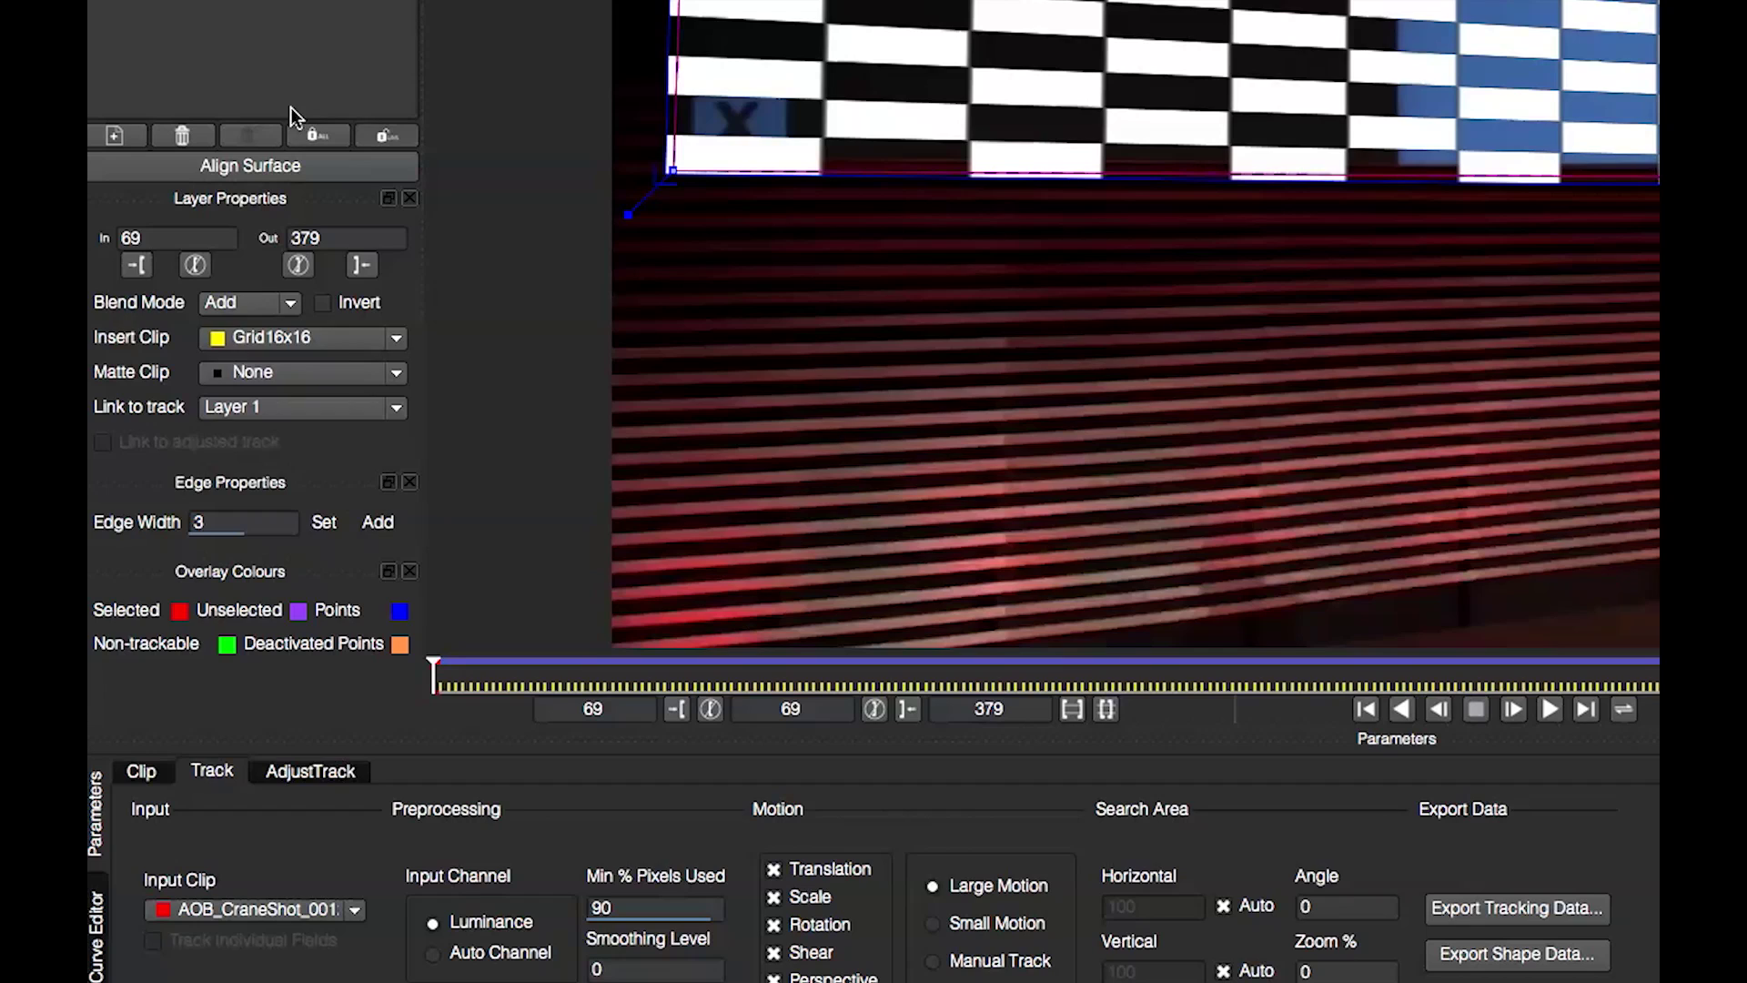
# Set Insert Clip back to None, then in AdjustTrack place the bottom-left point on its X marker.
pyautogui.click(292, 338)
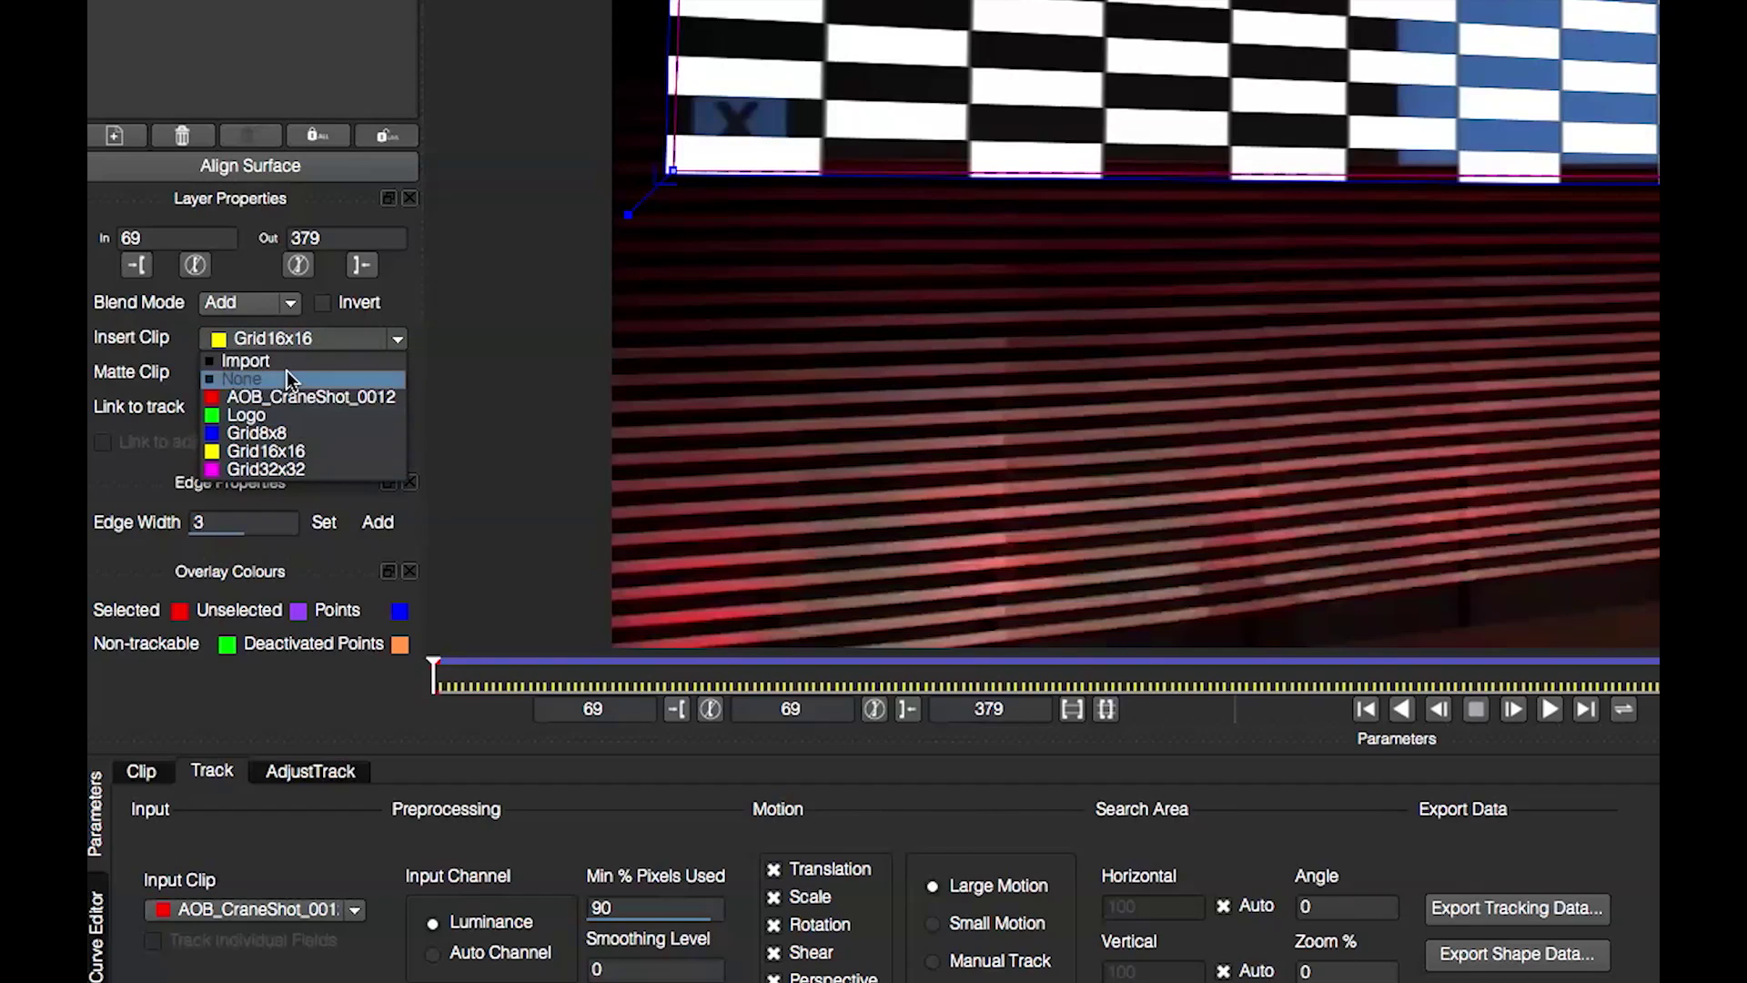
pyautogui.click(289, 378)
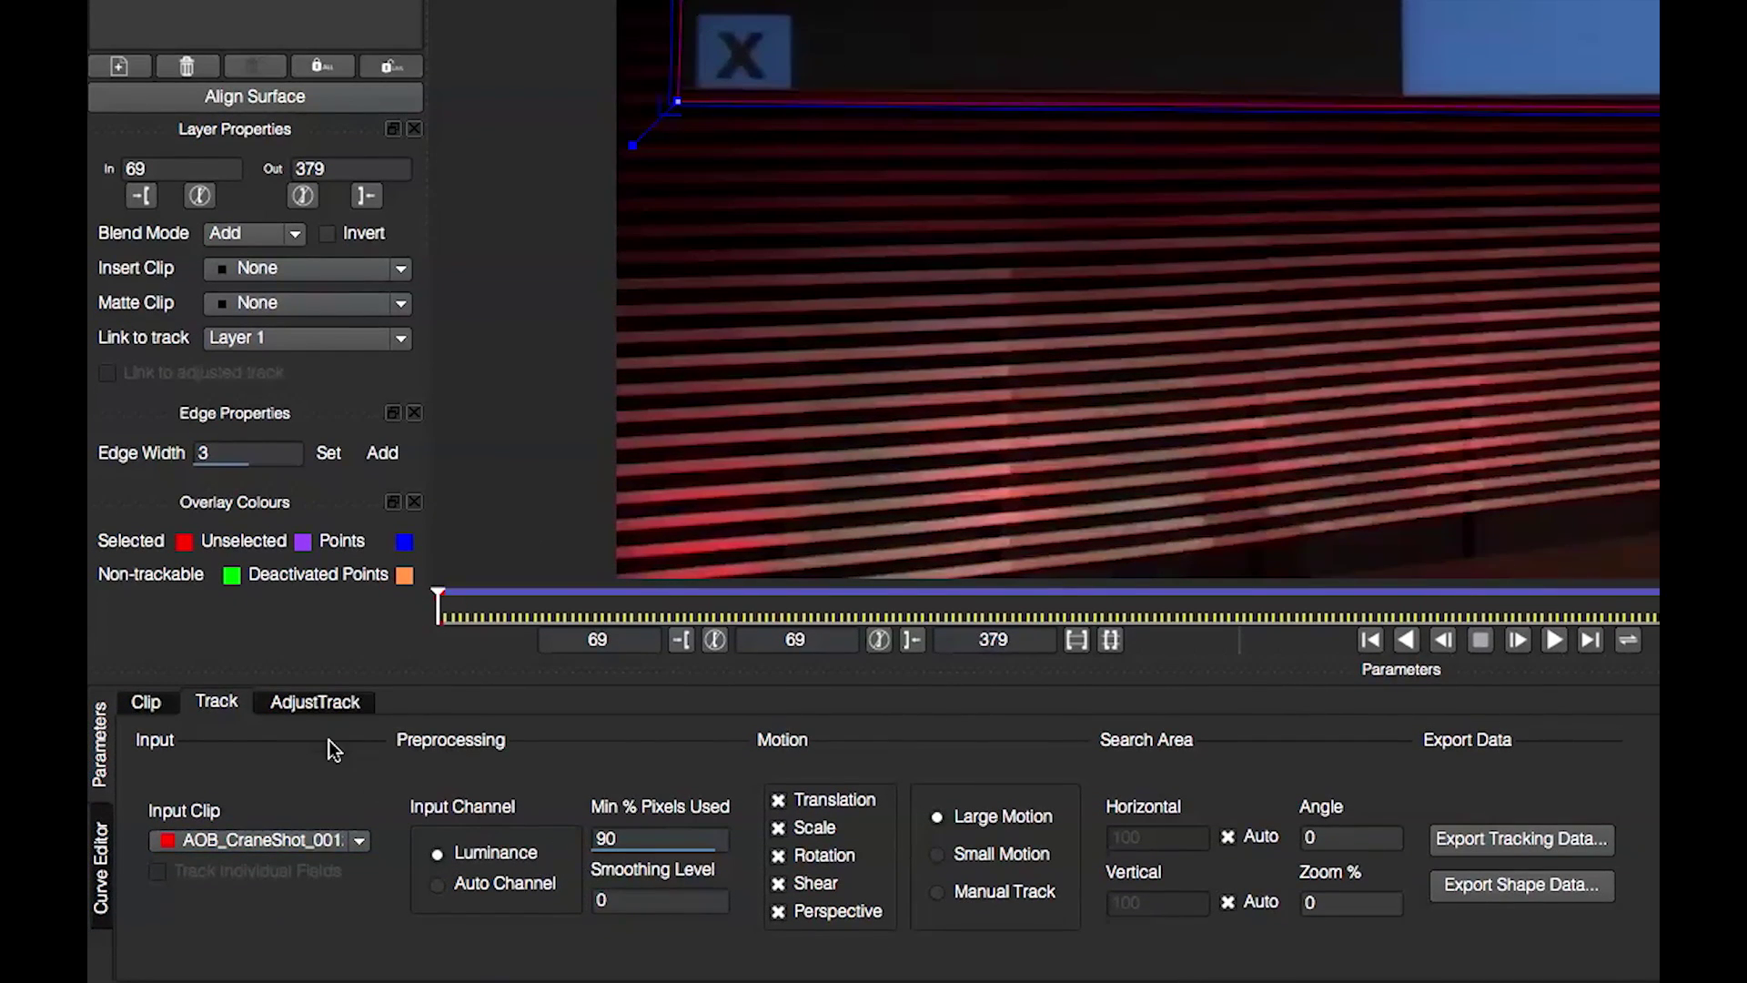
pyautogui.click(319, 709)
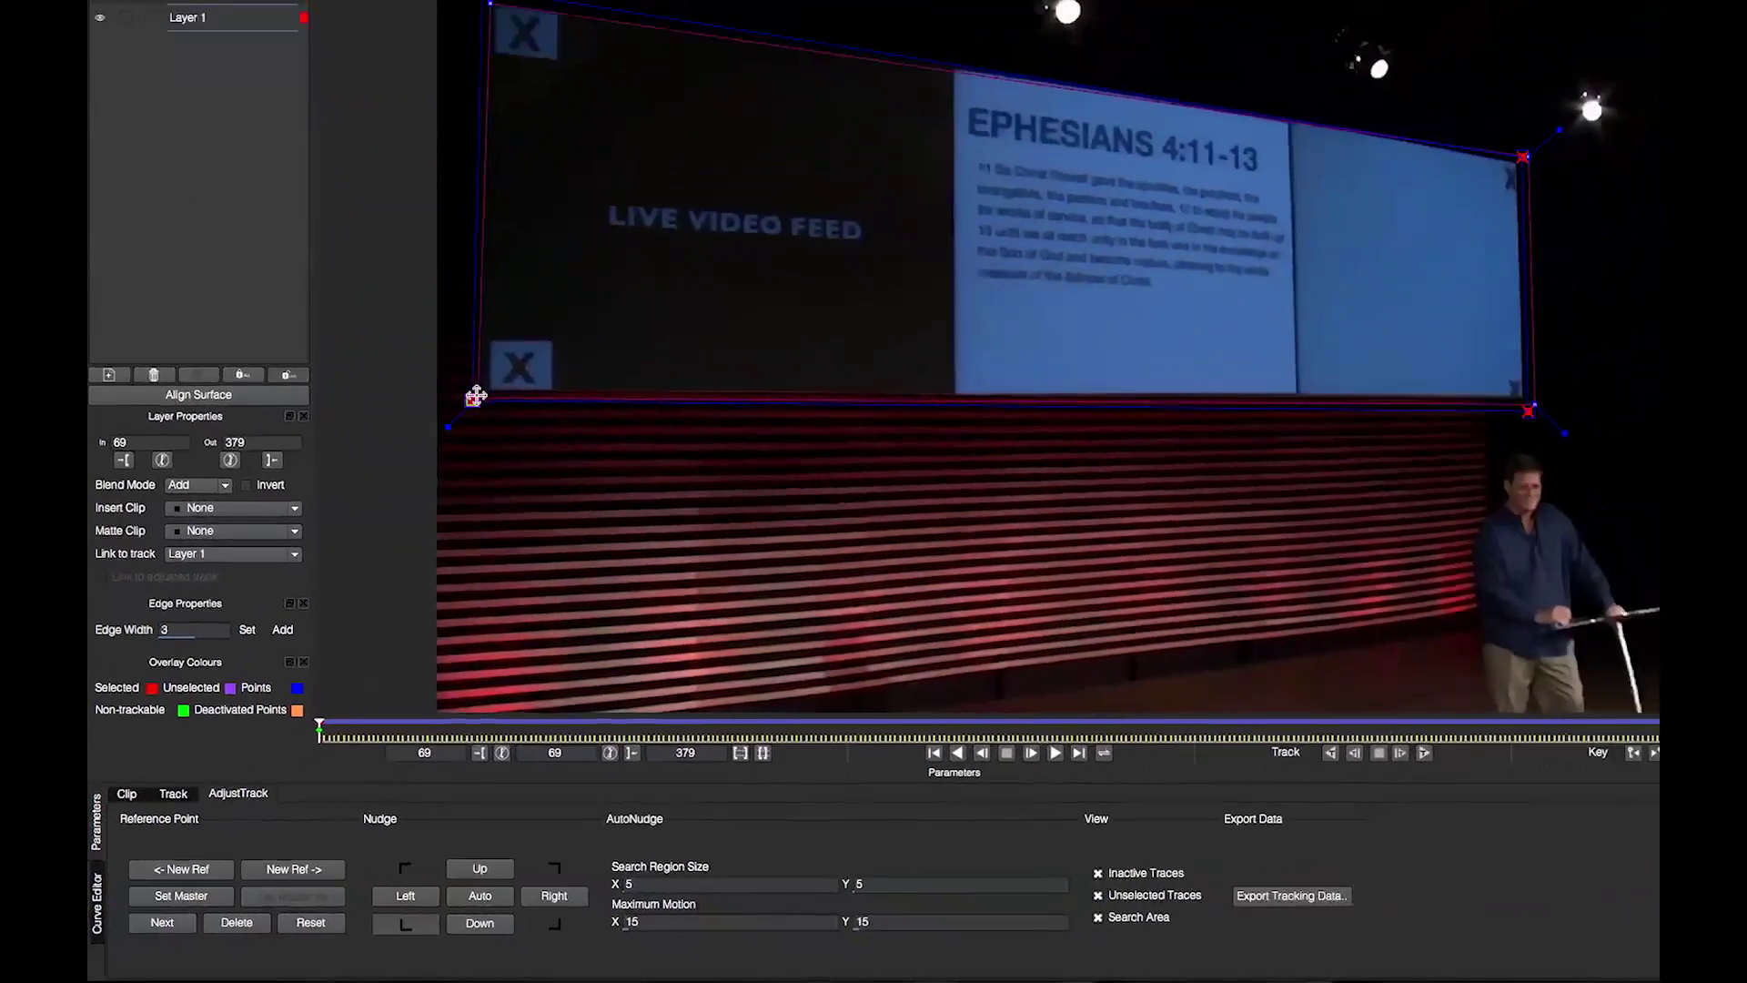
pyautogui.moveTo(476, 396); pyautogui.dragTo(526, 363)
pyautogui.moveTo(480, 428); pyautogui.dragTo(480, 427)
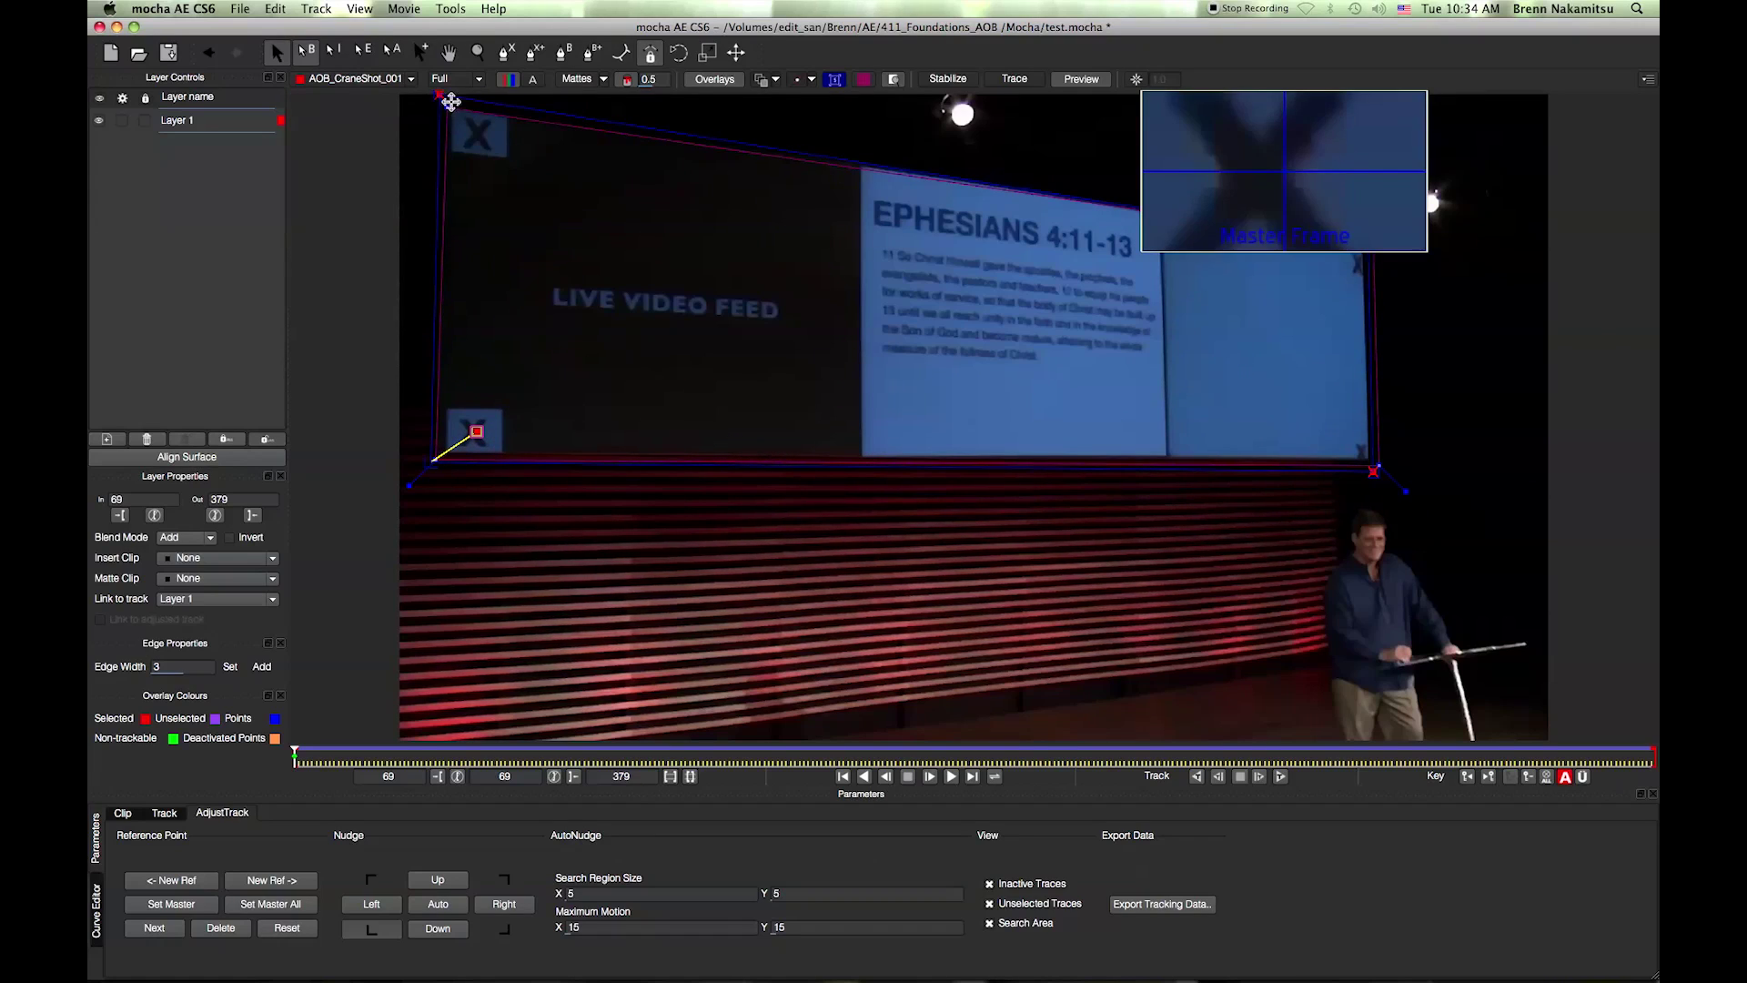
# Place the top-left, top-right and bottom-right adjust-track points on the screen's corner markers.
pyautogui.moveTo(442, 99); pyautogui.dragTo(485, 137)
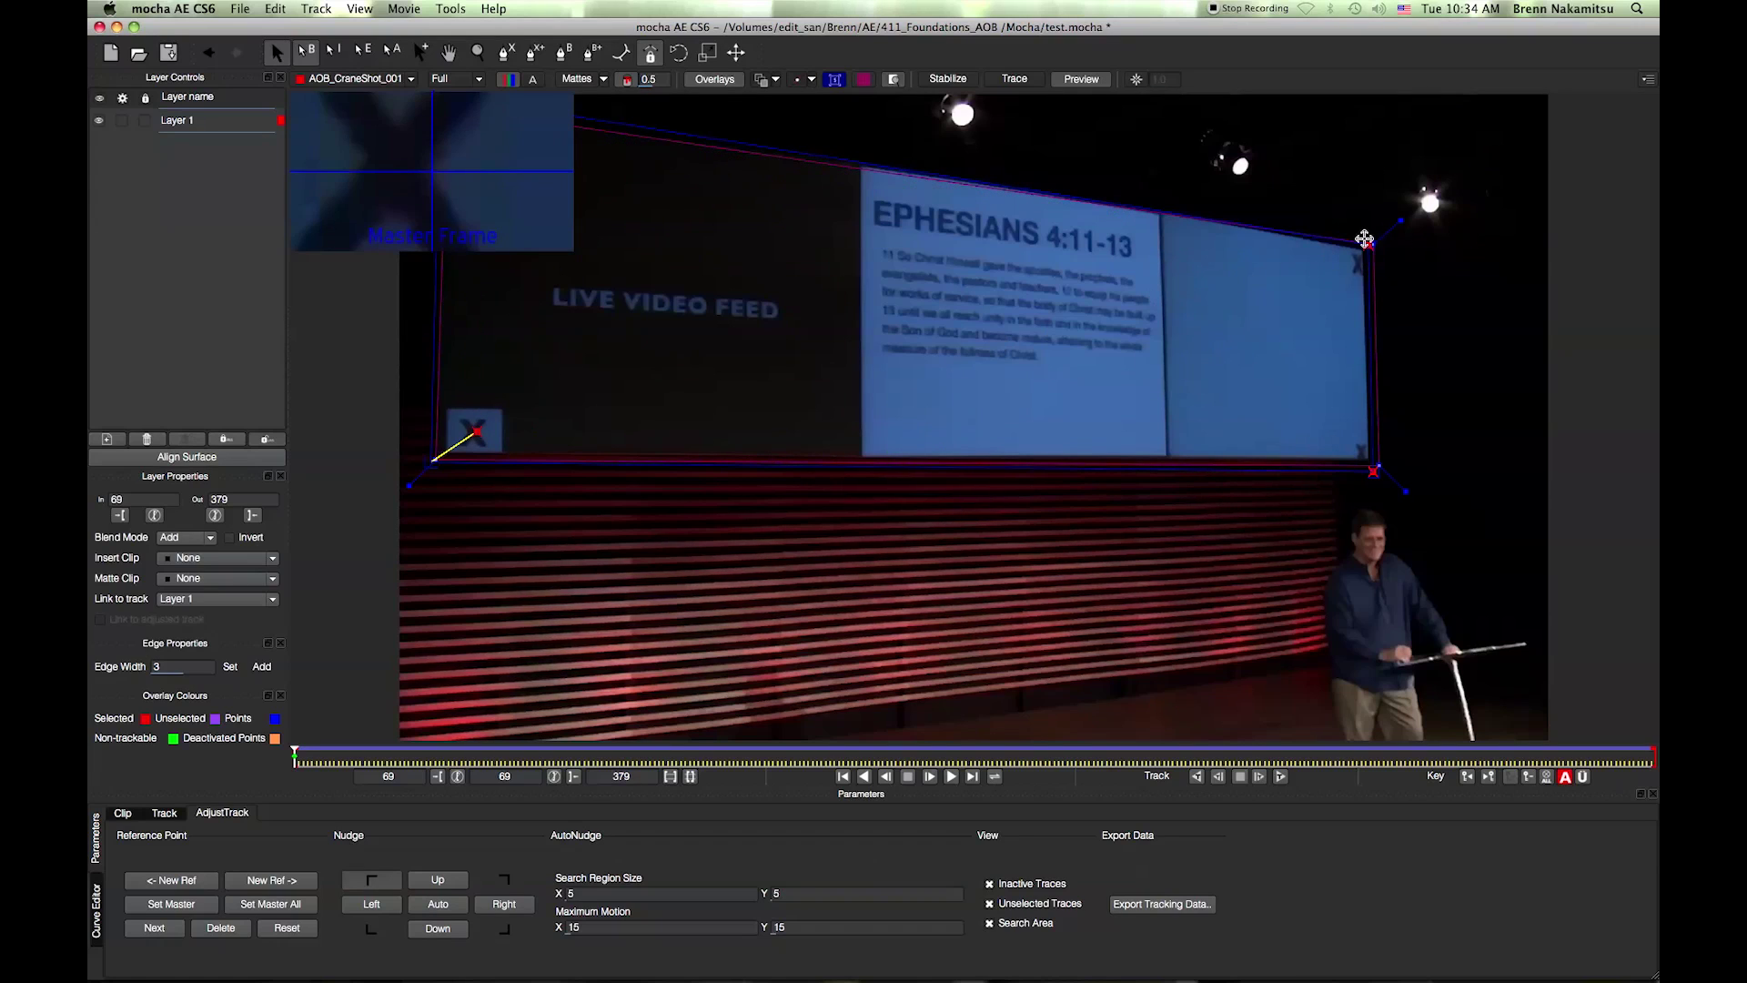
pyautogui.moveTo(1364, 238)
pyautogui.mouseDown()
pyautogui.moveTo(1341, 261)
pyautogui.moveTo(1355, 263)
pyautogui.mouseUp()
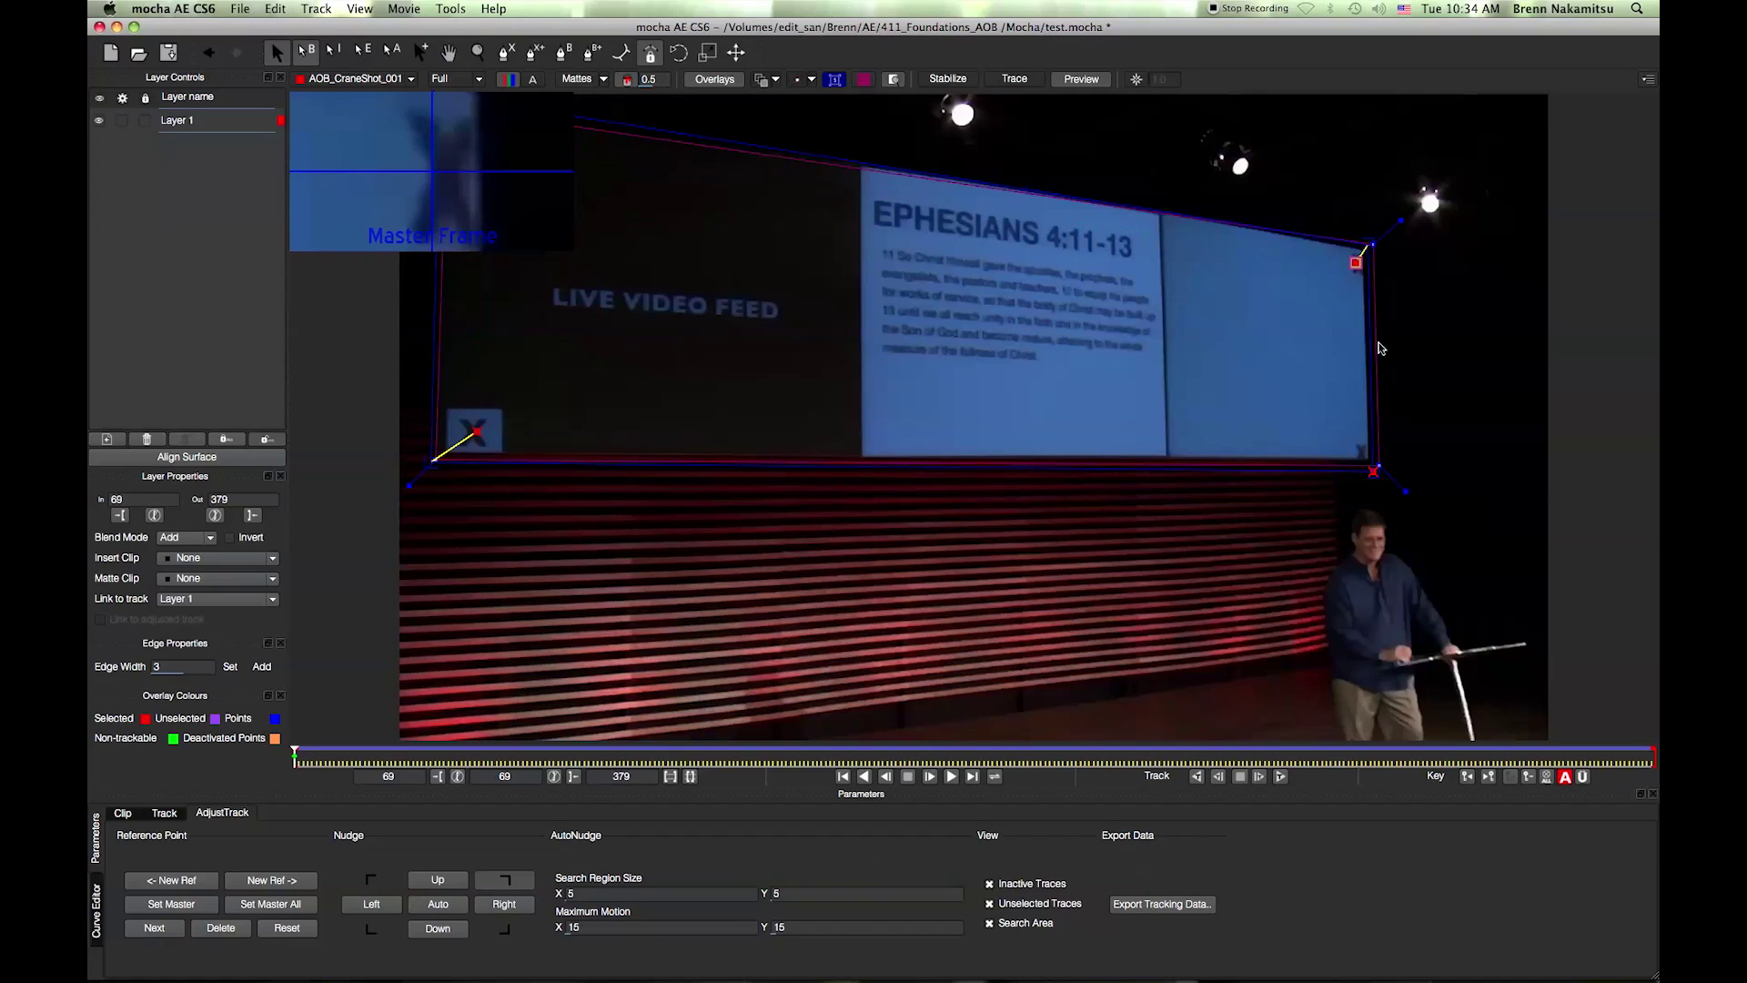
pyautogui.moveTo(1378, 474); pyautogui.dragTo(1361, 454)
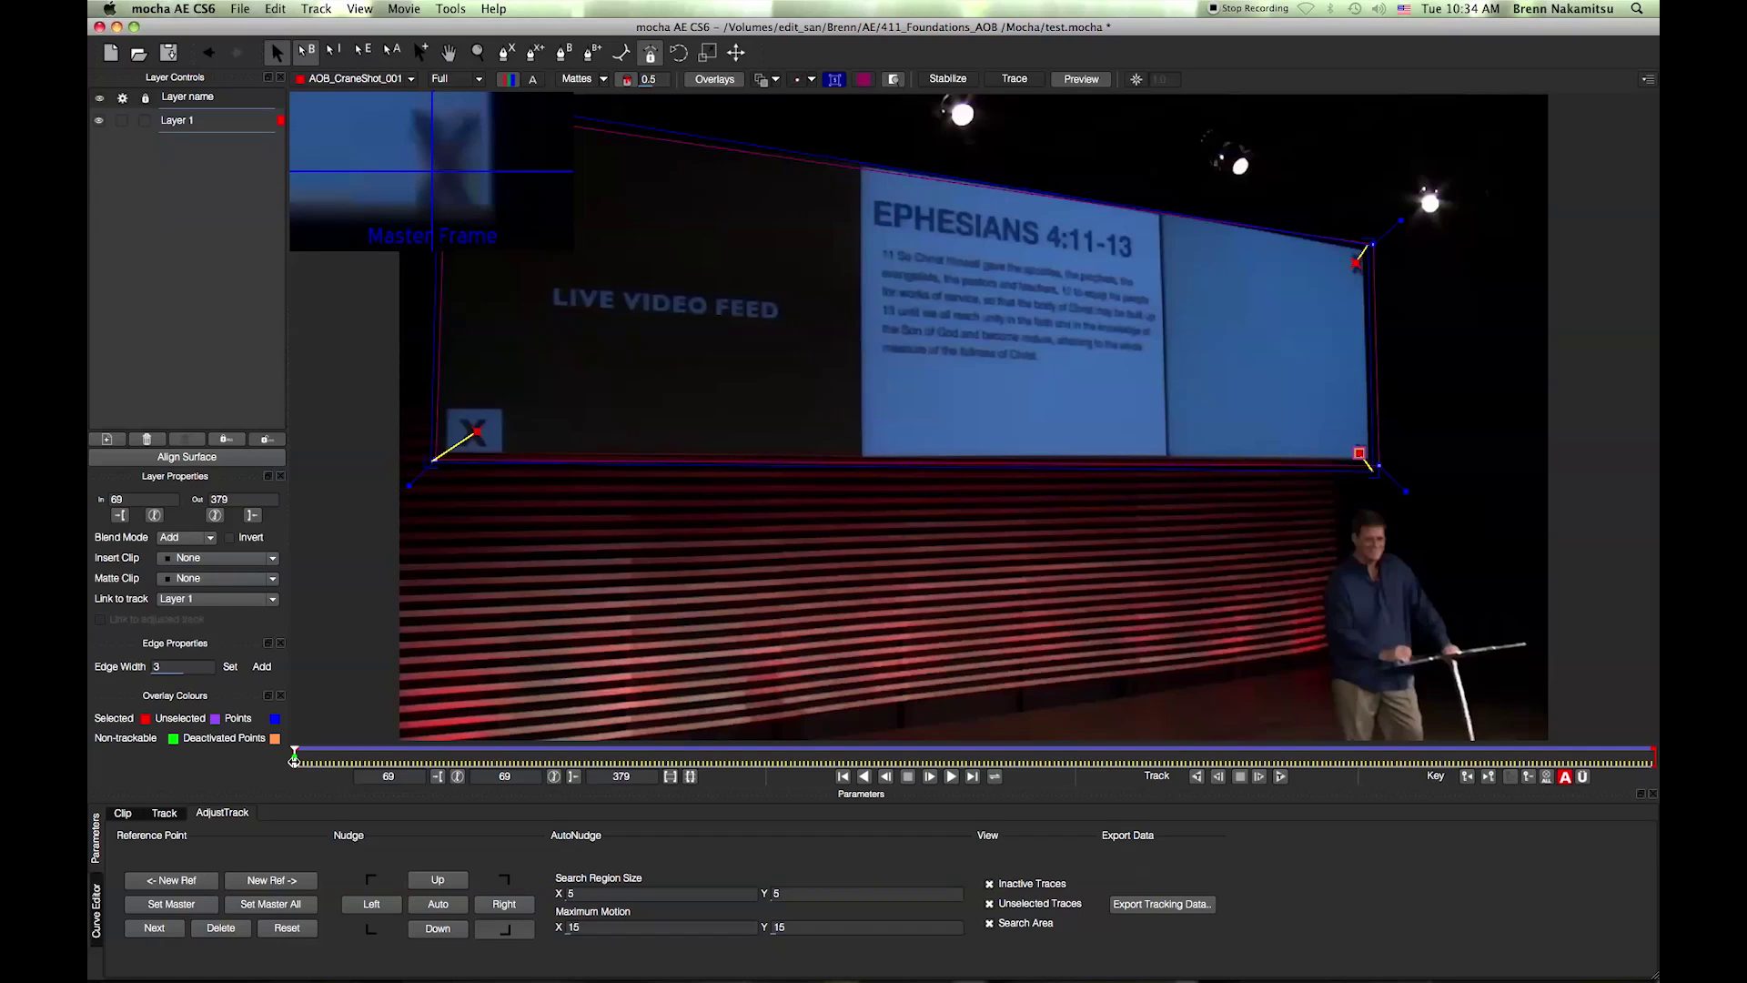
# Play forward and drag the drifting corner points, including the top-right, back into place.
pyautogui.click(951, 775)
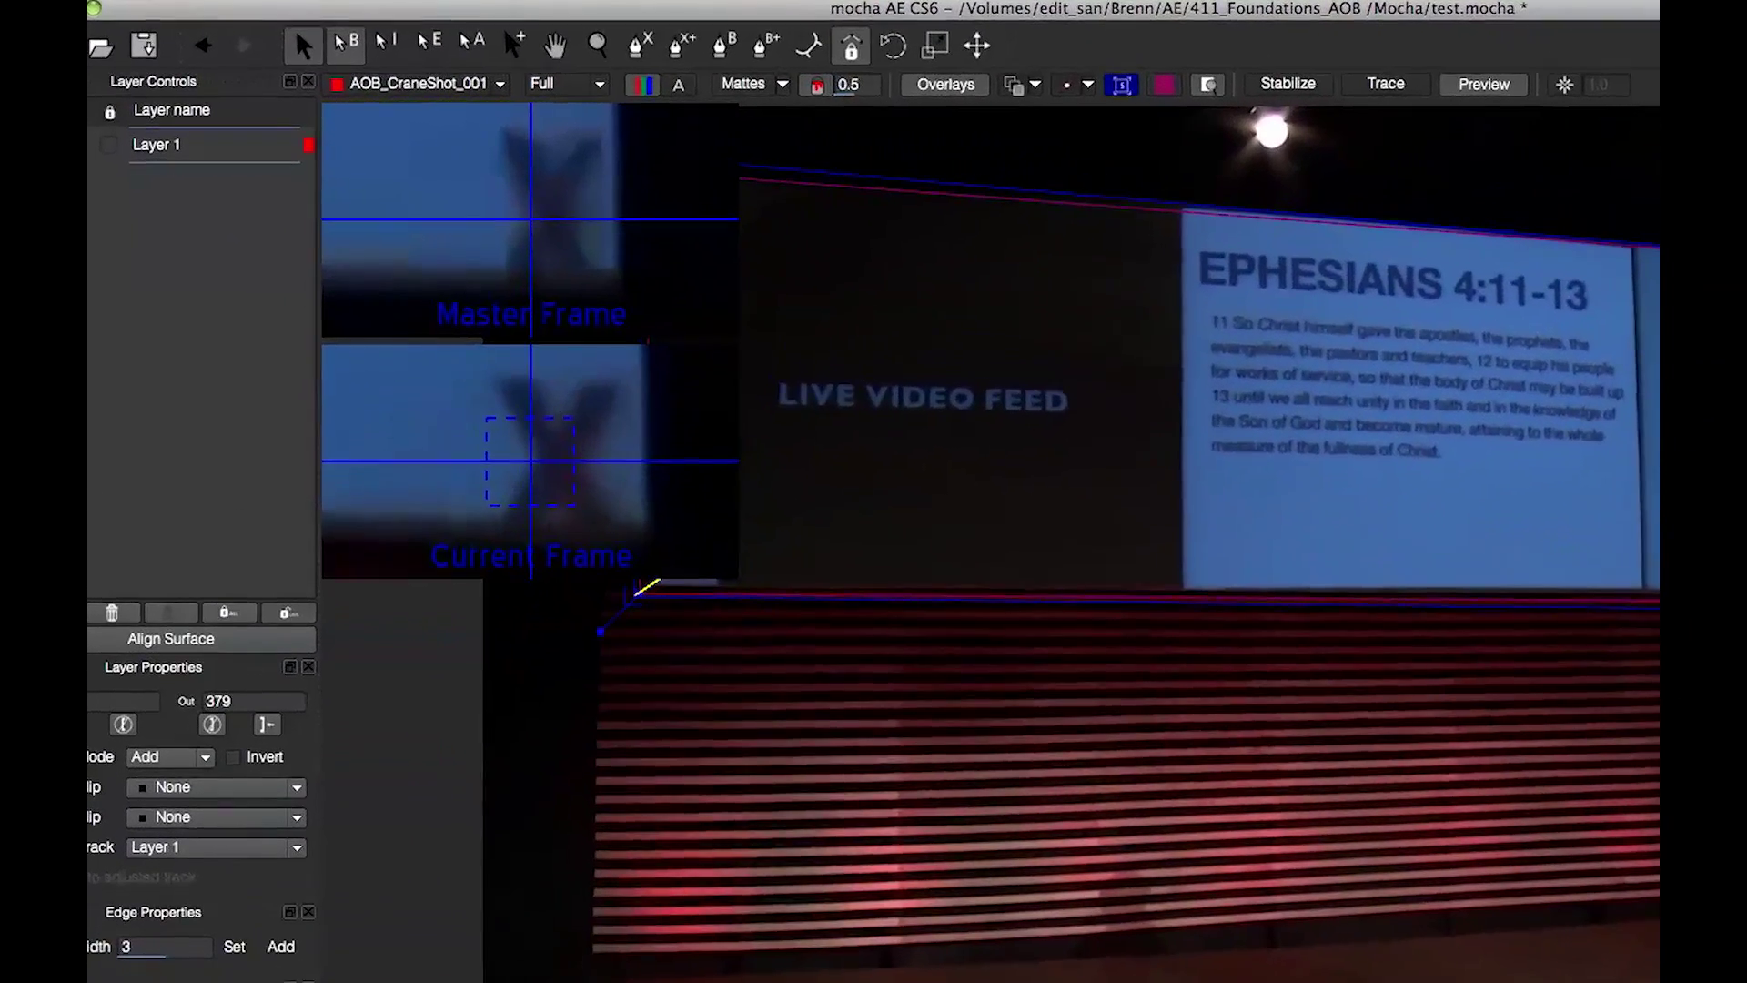
pyautogui.moveTo(665, 584); pyautogui.dragTo(701, 579)
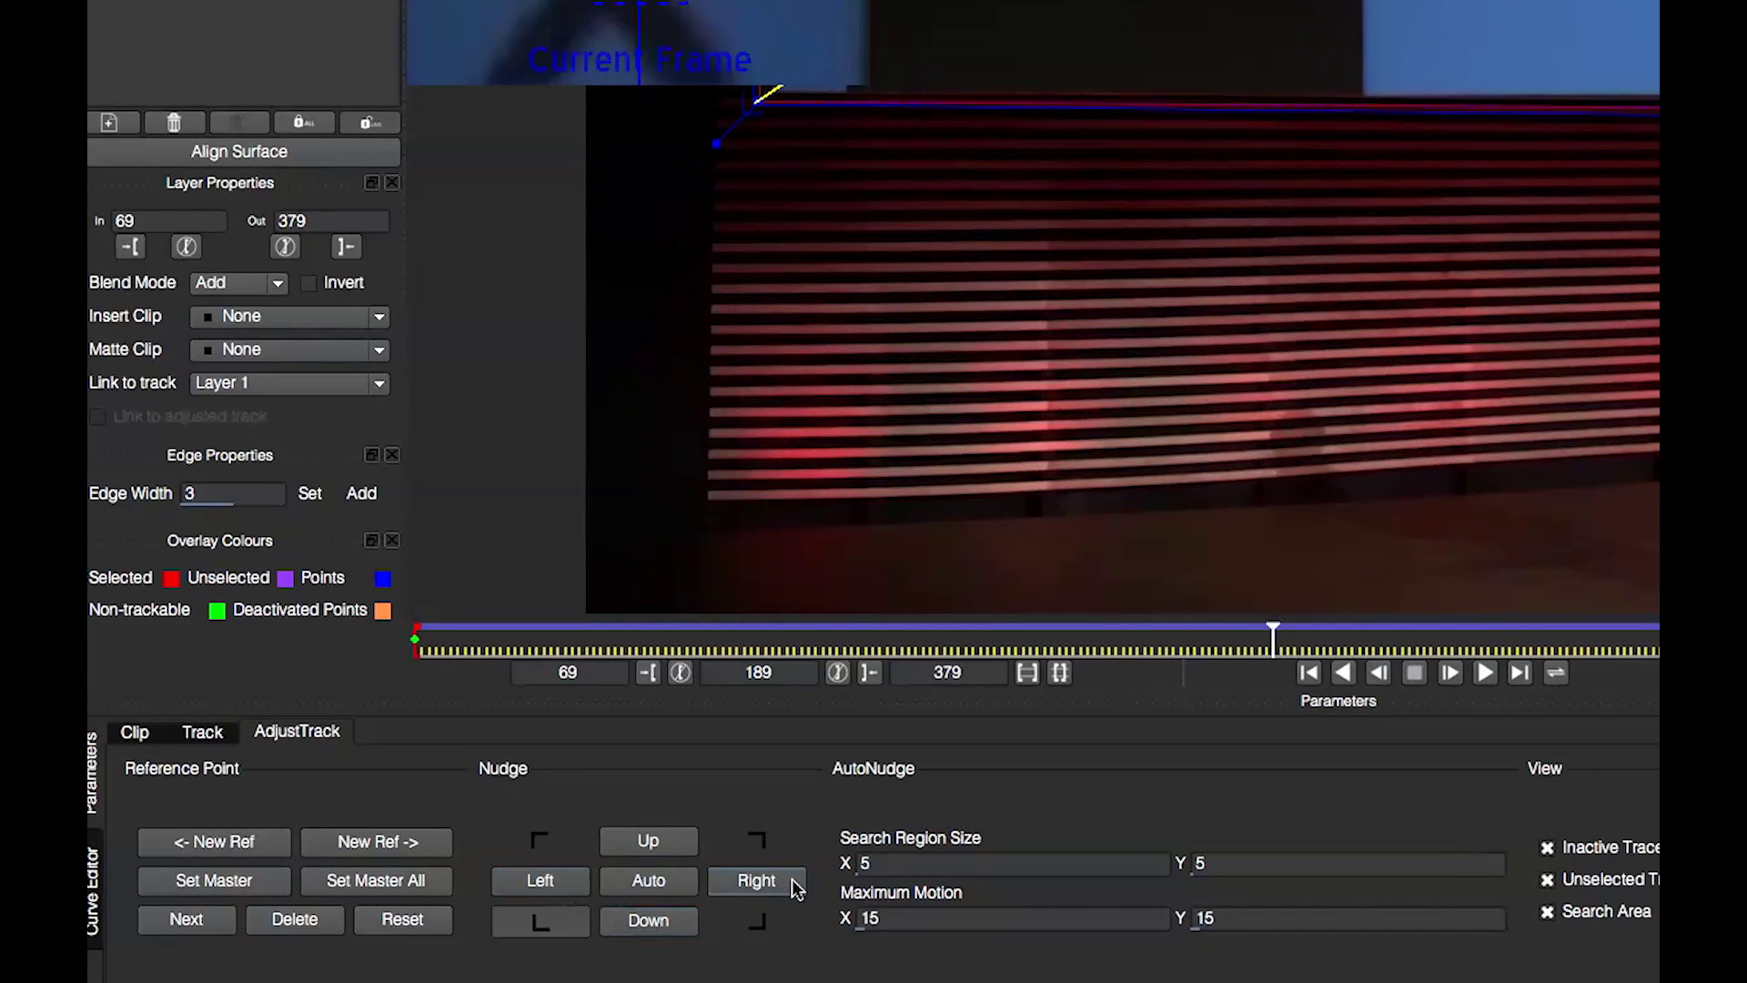
pyautogui.moveTo(780, 88); pyautogui.dragTo(809, 63)
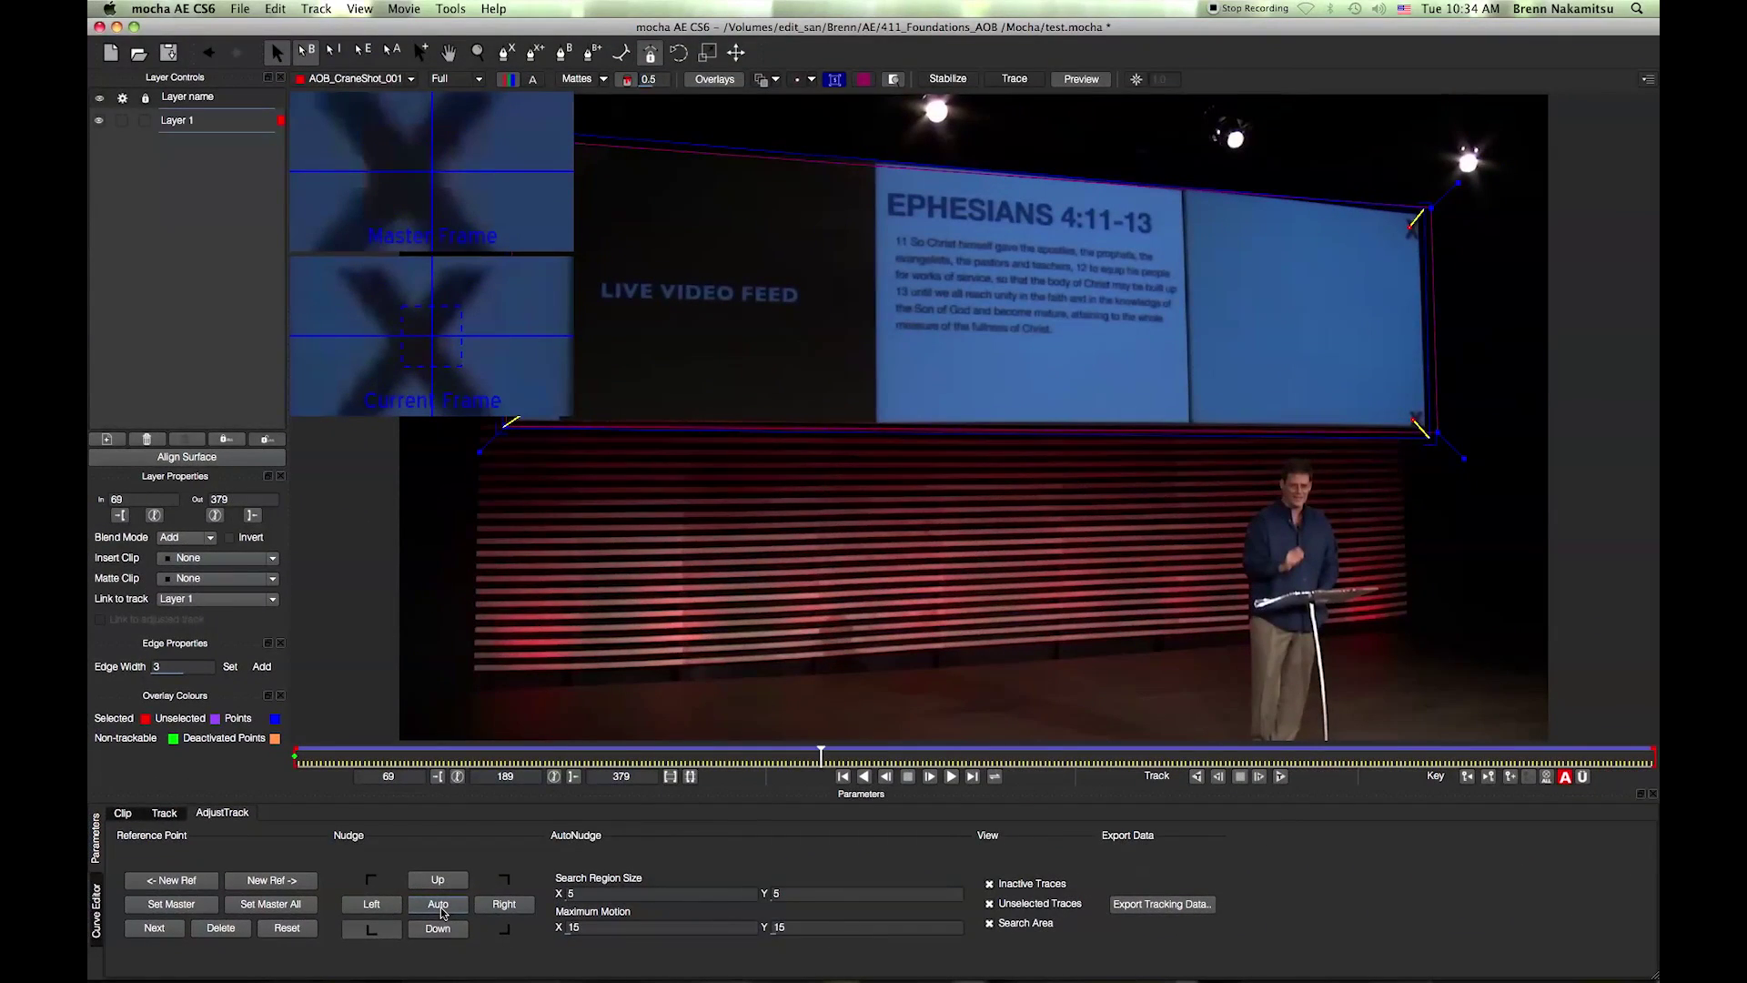
# Auto-align the top-left, top-right and bottom-right corner points to their X markers at the current frame.
pyautogui.click(441, 906)
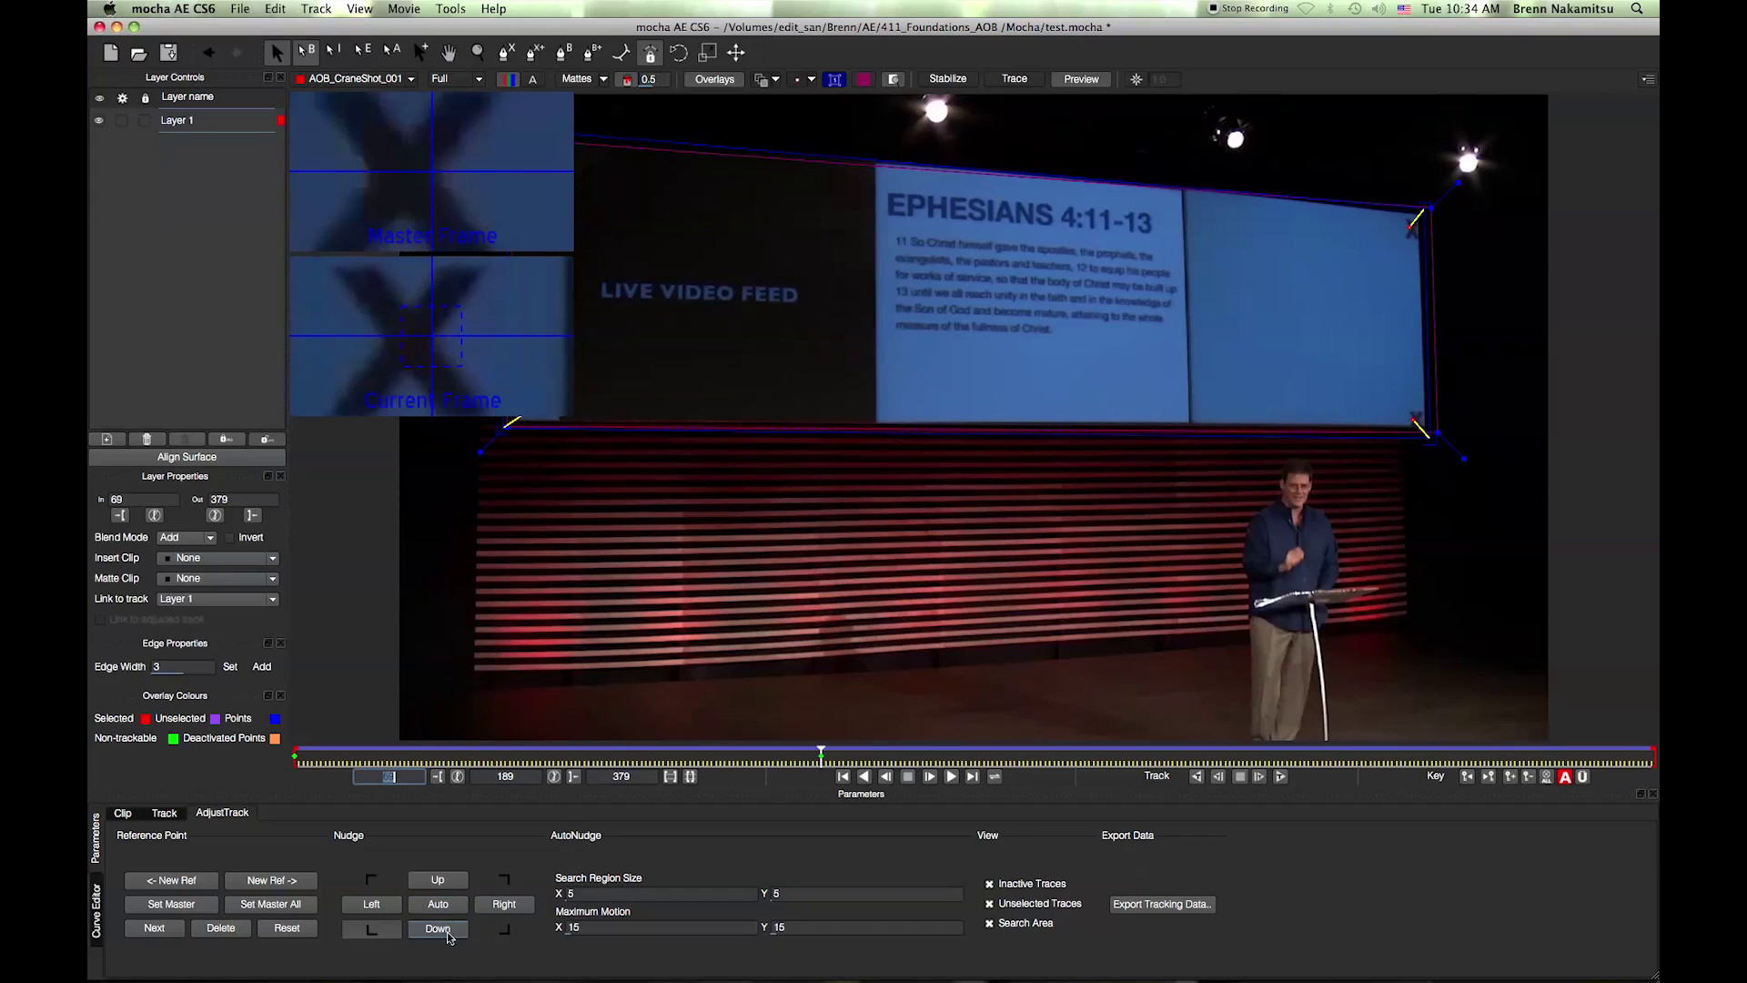
pyautogui.click(437, 928)
pyautogui.click(382, 879)
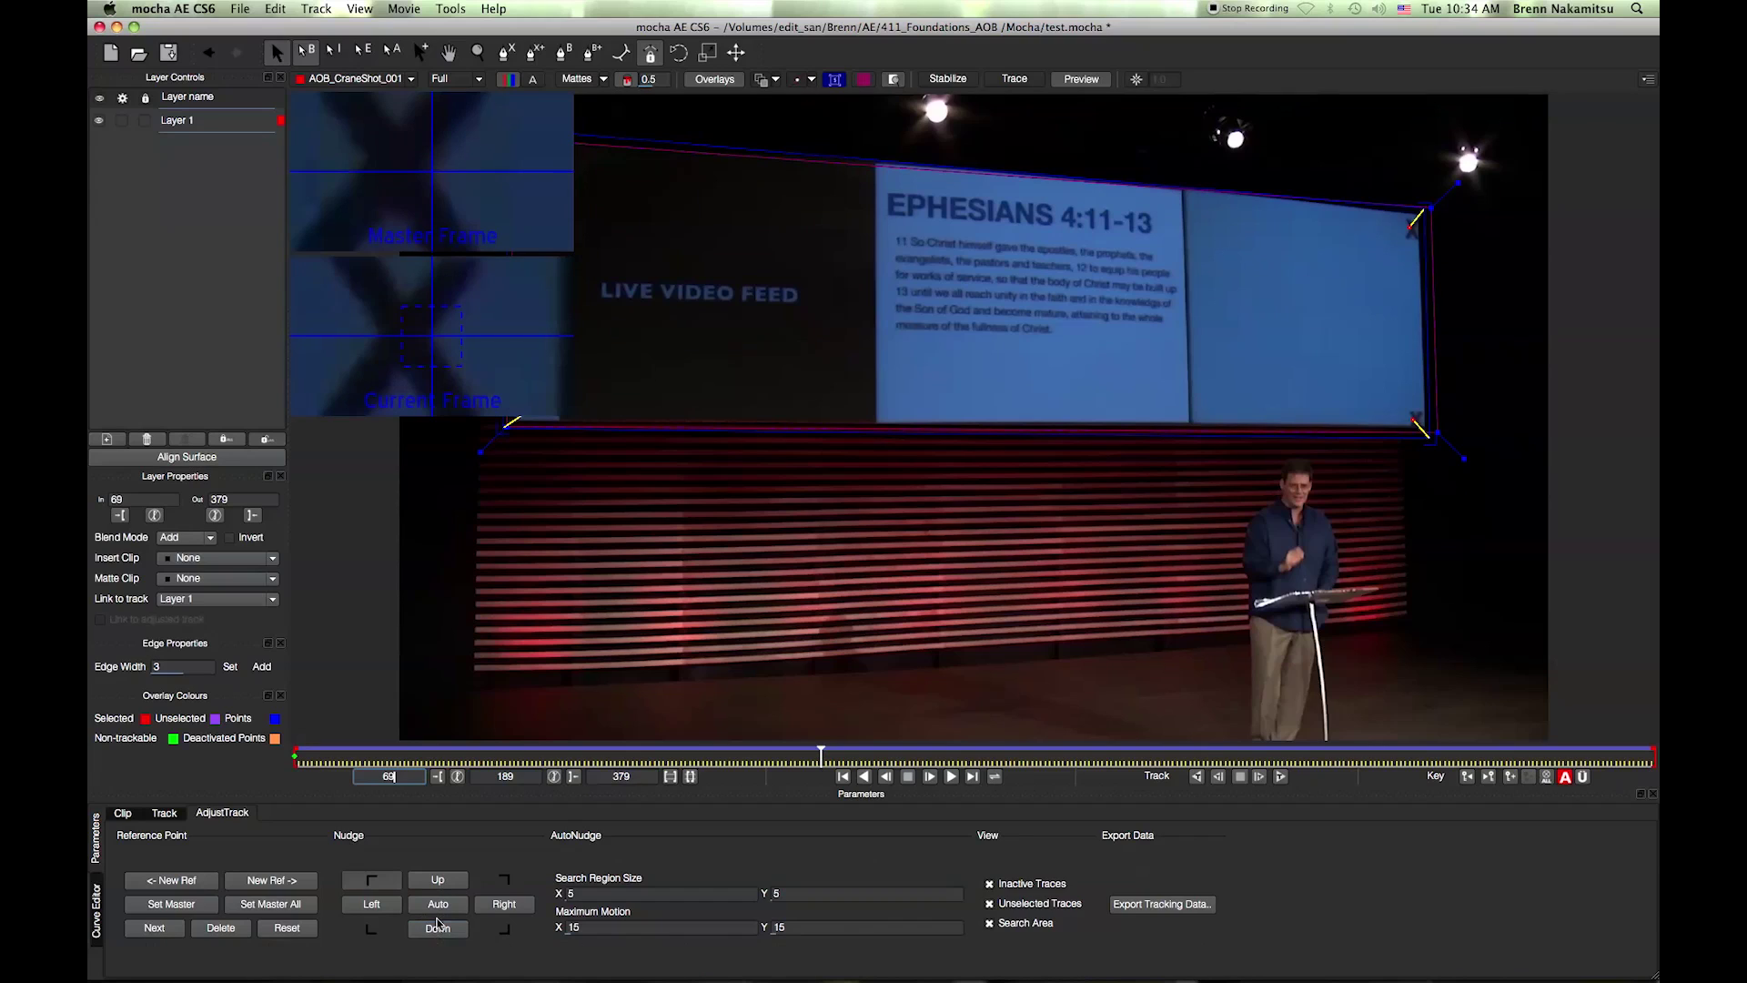
pyautogui.click(439, 903)
pyautogui.click(512, 888)
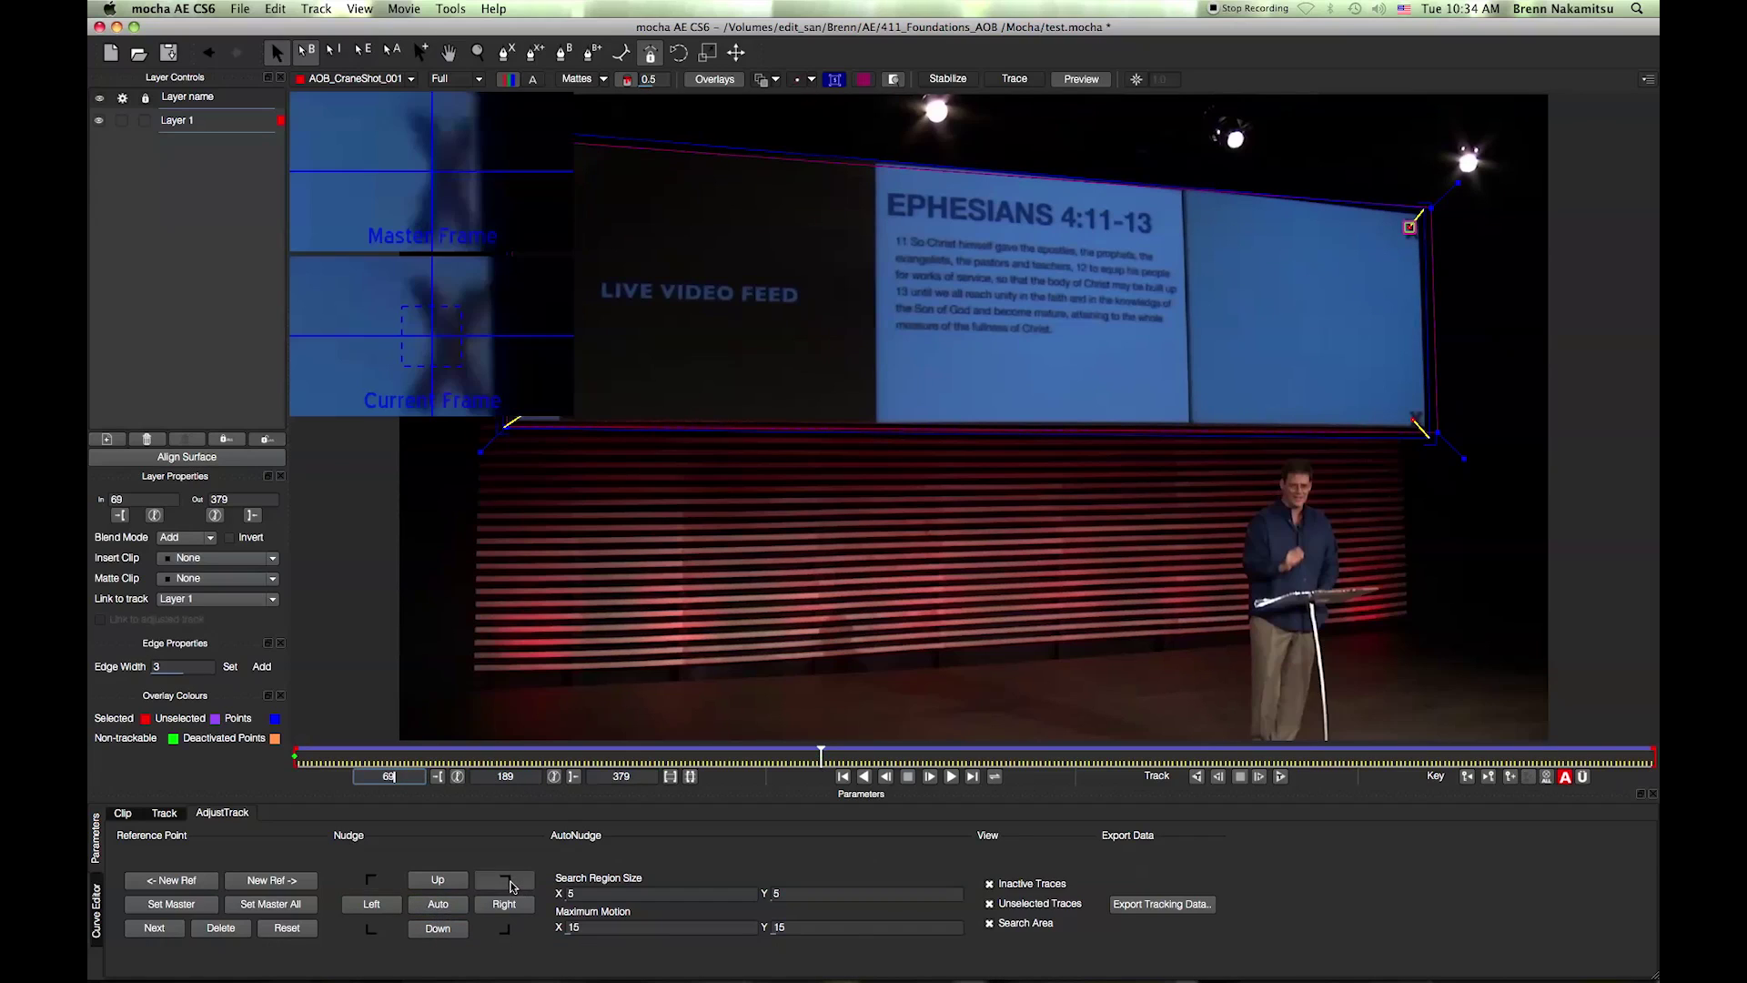
pyautogui.click(496, 928)
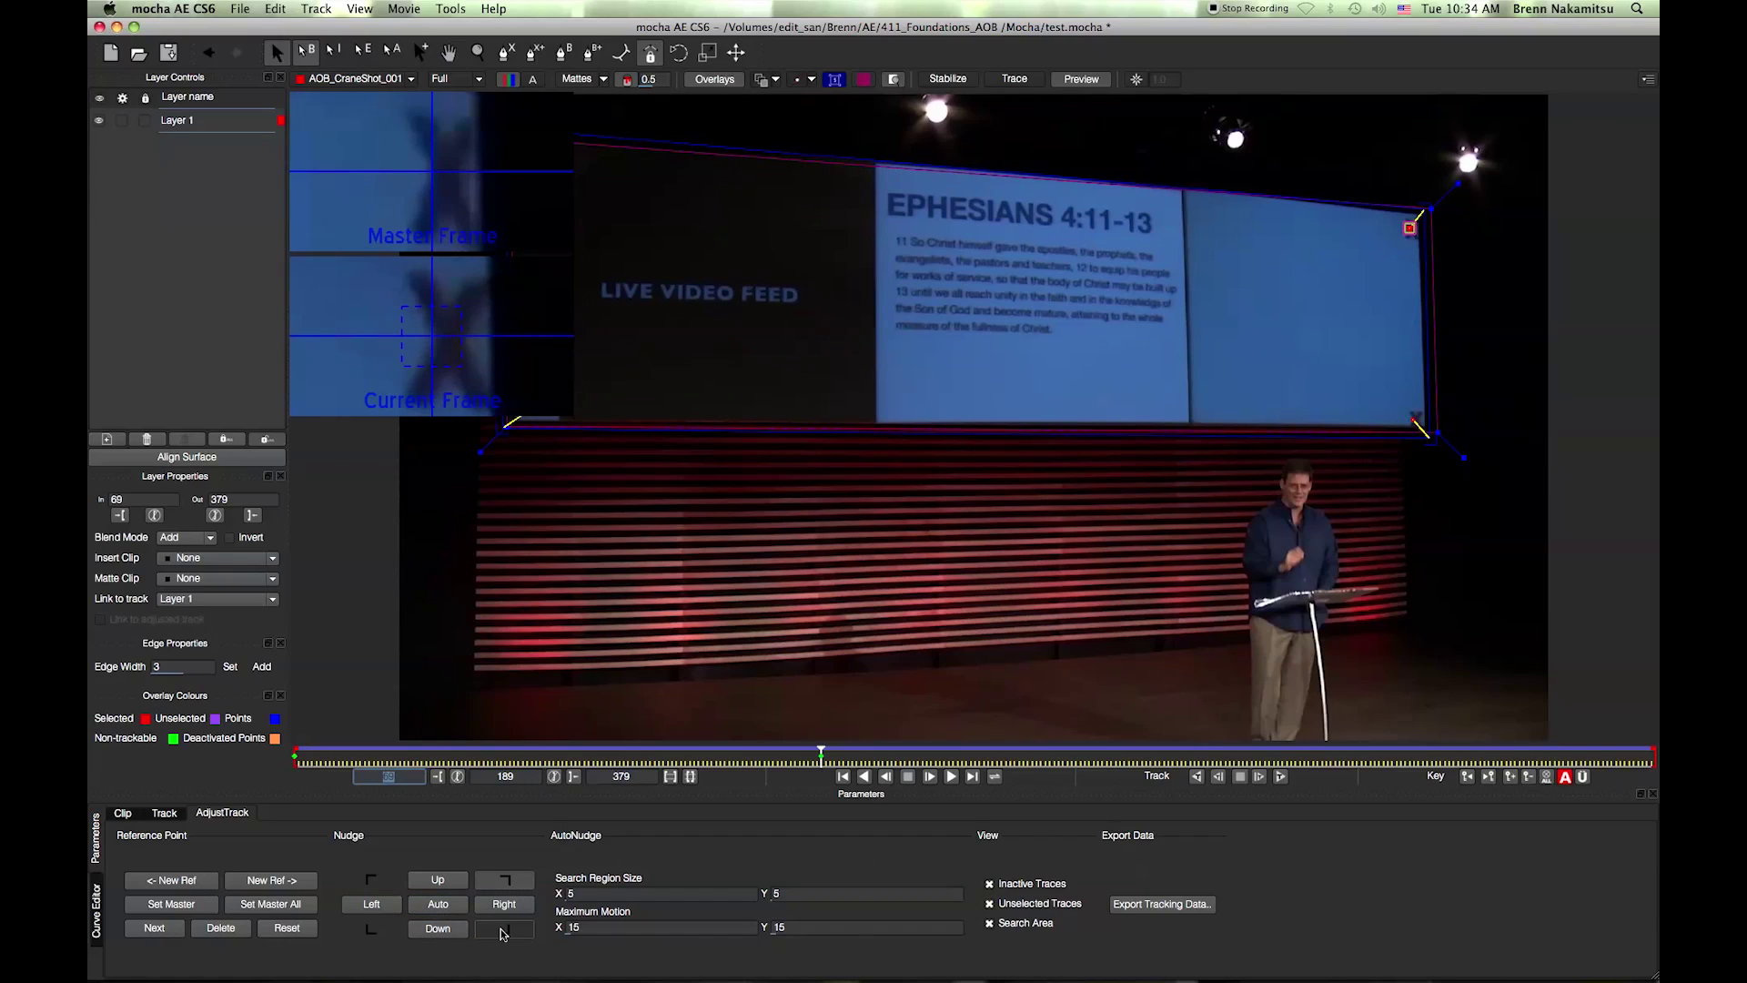
pyautogui.click(440, 906)
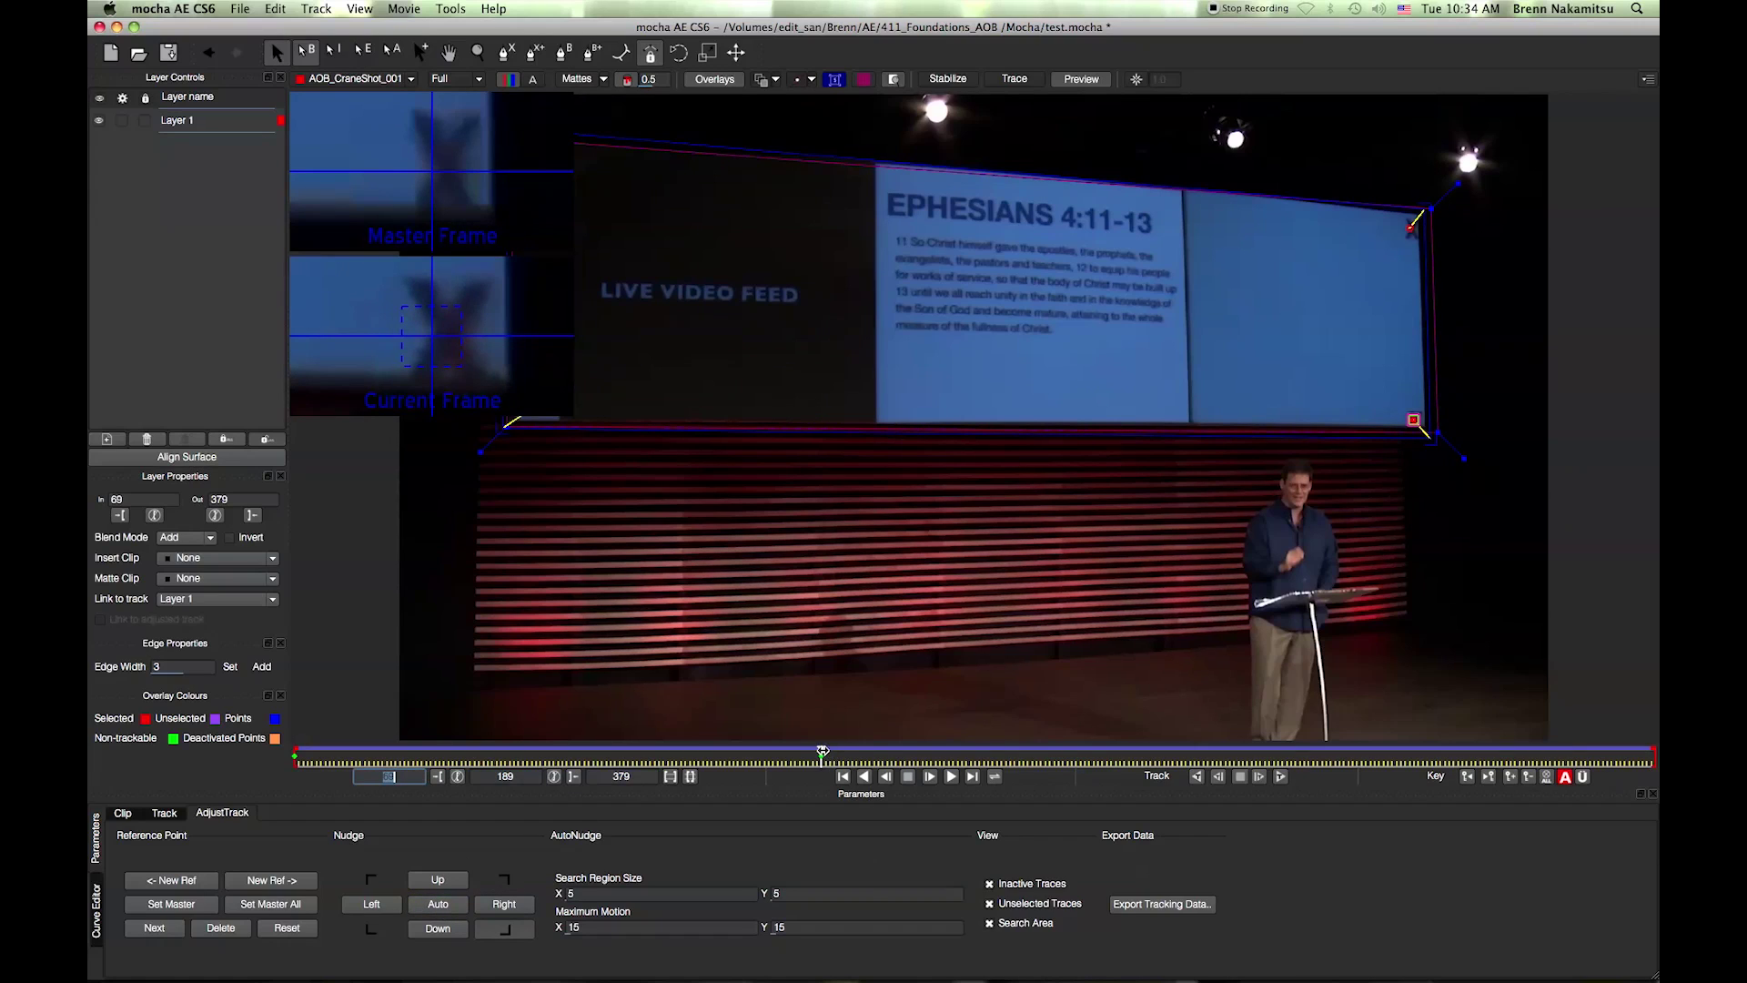
# At frame 315, auto-align the top-right and top-left corners onto their X markers.
pyautogui.moveTo(822, 752); pyautogui.dragTo(830, 751)
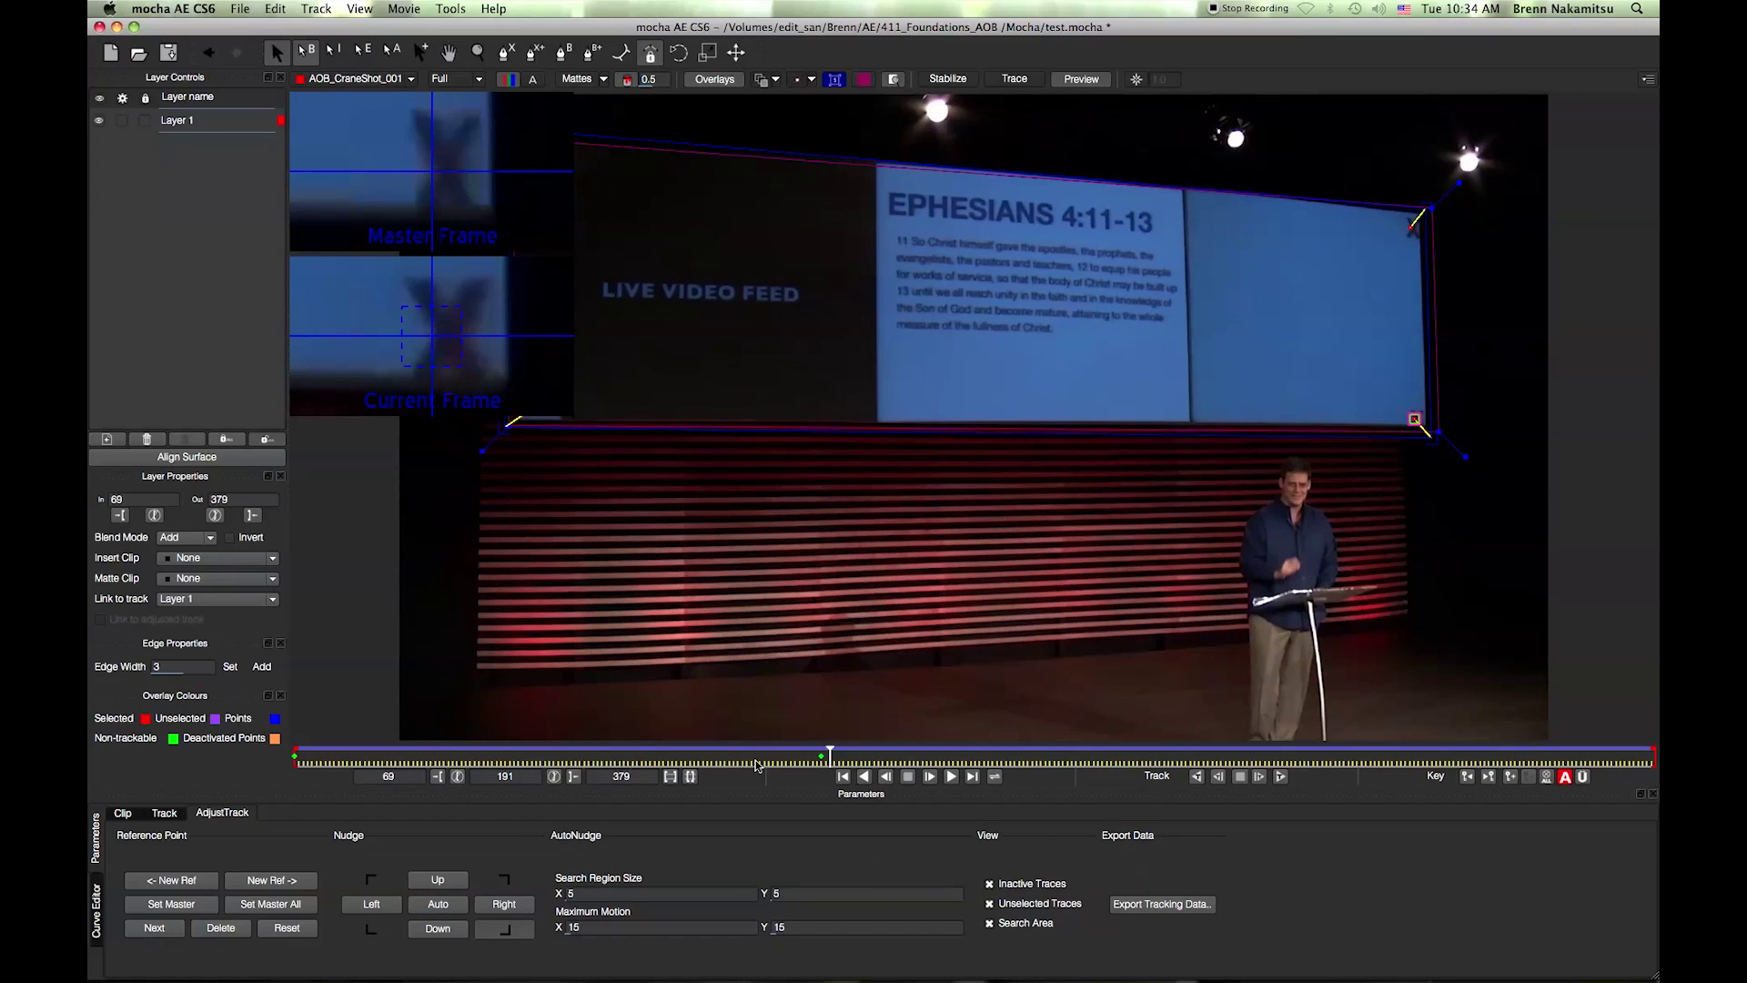
pyautogui.moveTo(830, 754); pyautogui.dragTo(1300, 808)
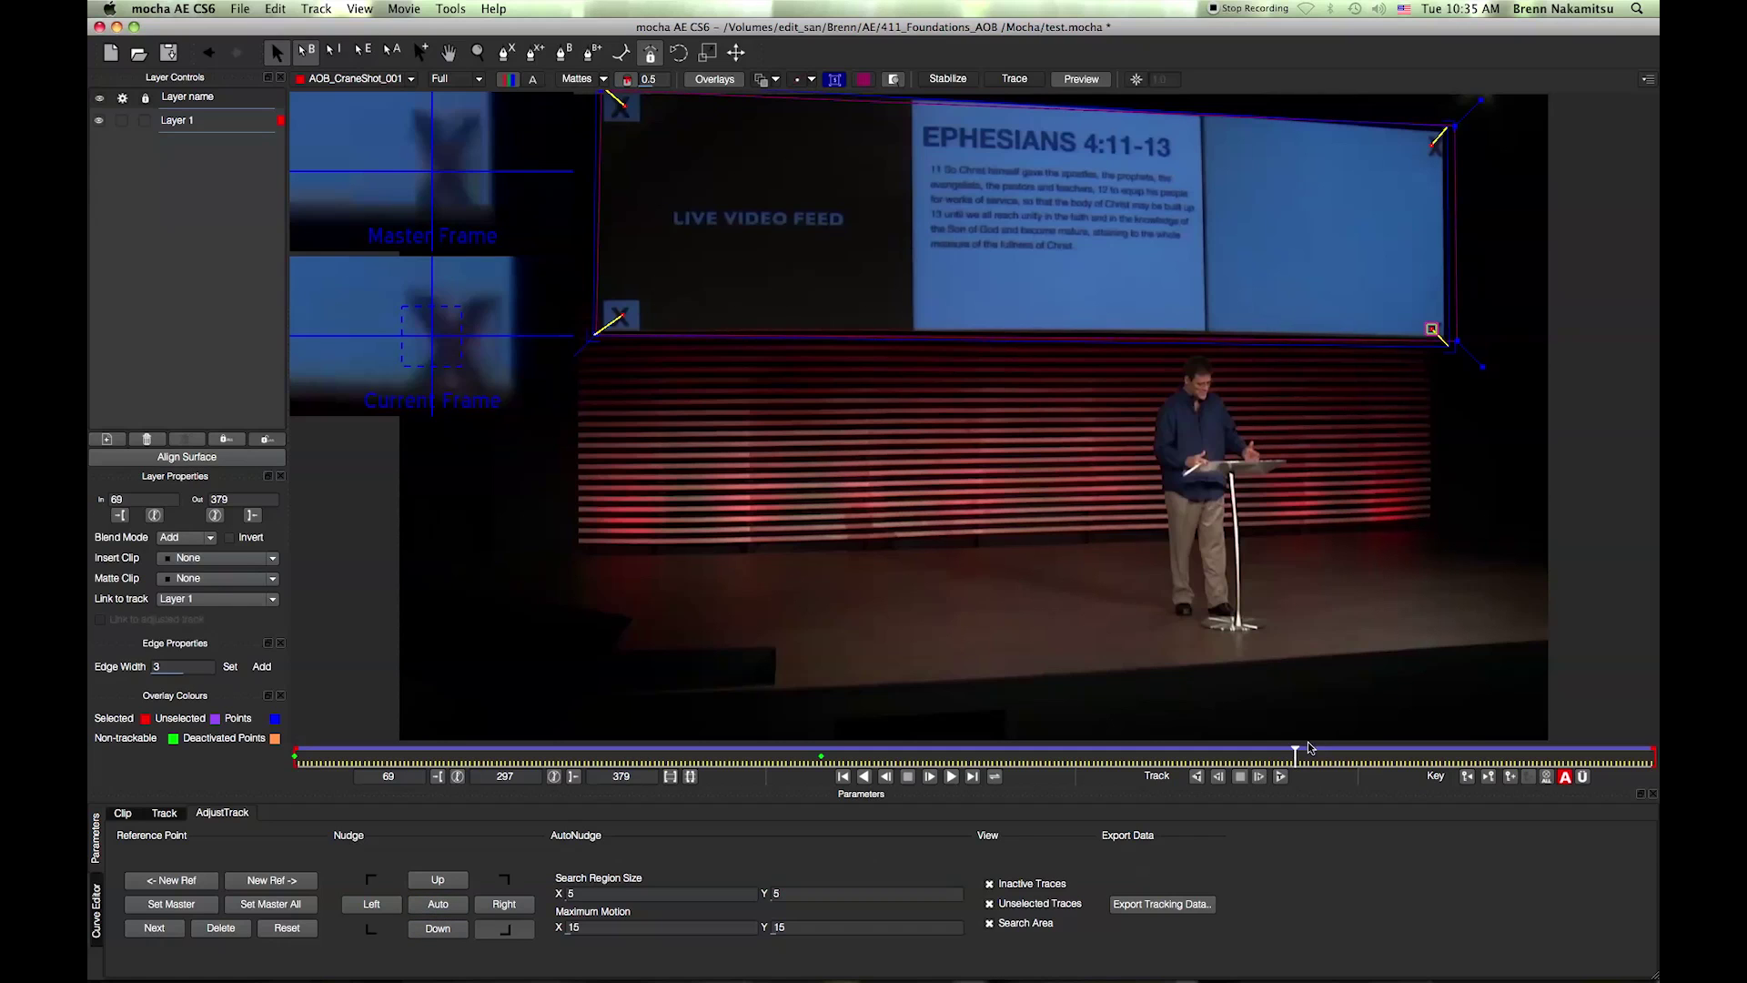
pyautogui.moveTo(1293, 755); pyautogui.dragTo(1486, 809)
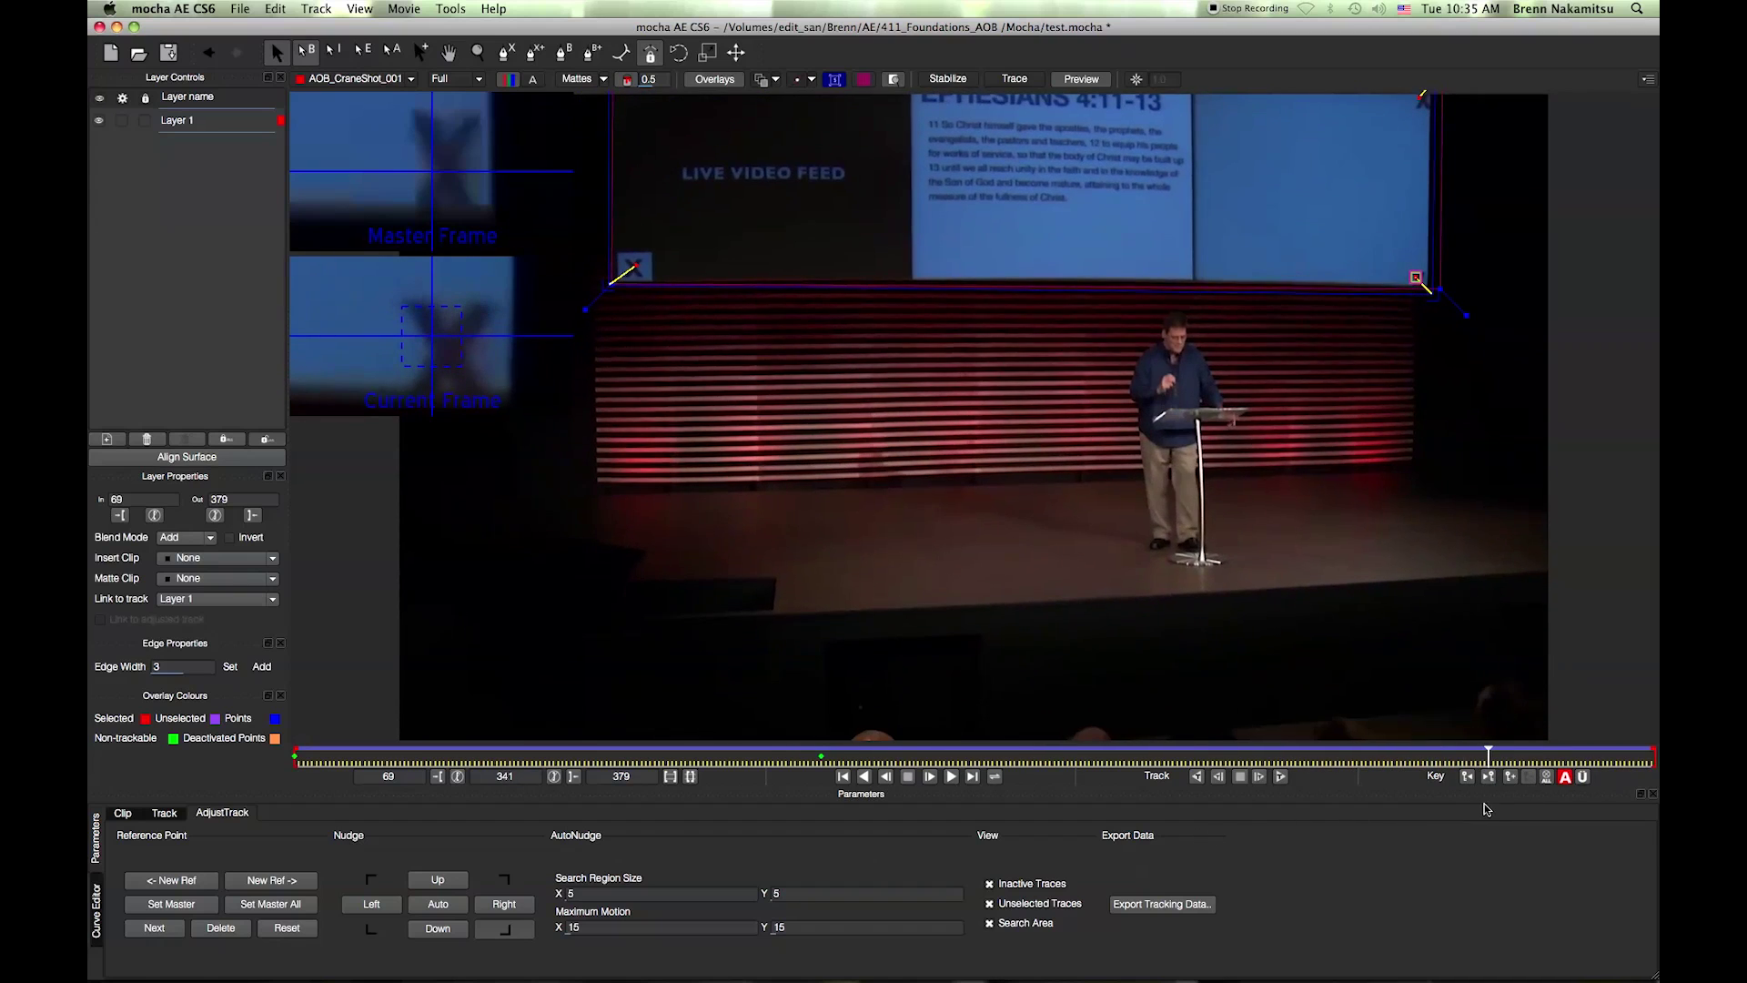
pyautogui.click(444, 905)
pyautogui.click(372, 930)
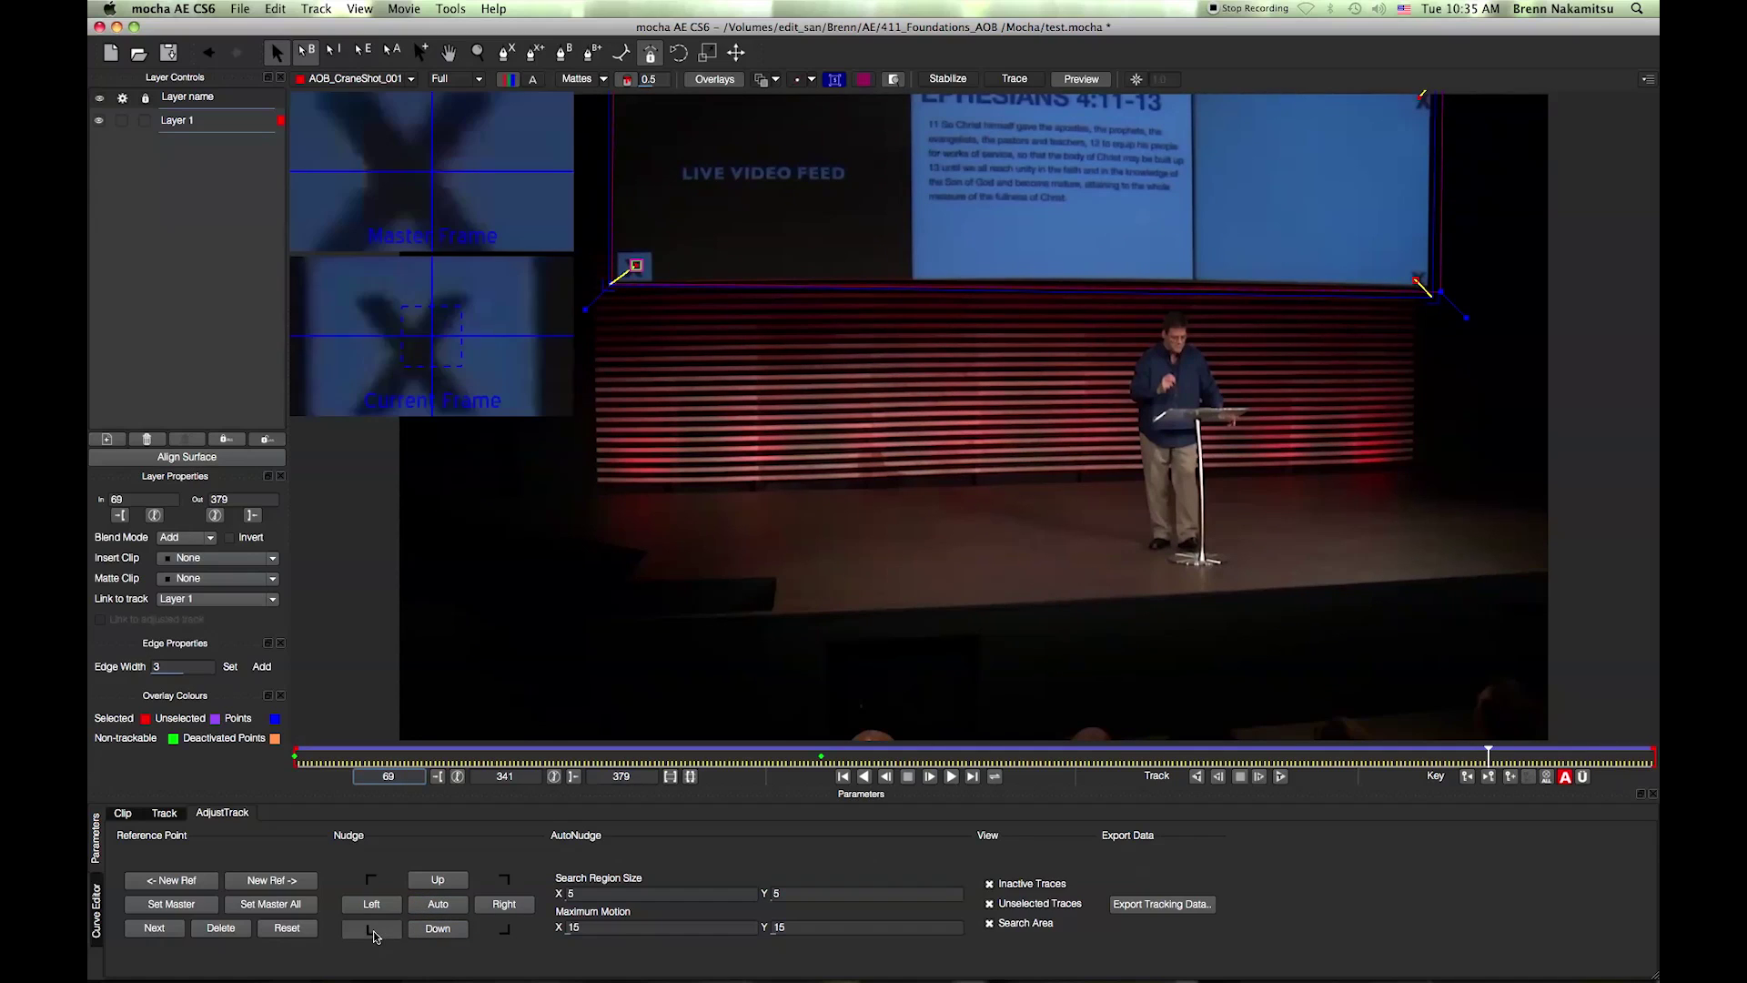
pyautogui.click(450, 913)
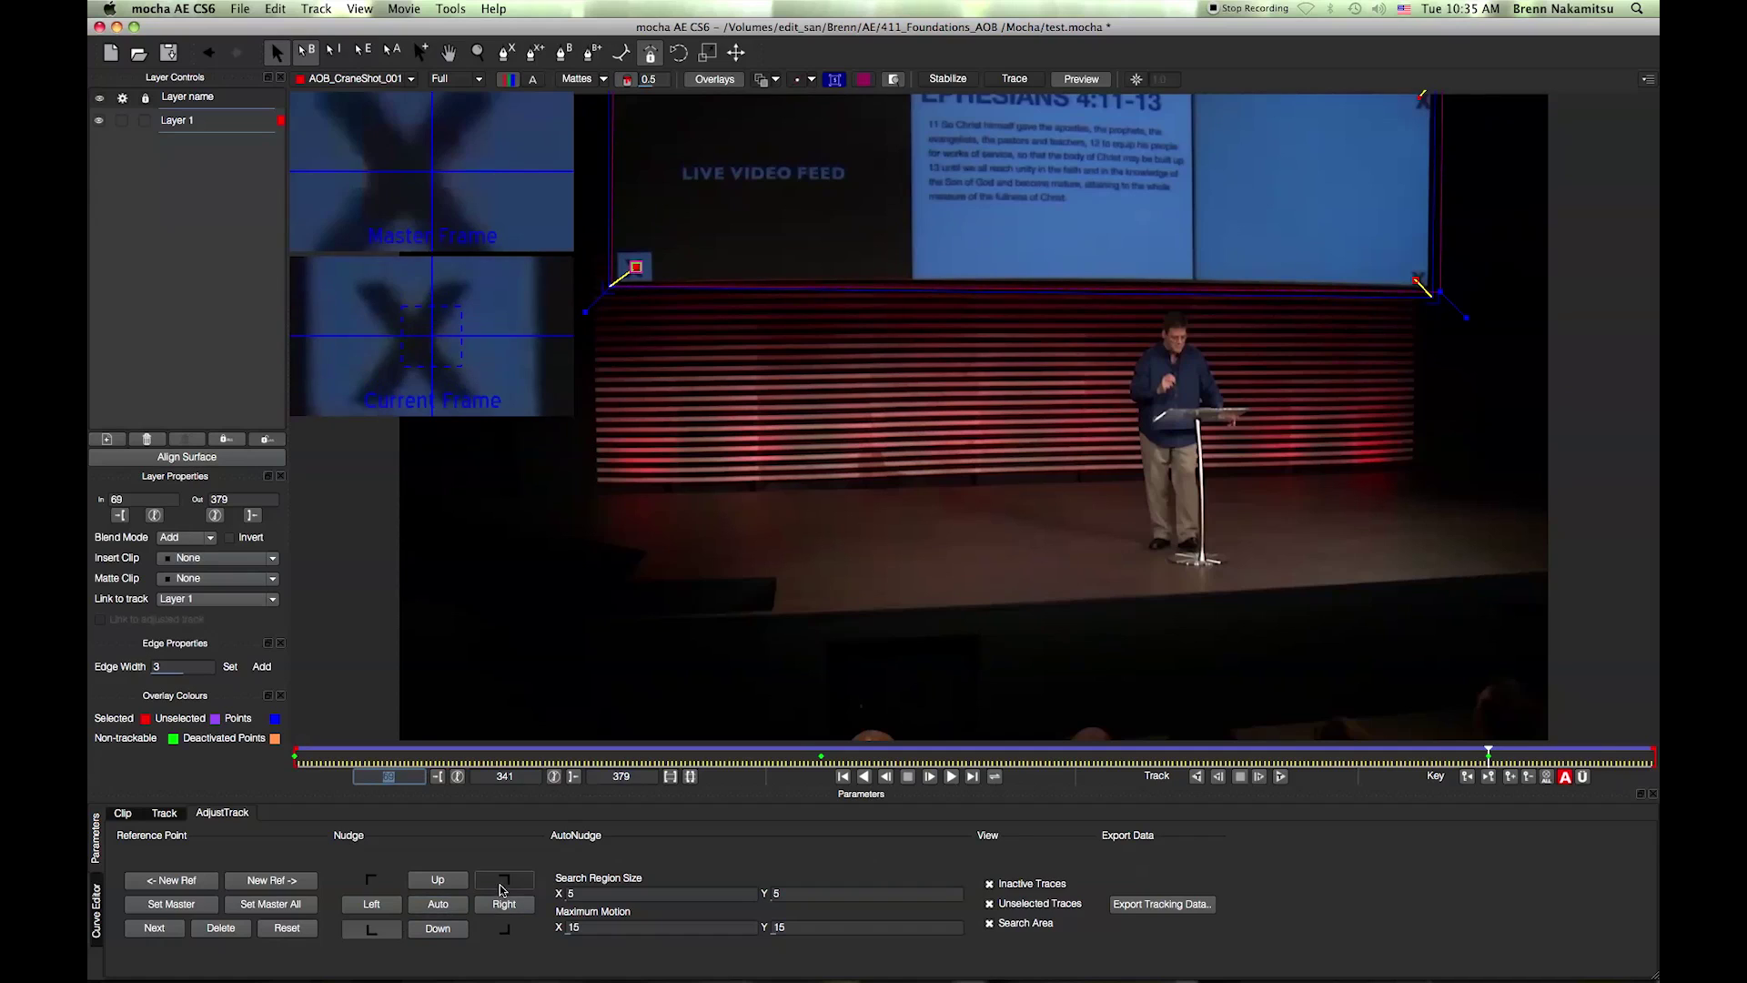
pyautogui.click(499, 883)
pyautogui.click(438, 904)
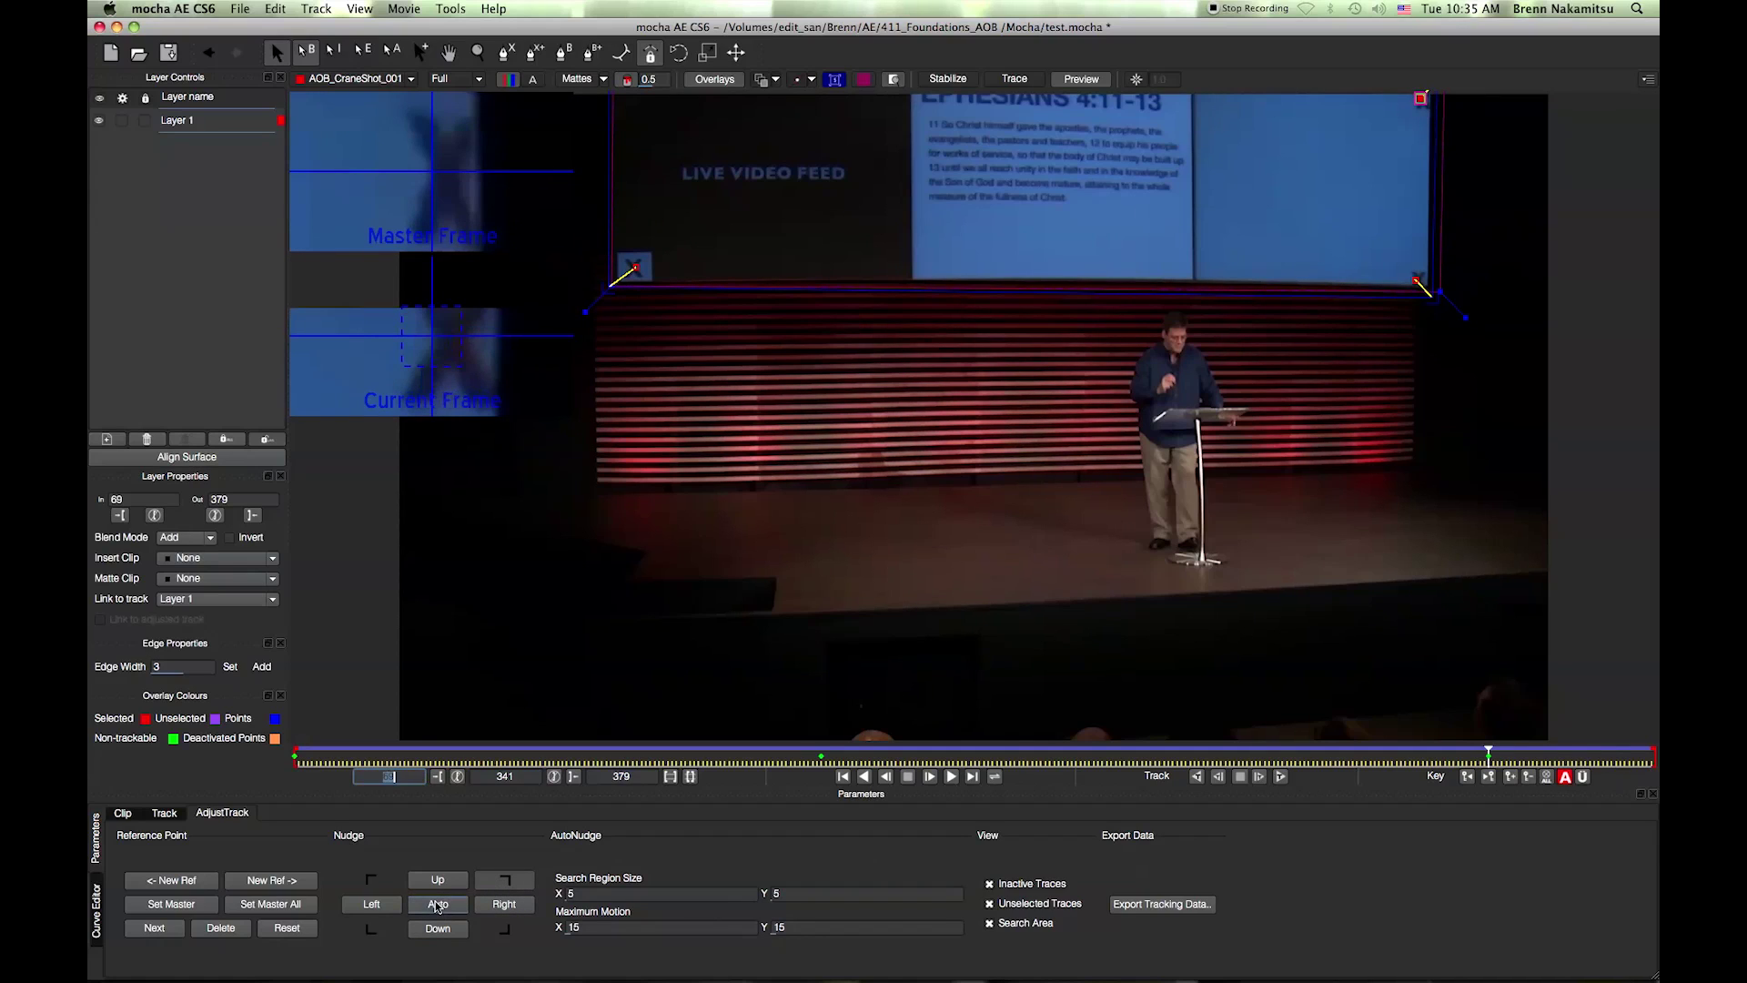
pyautogui.click(372, 881)
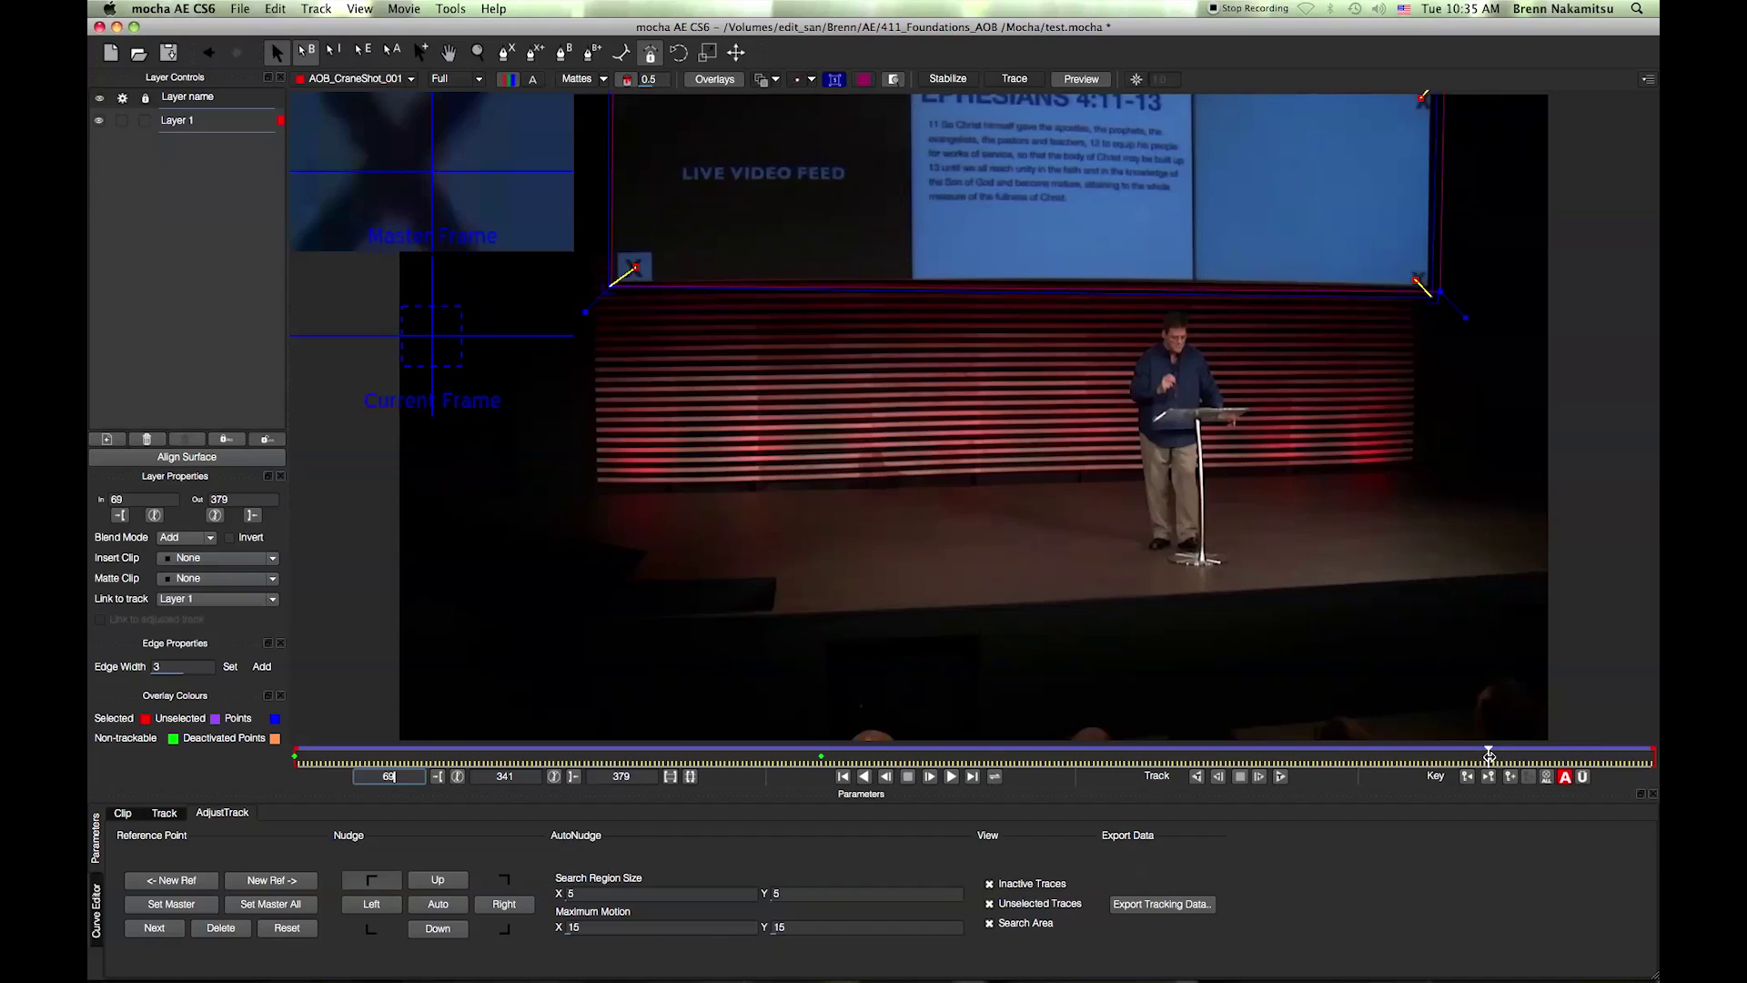
# At an earlier frame, auto-align the top-left and bottom-left corners on their X markers.
pyautogui.moveTo(1489, 756); pyautogui.dragTo(1239, 756)
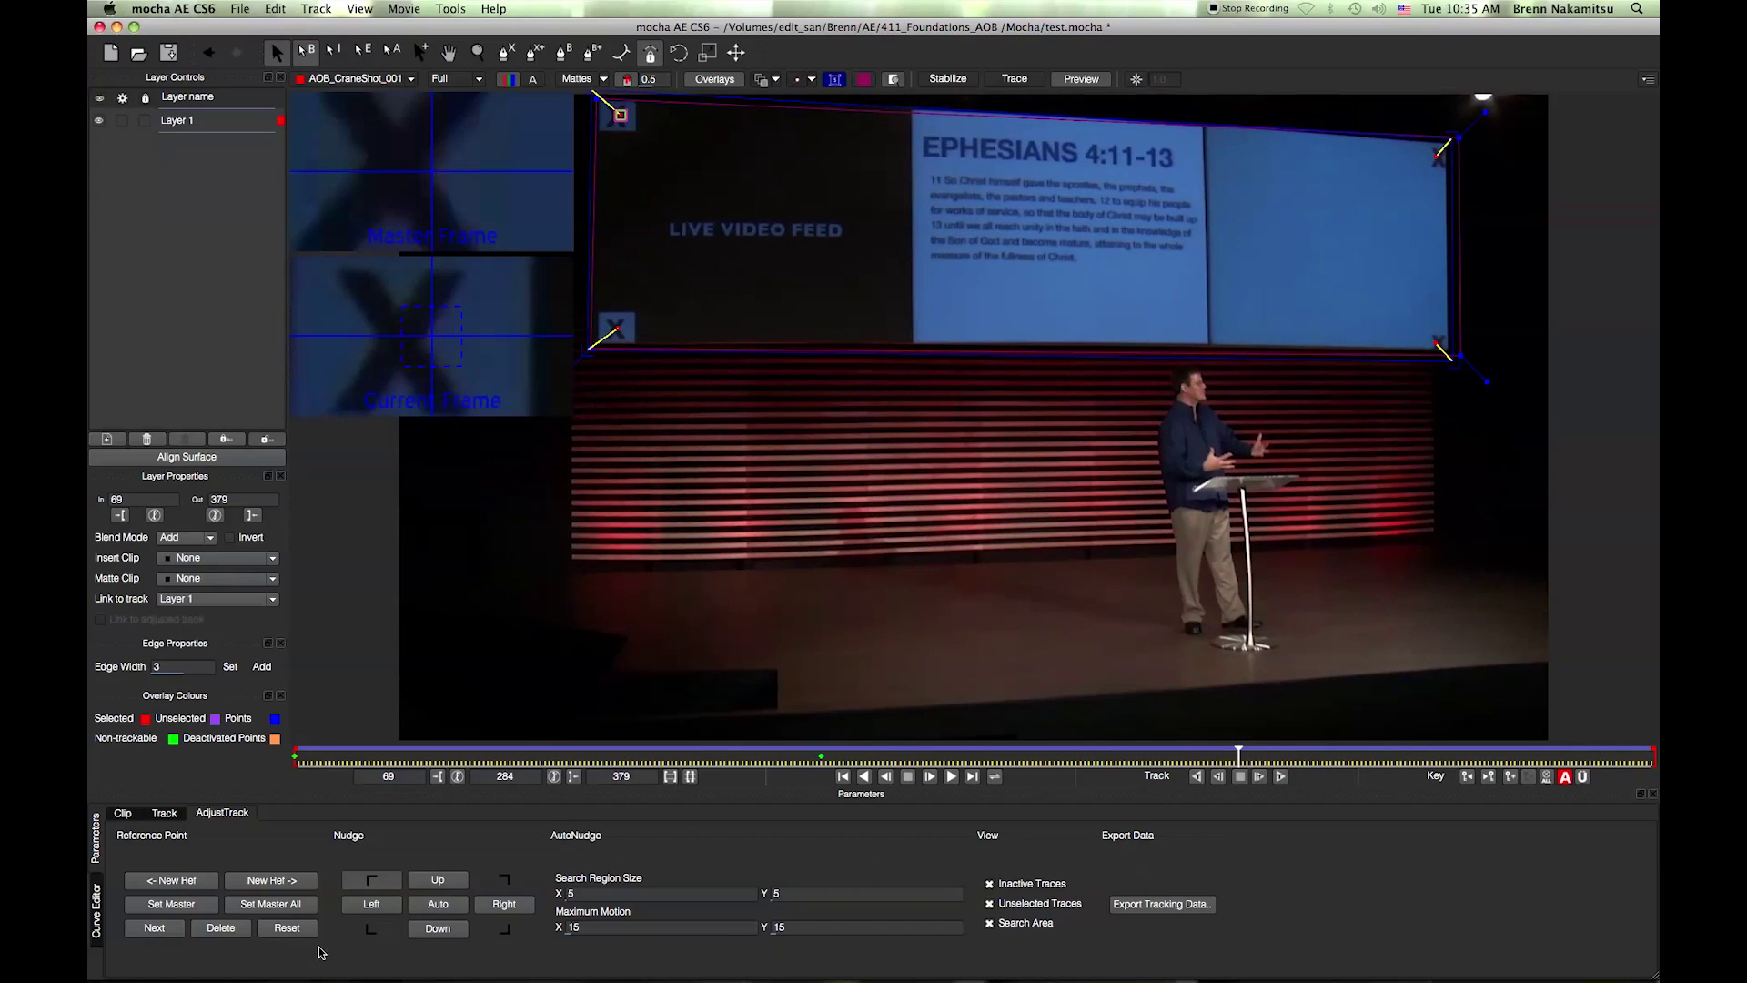
pyautogui.click(452, 908)
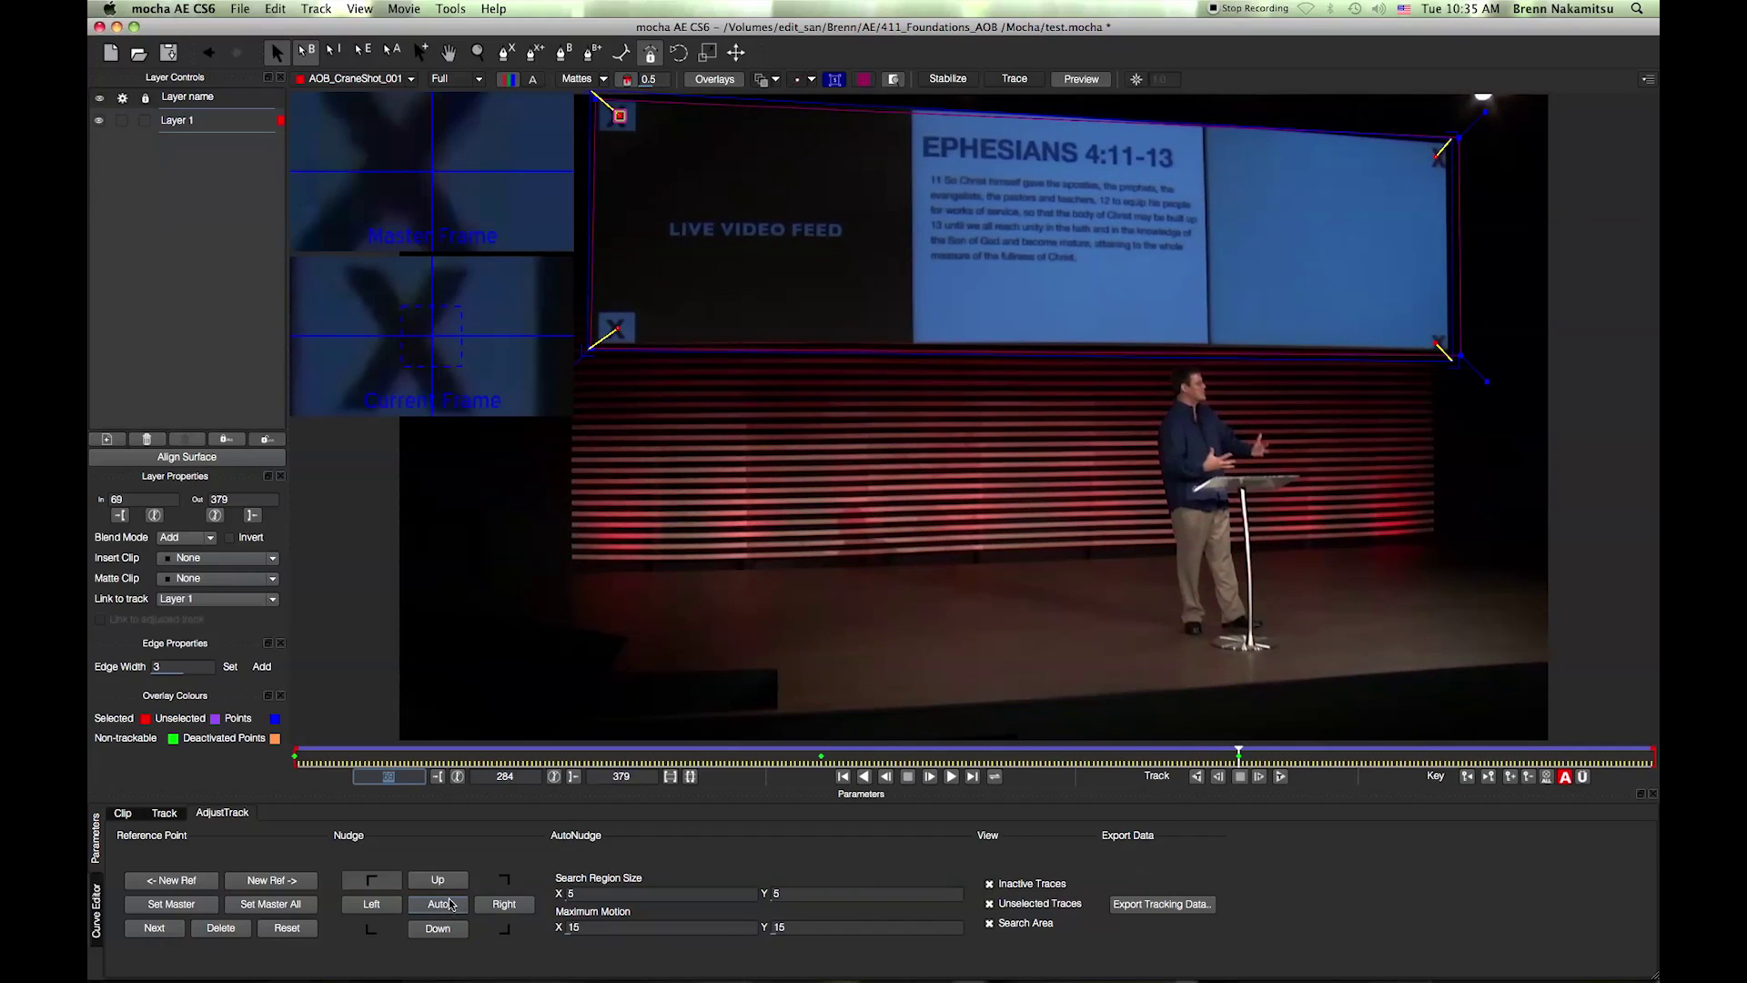
pyautogui.click(501, 879)
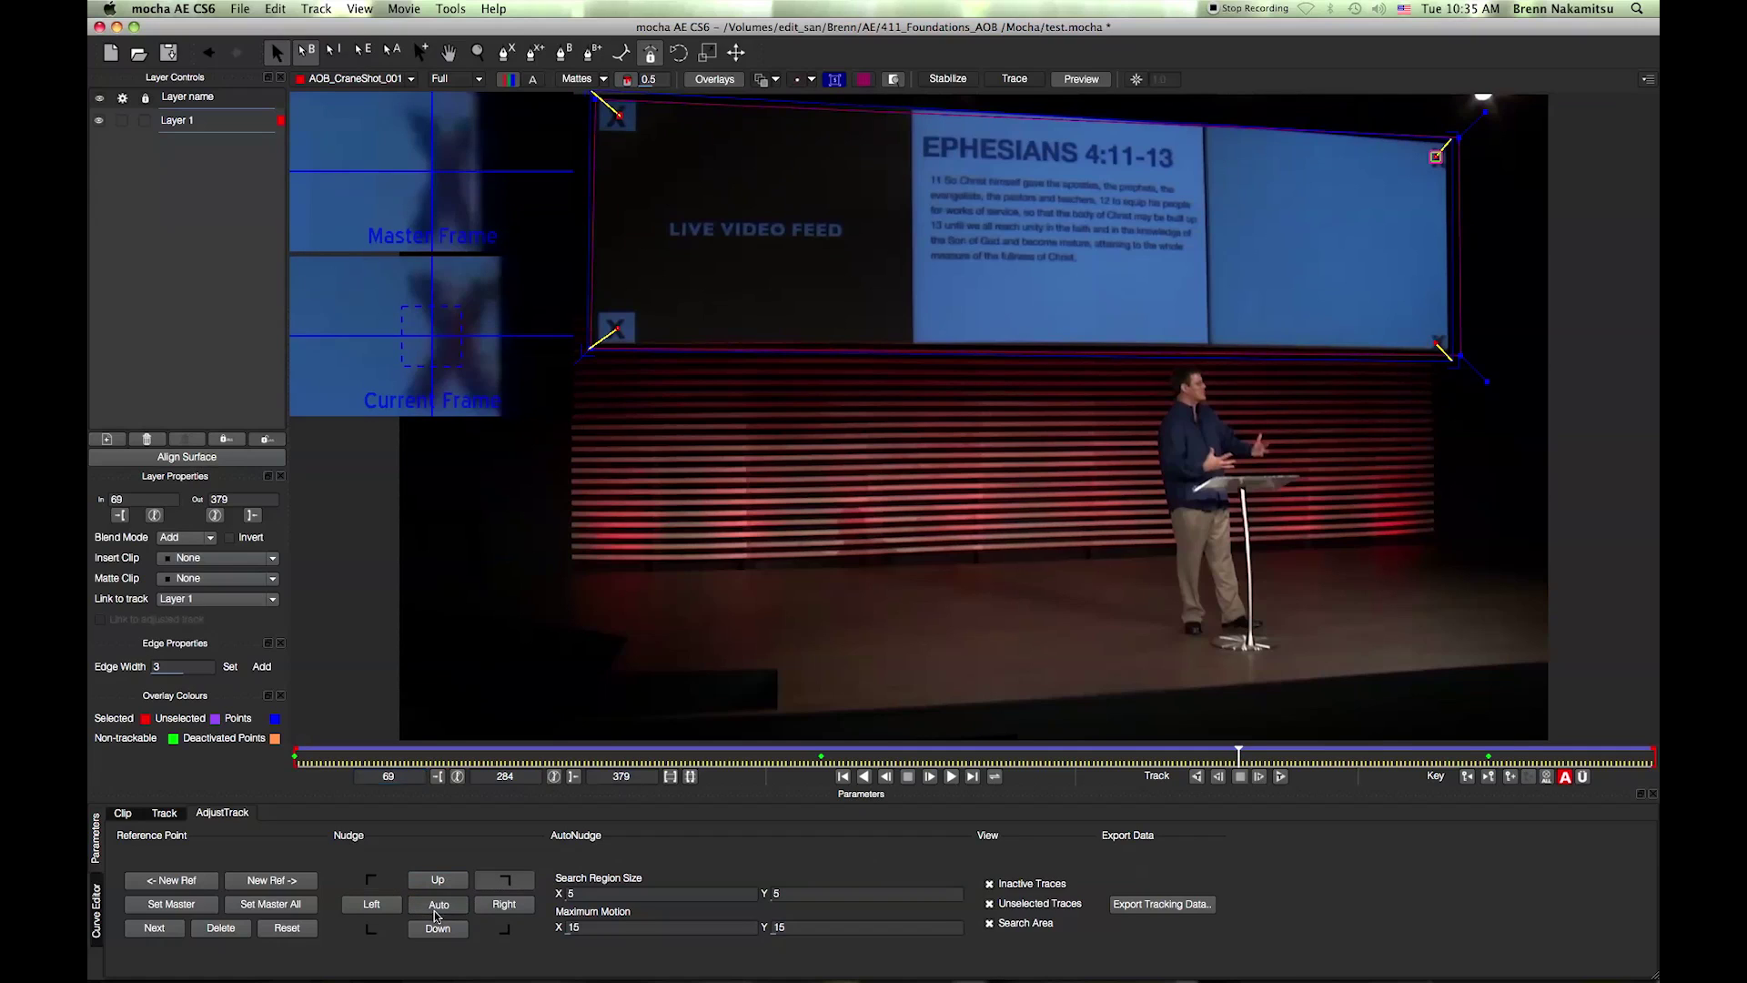
pyautogui.click(501, 930)
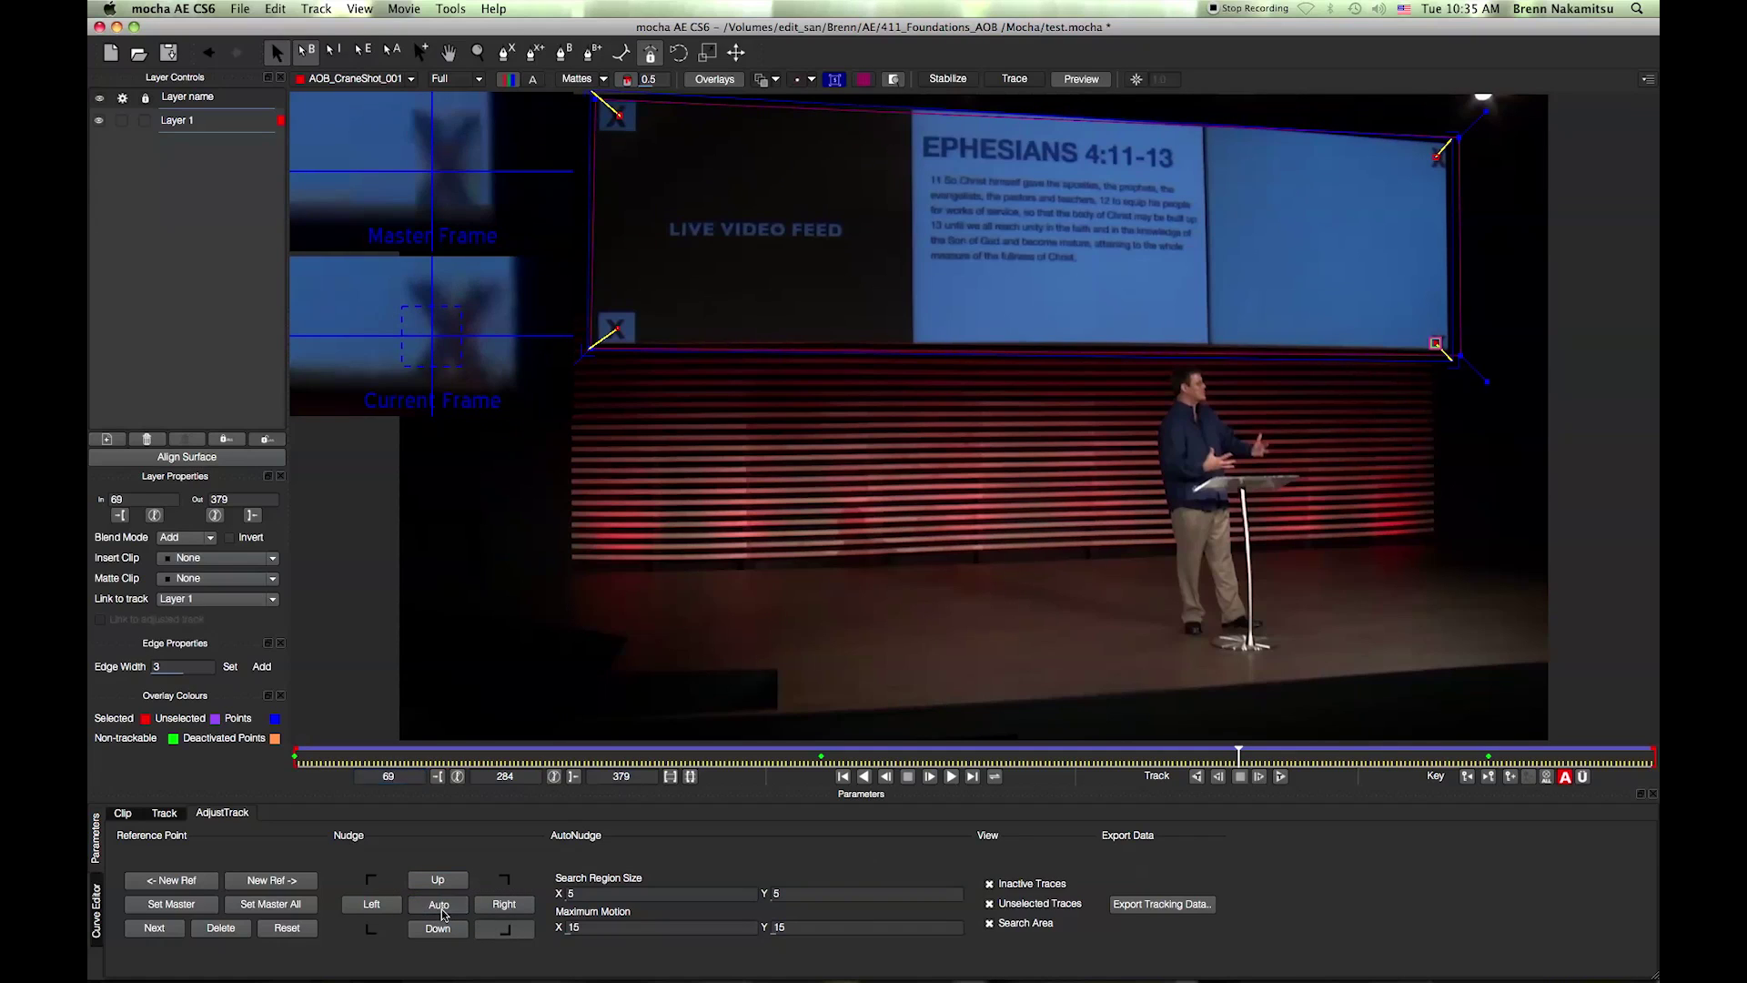
pyautogui.click(374, 930)
pyautogui.click(425, 912)
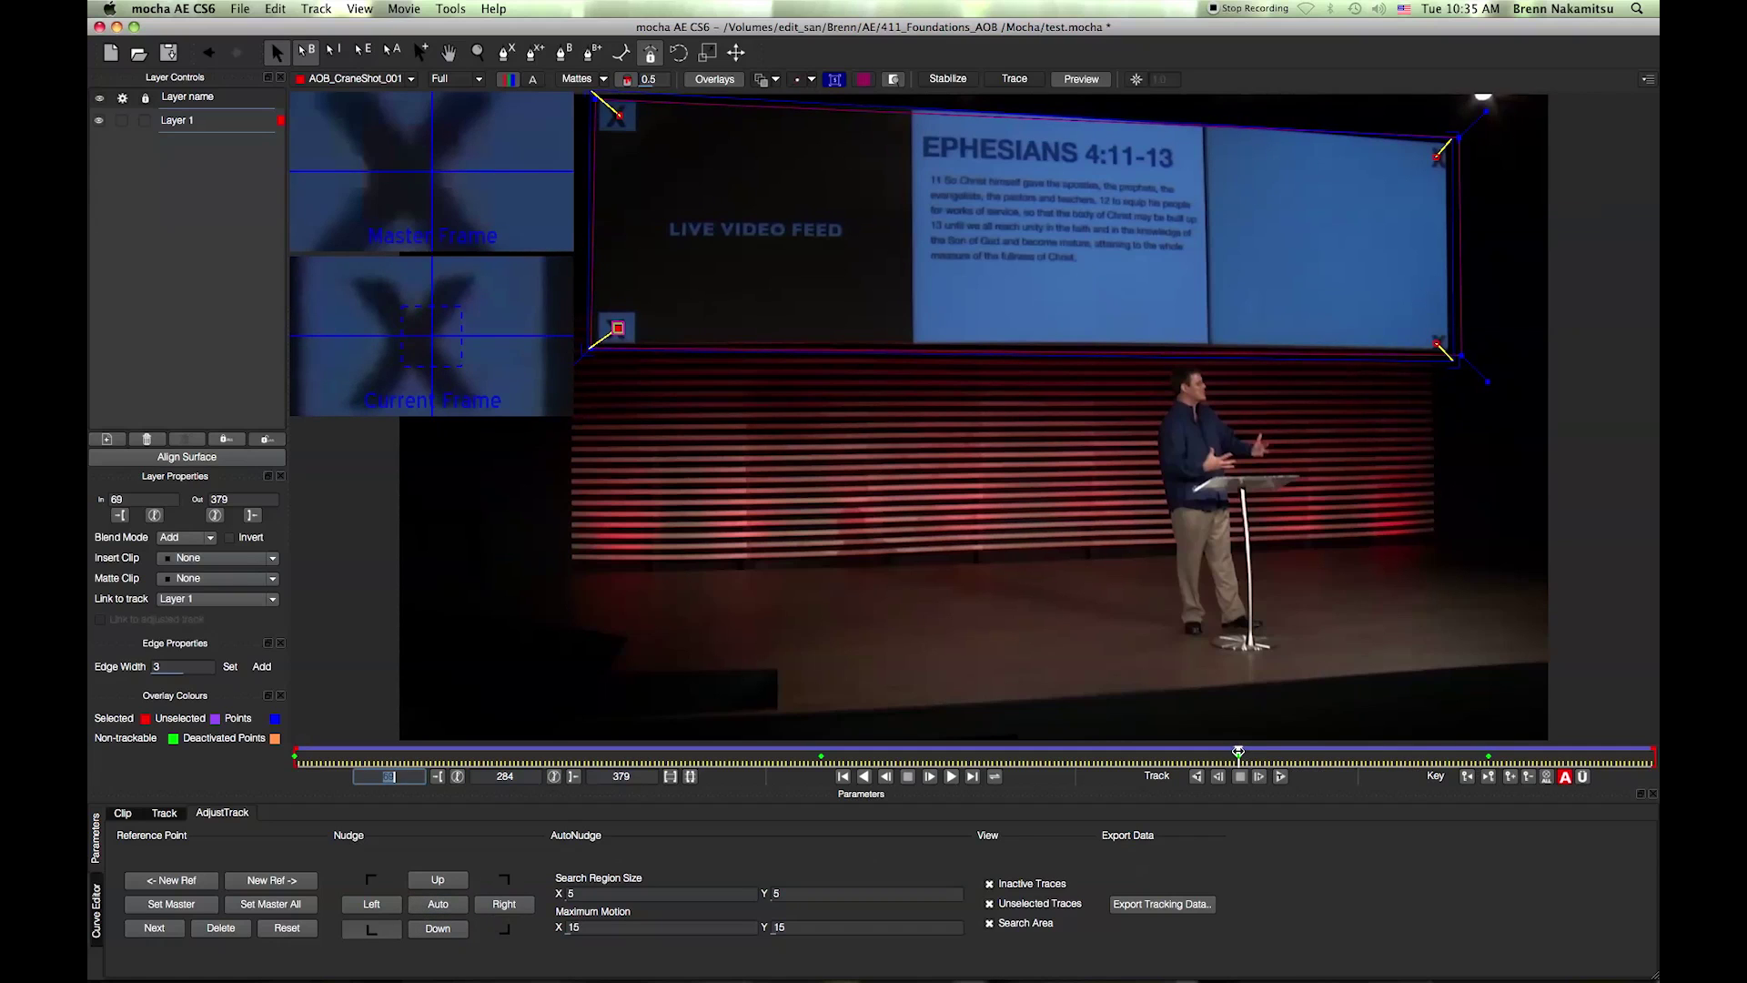
# Auto-align the corners at a later frame (379), then return to frame 69.
pyautogui.moveTo(1239, 752); pyautogui.dragTo(1657, 776)
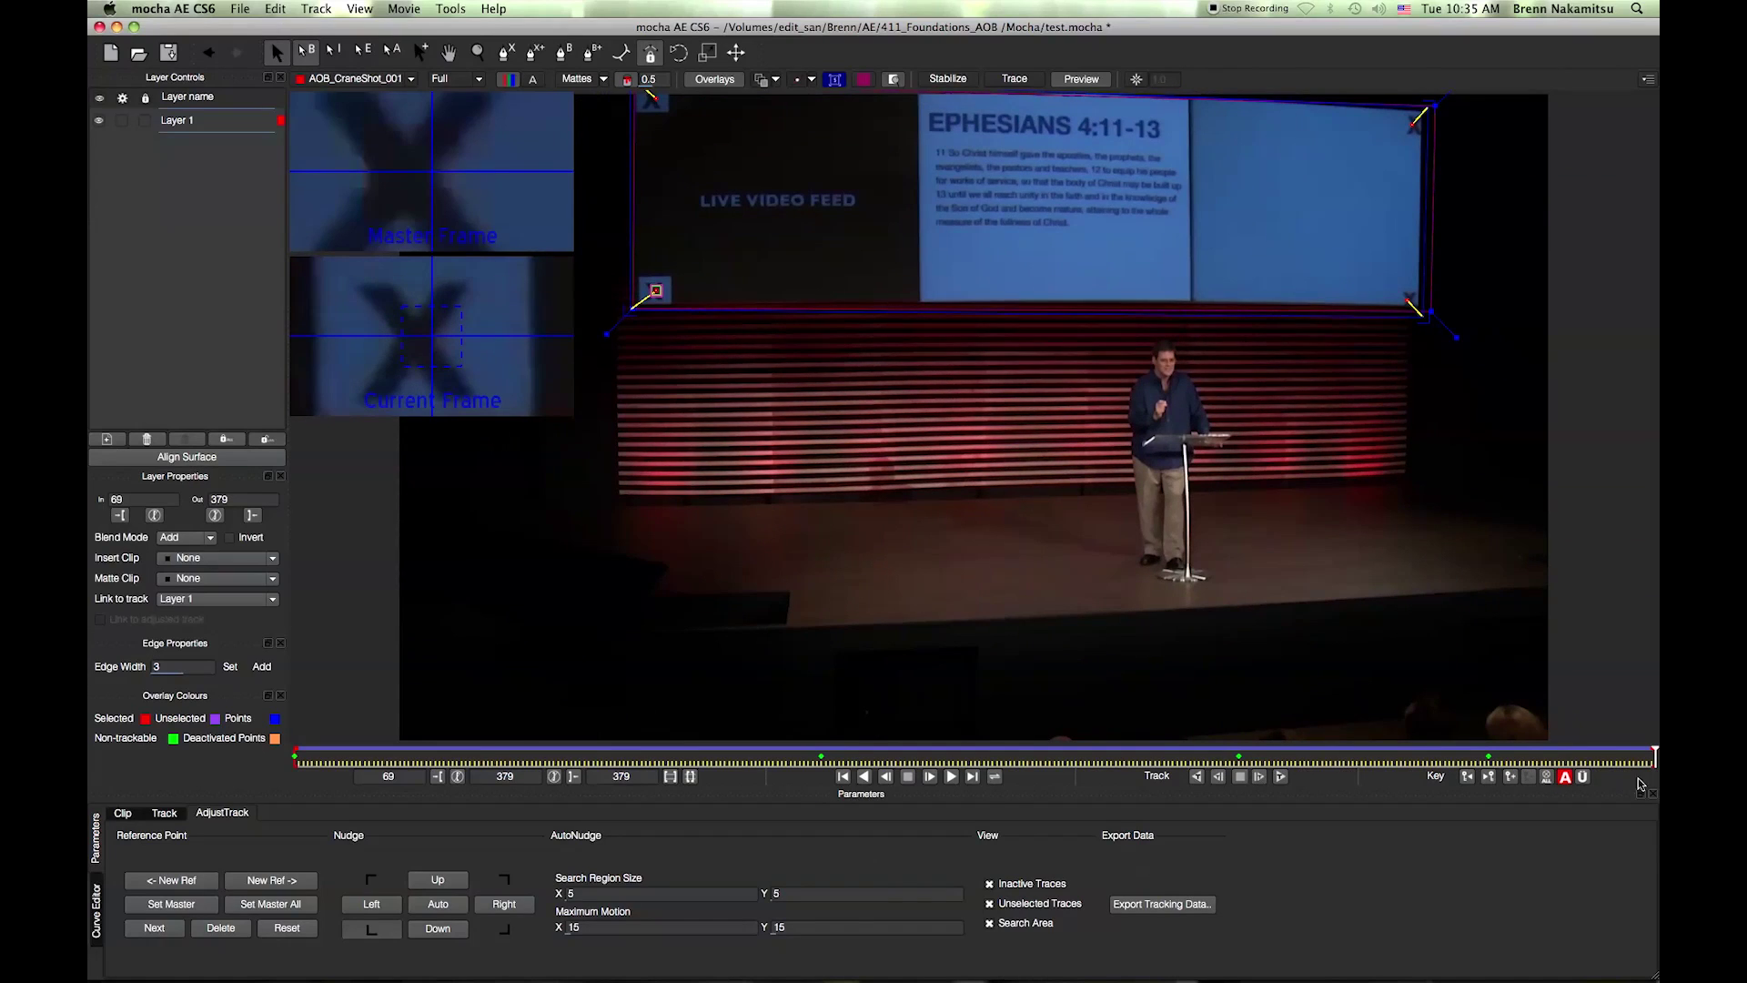
pyautogui.click(449, 912)
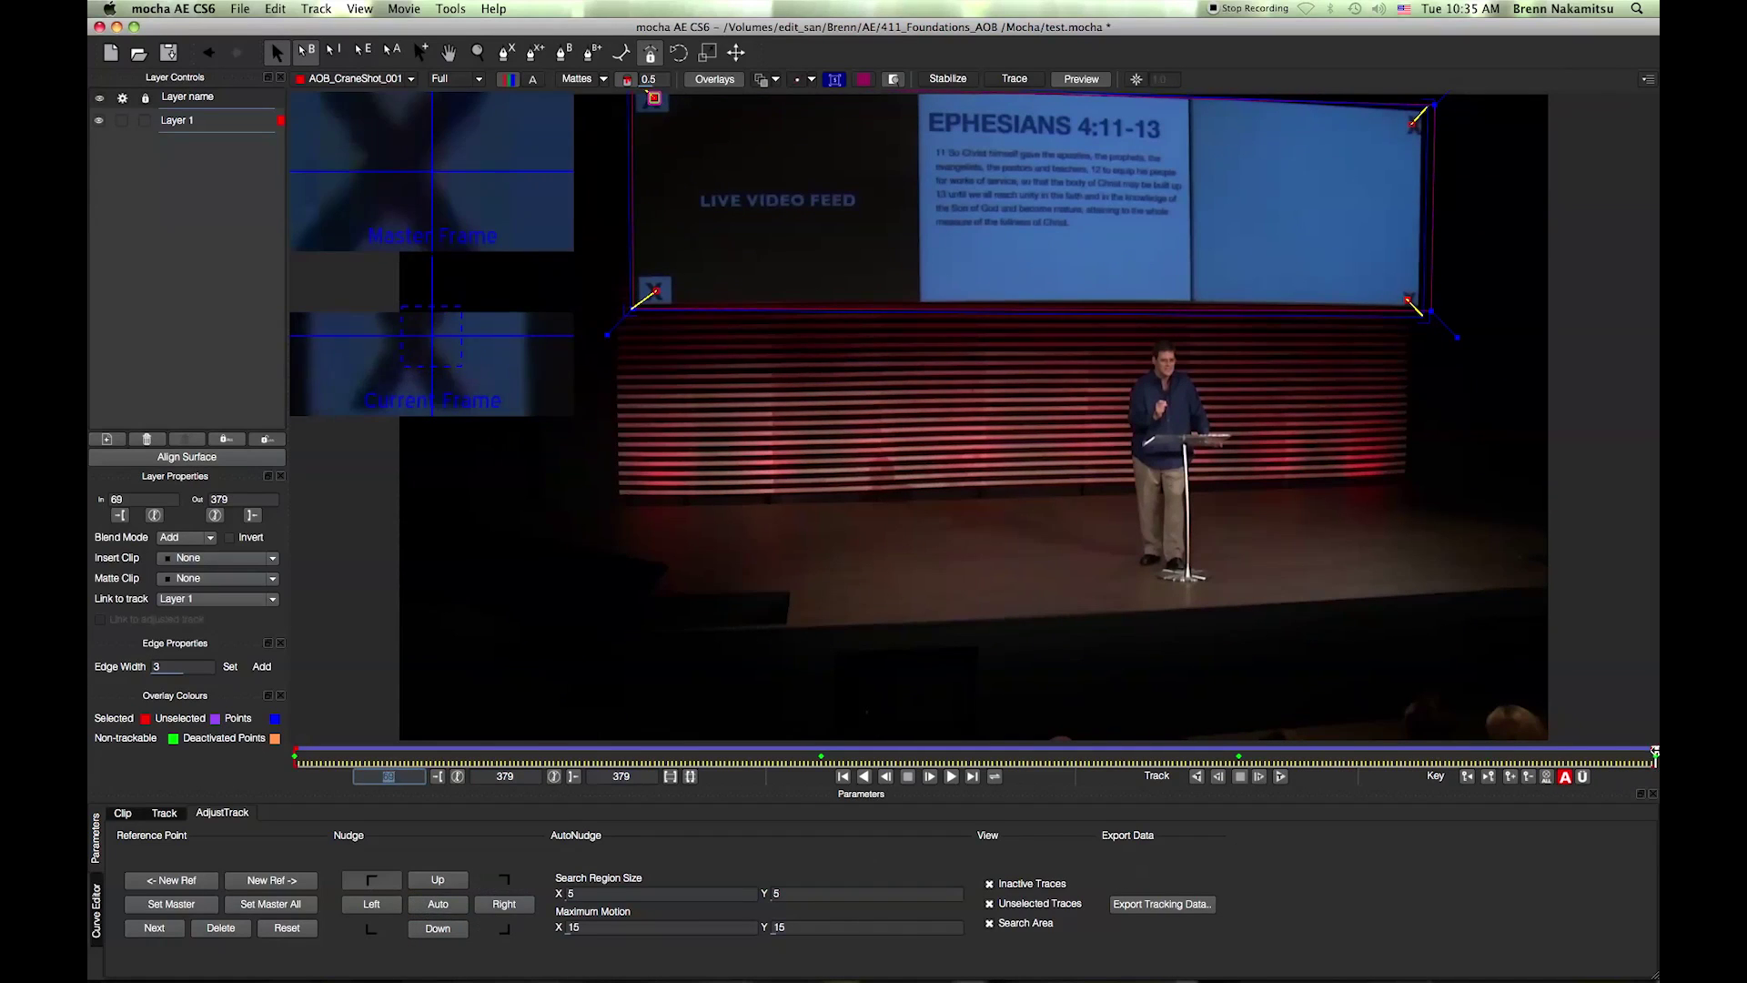
pyautogui.click(470, 753)
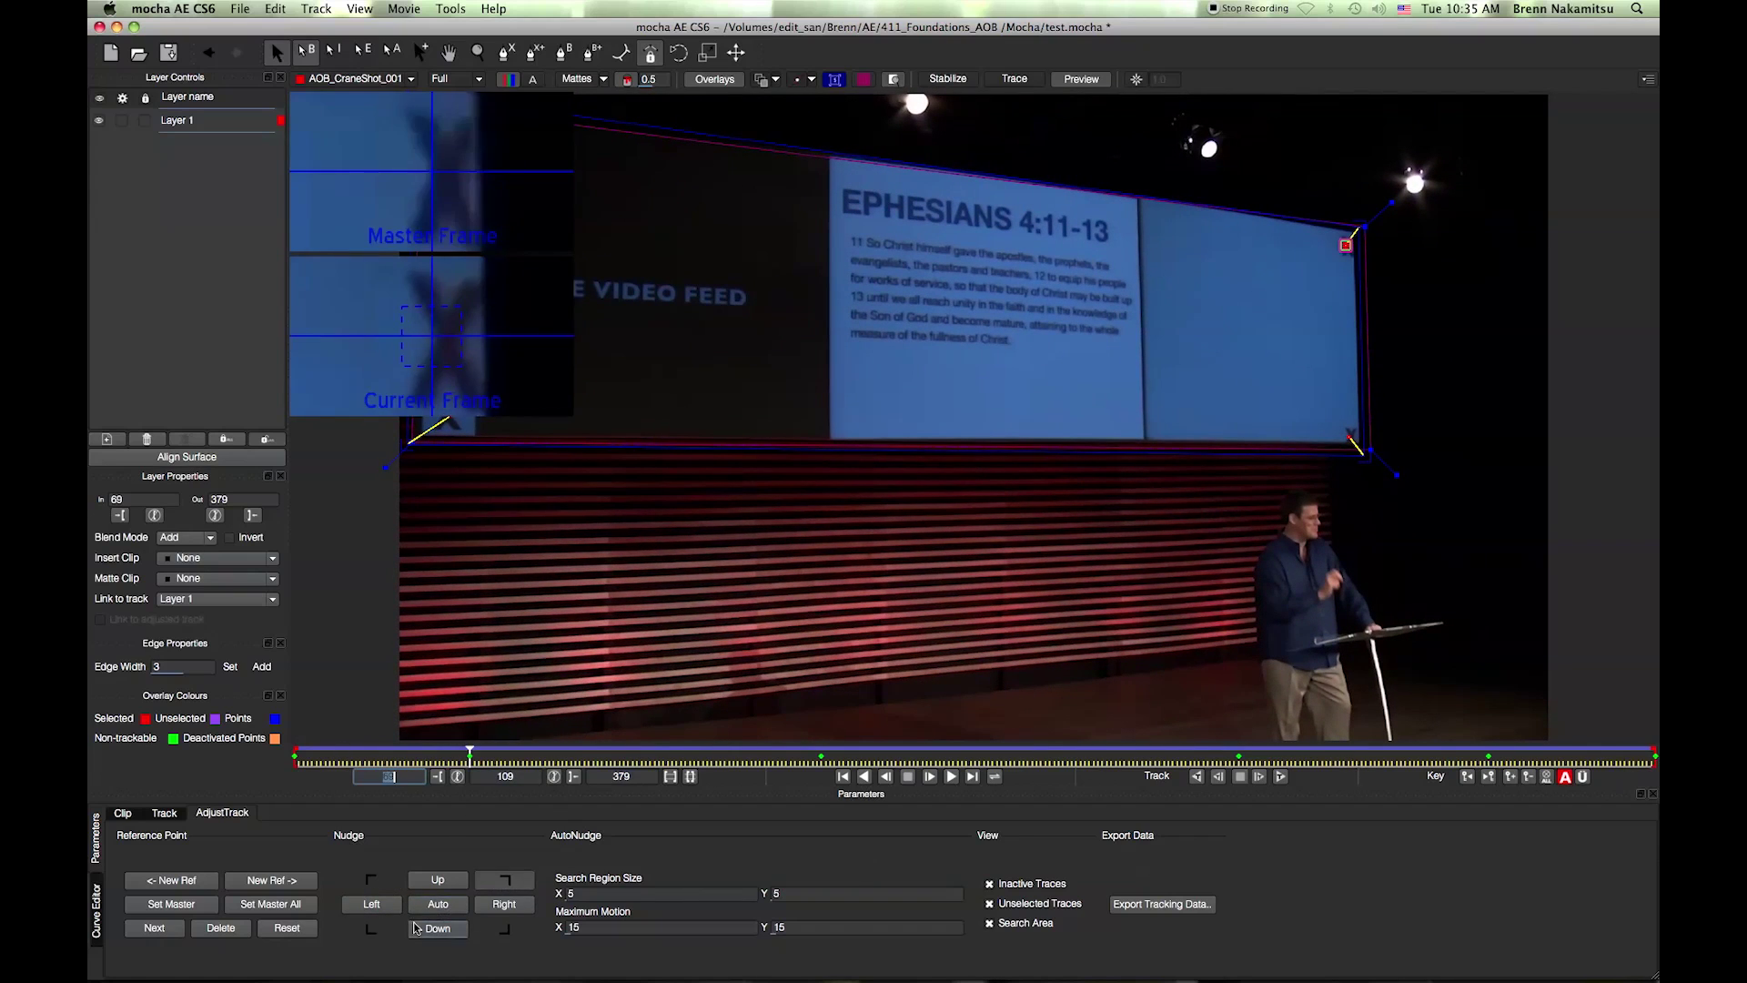
pyautogui.write('69')
pyautogui.press('Return')
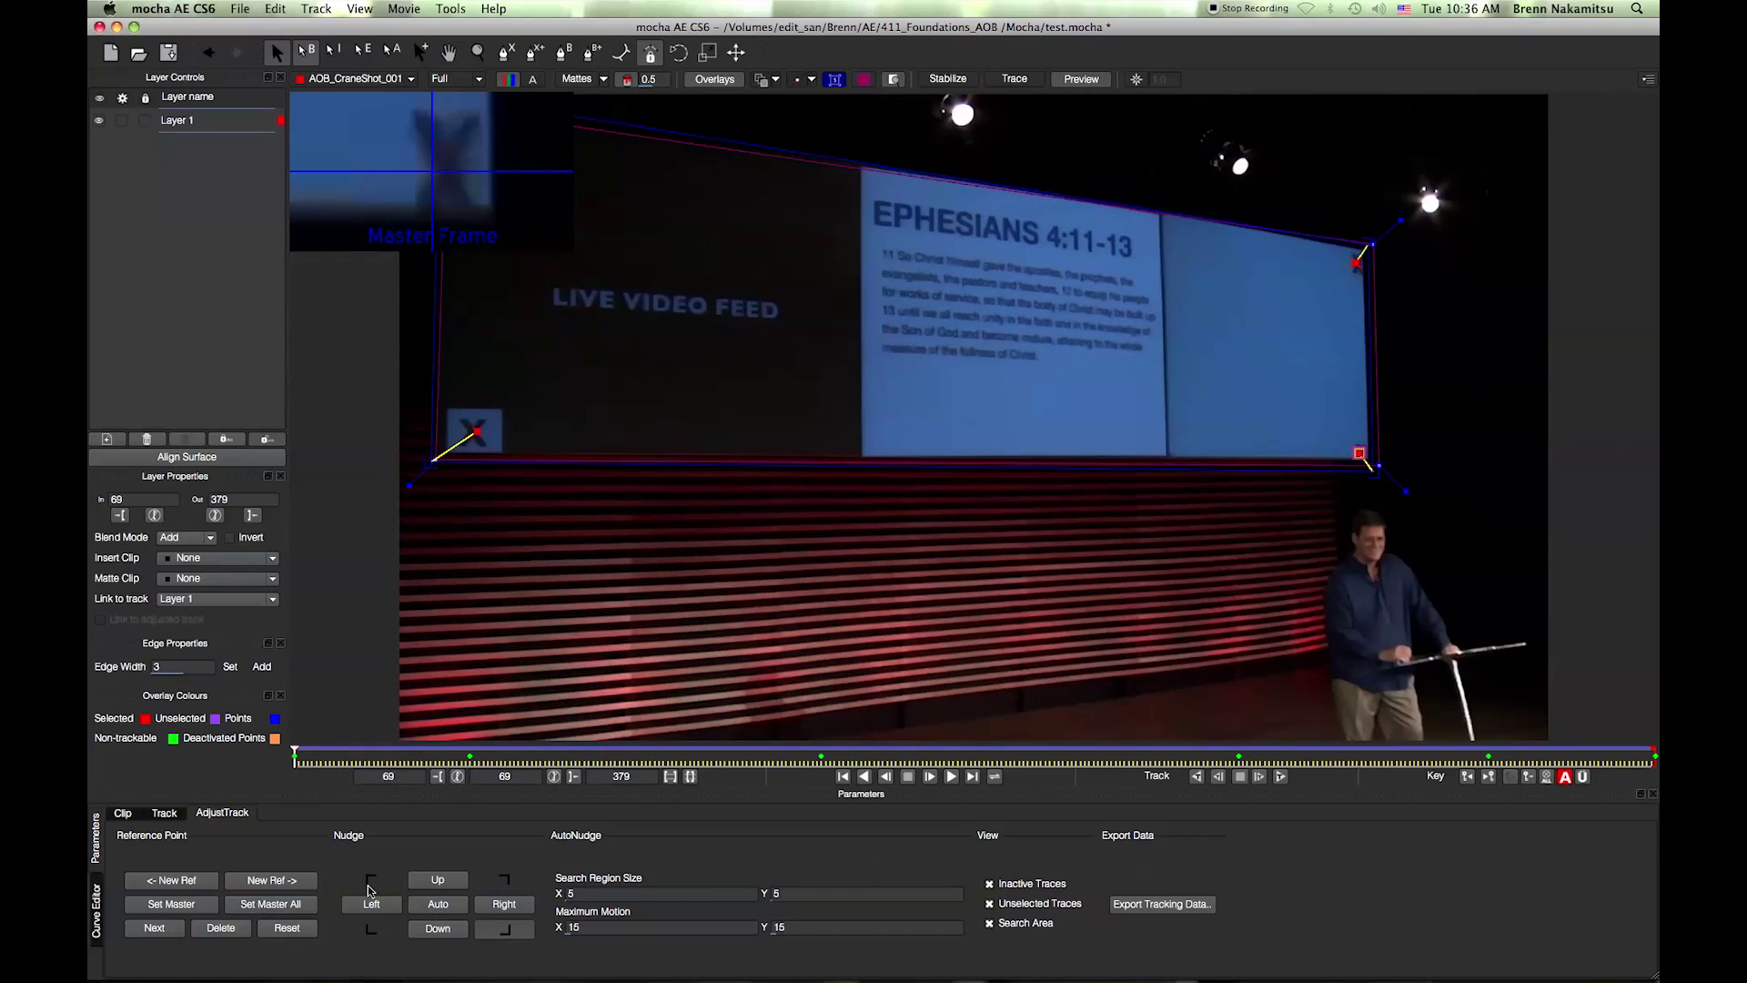
pyautogui.click(181, 121)
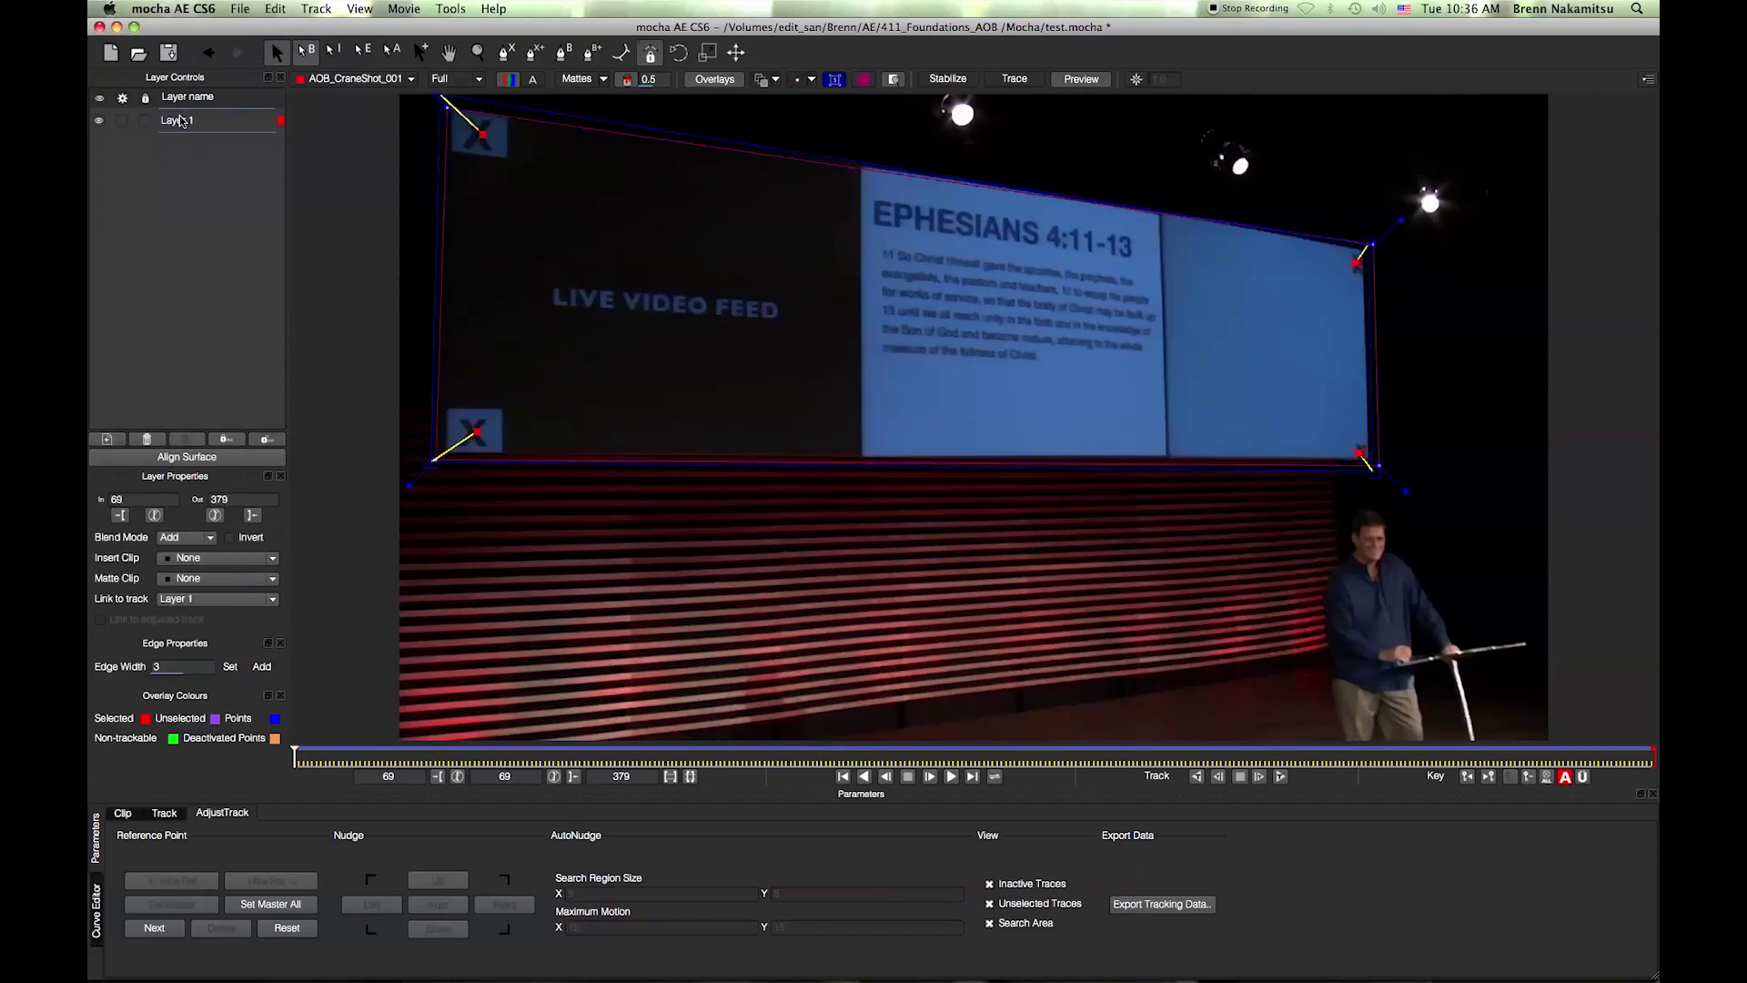
pyautogui.click(200, 557)
pyautogui.click(211, 620)
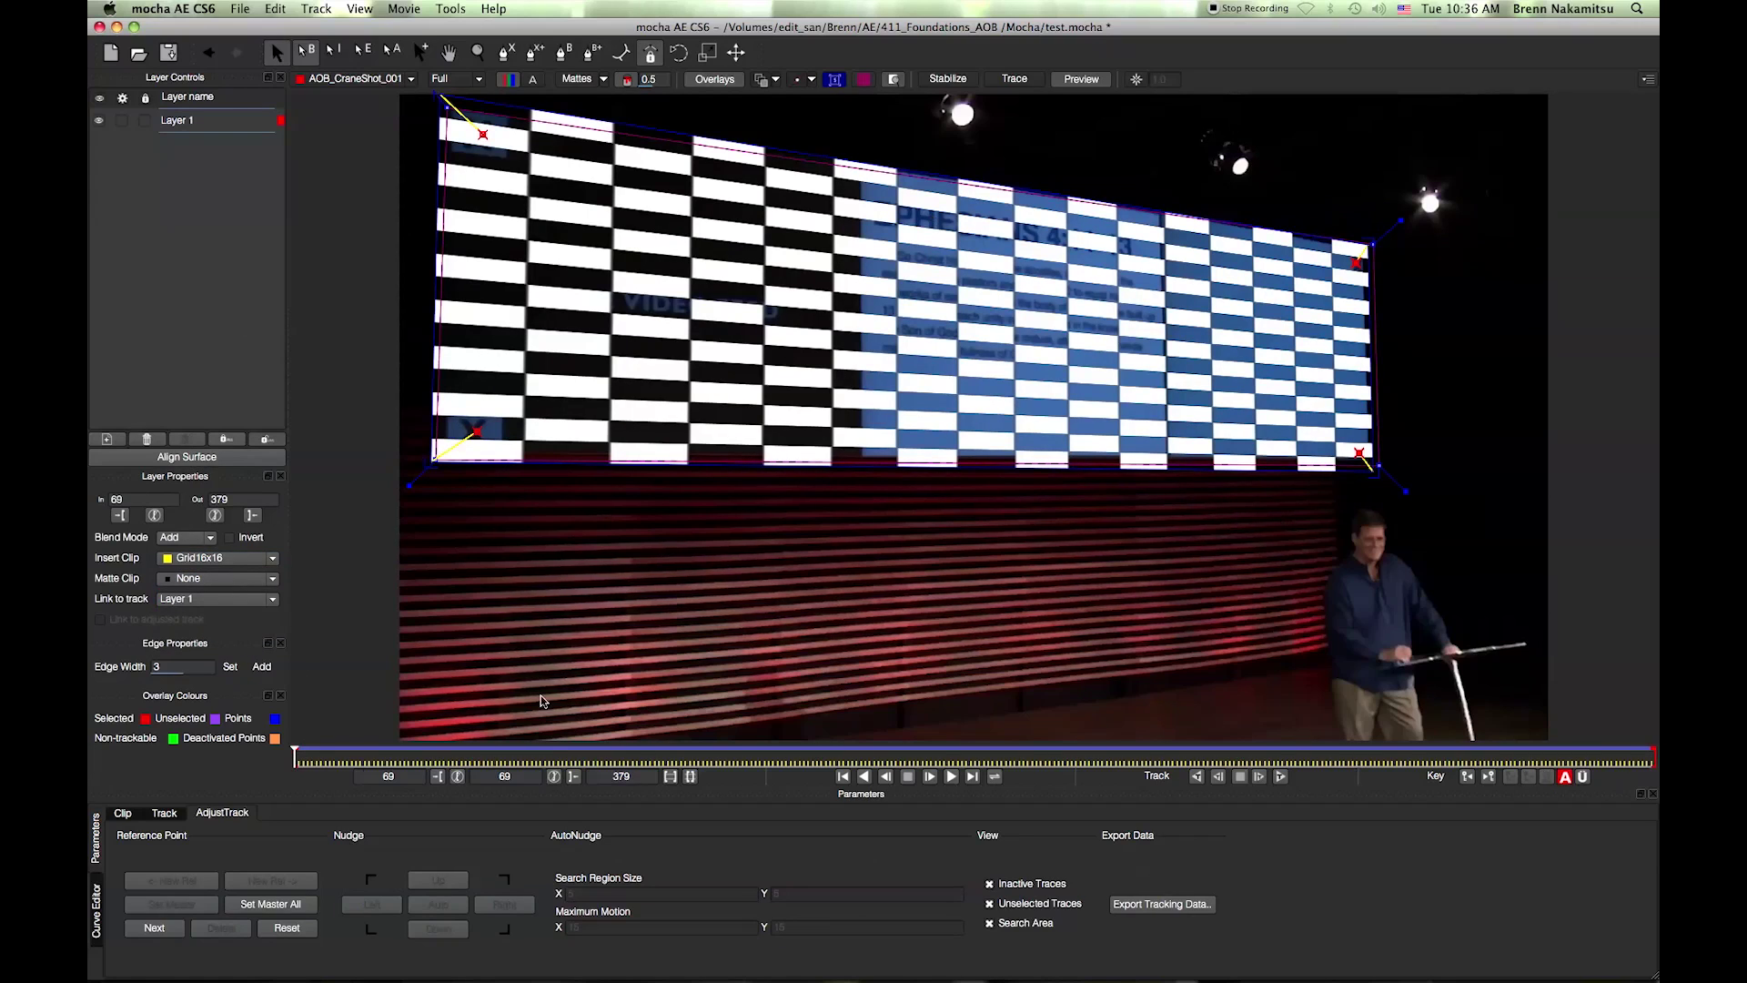
pyautogui.press('space')
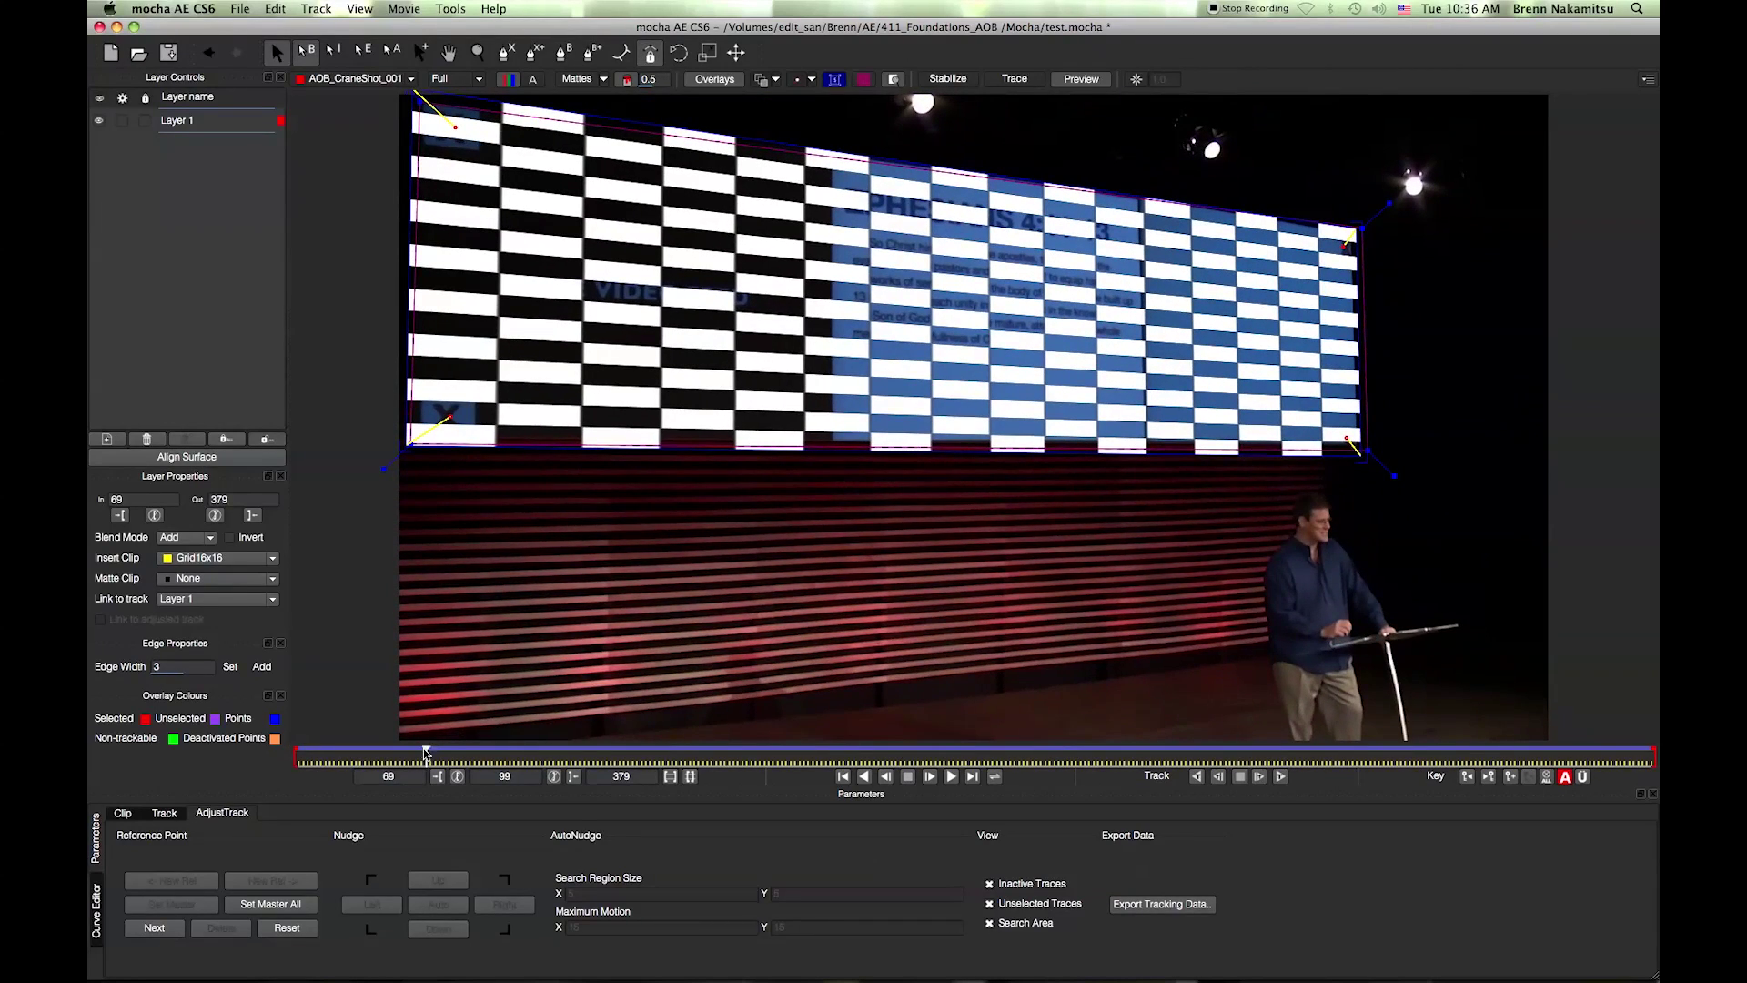
pyautogui.moveTo(425, 752); pyautogui.dragTo(296, 753)
pyautogui.click(218, 557)
pyautogui.click(200, 585)
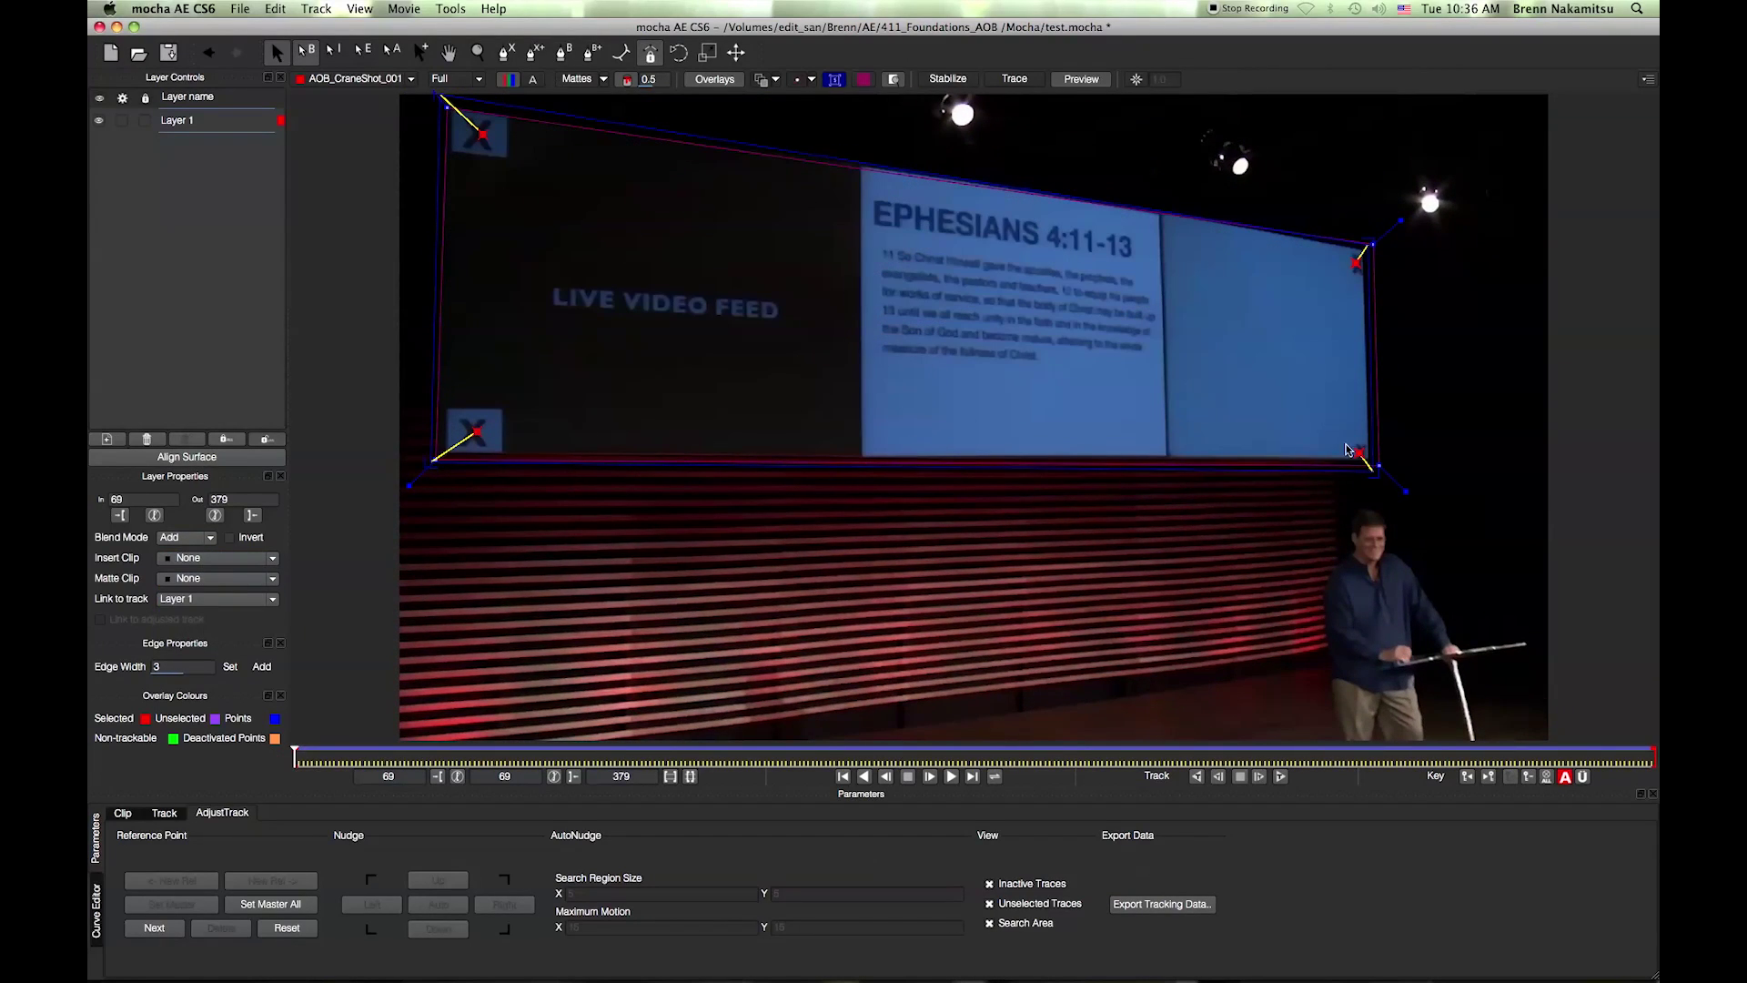
pyautogui.press('space')
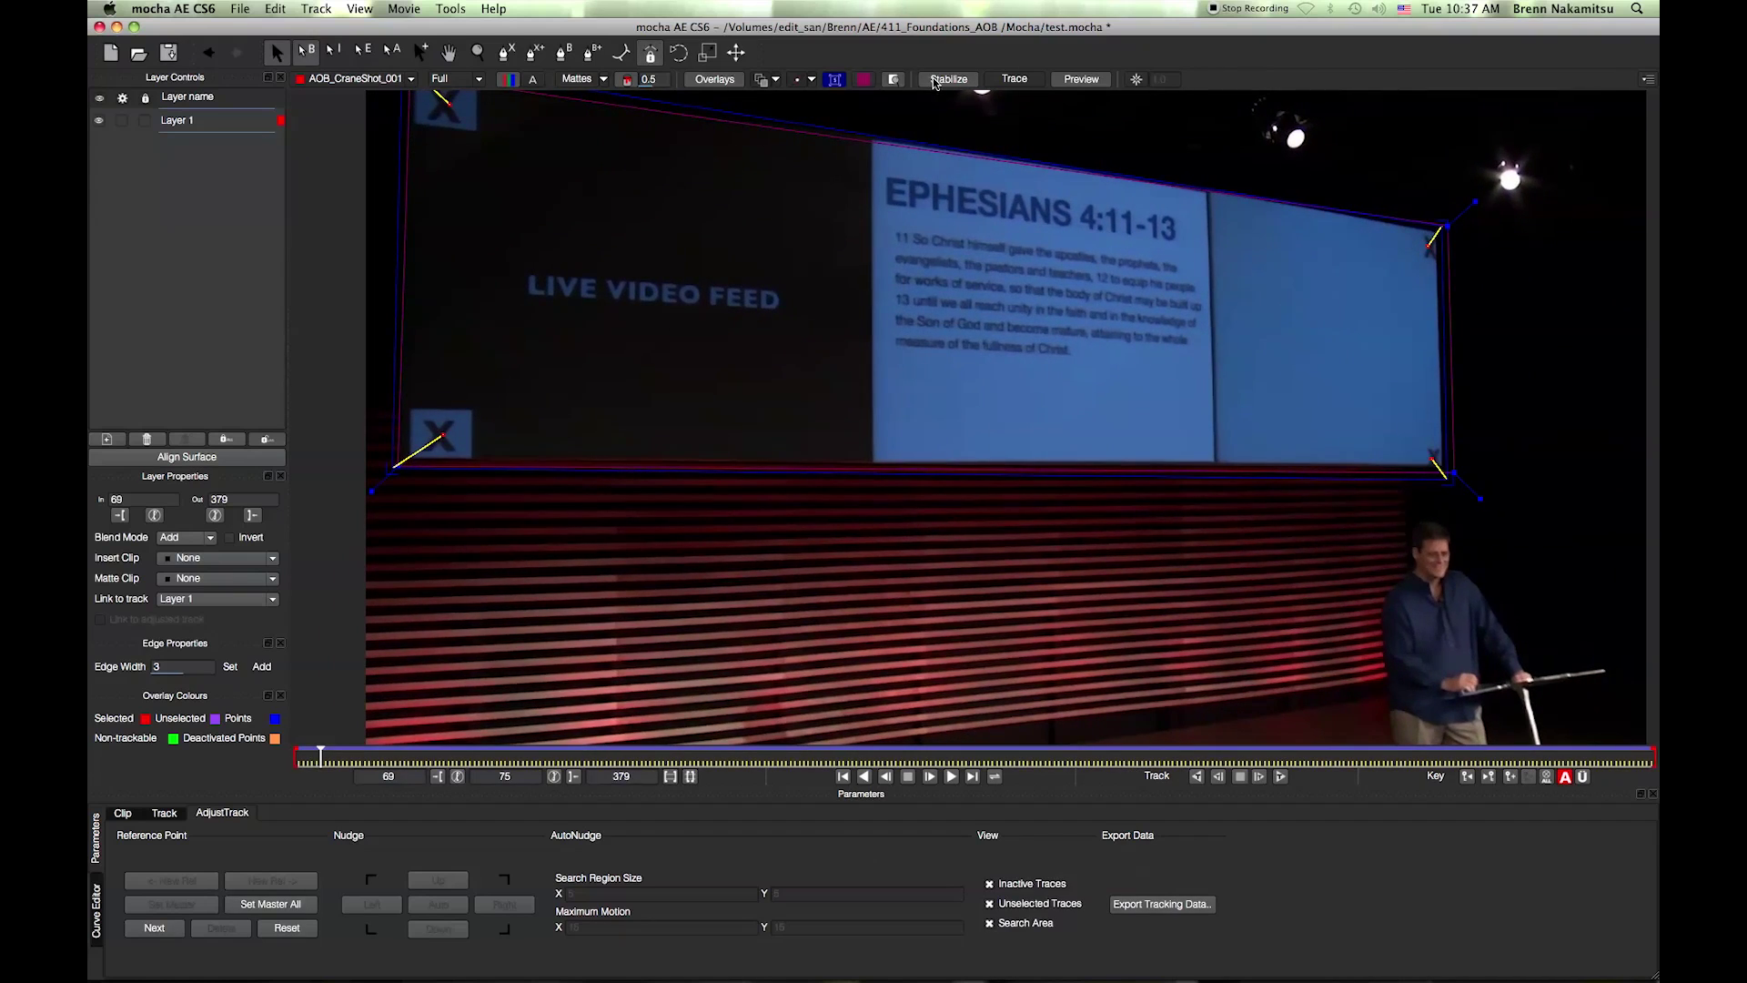
pyautogui.moveTo(317, 754); pyautogui.dragTo(218, 746)
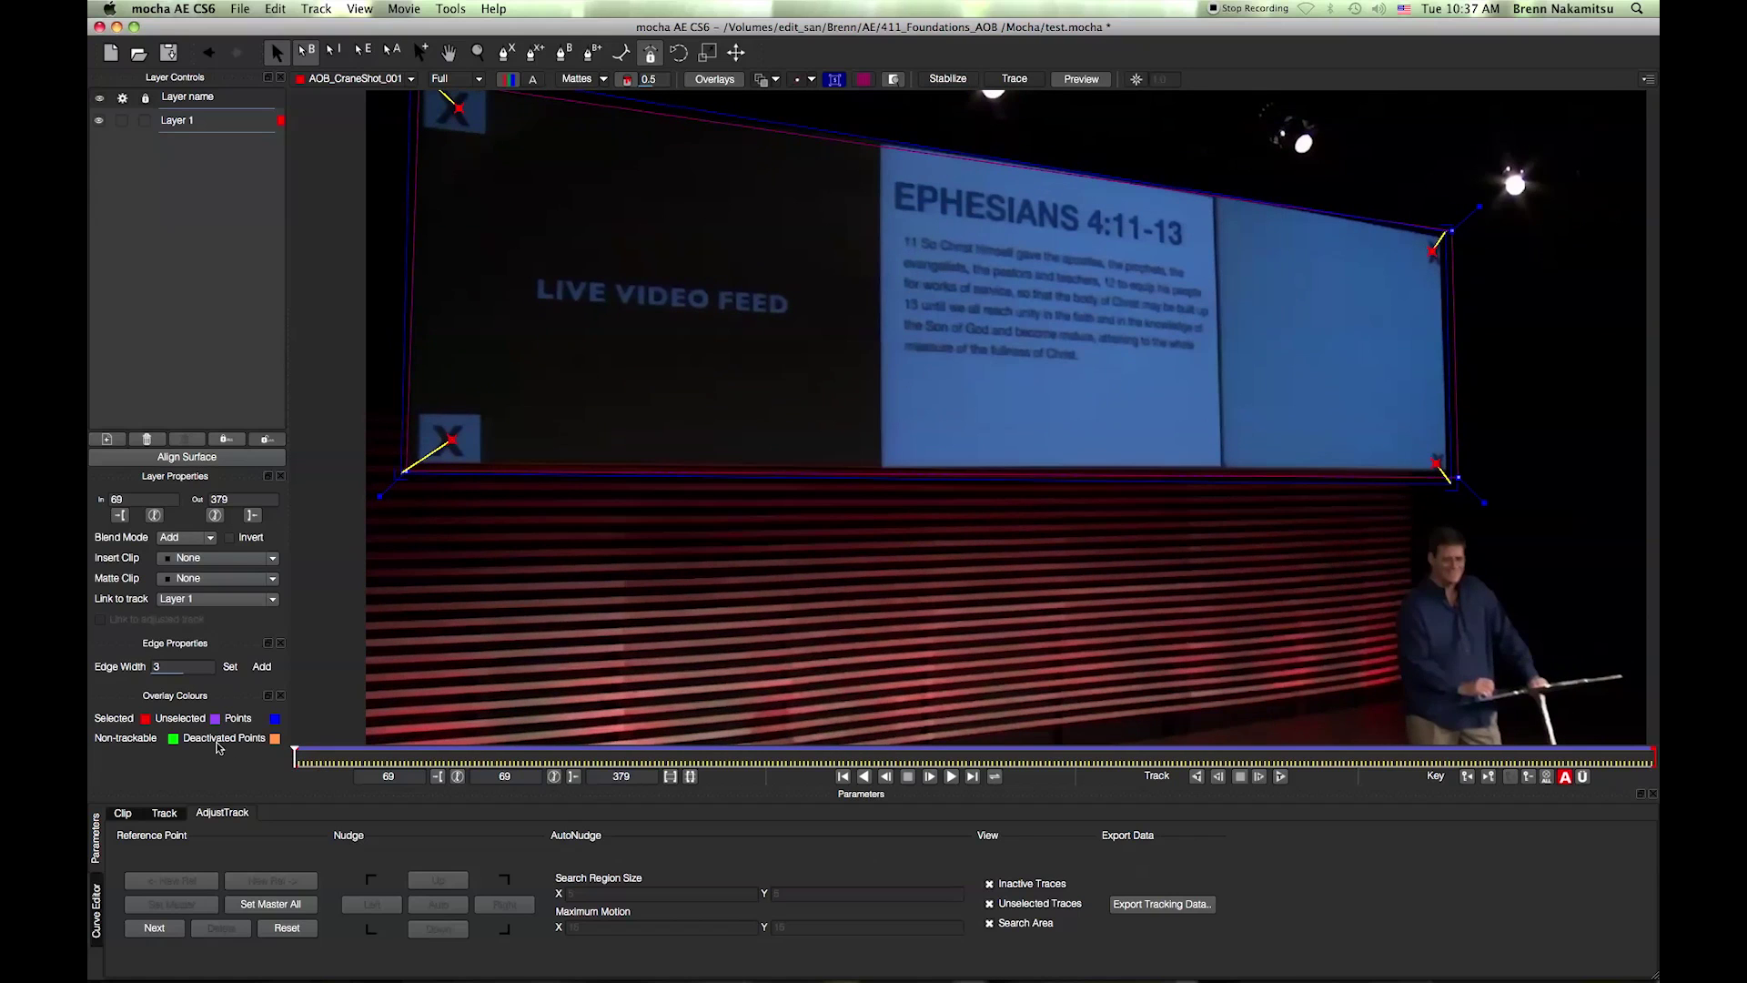
pyautogui.press('z')
pyautogui.moveTo(718, 468); pyautogui.dragTo(783, 510)
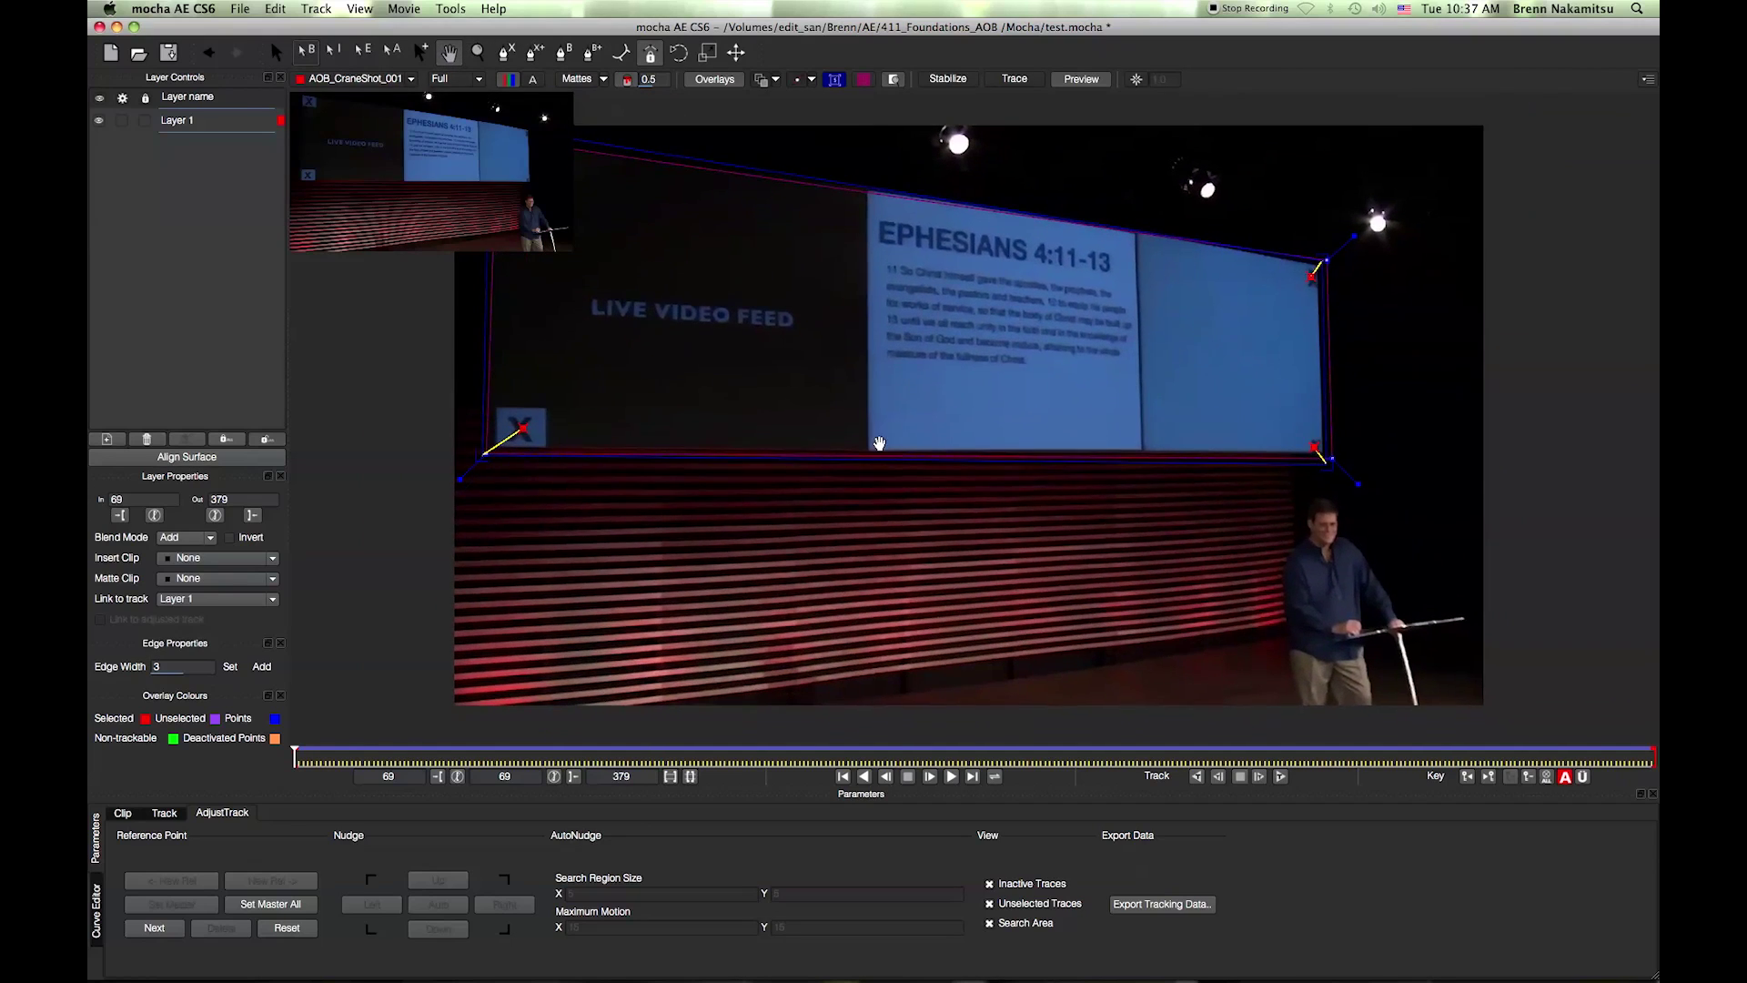
pyautogui.press('s')
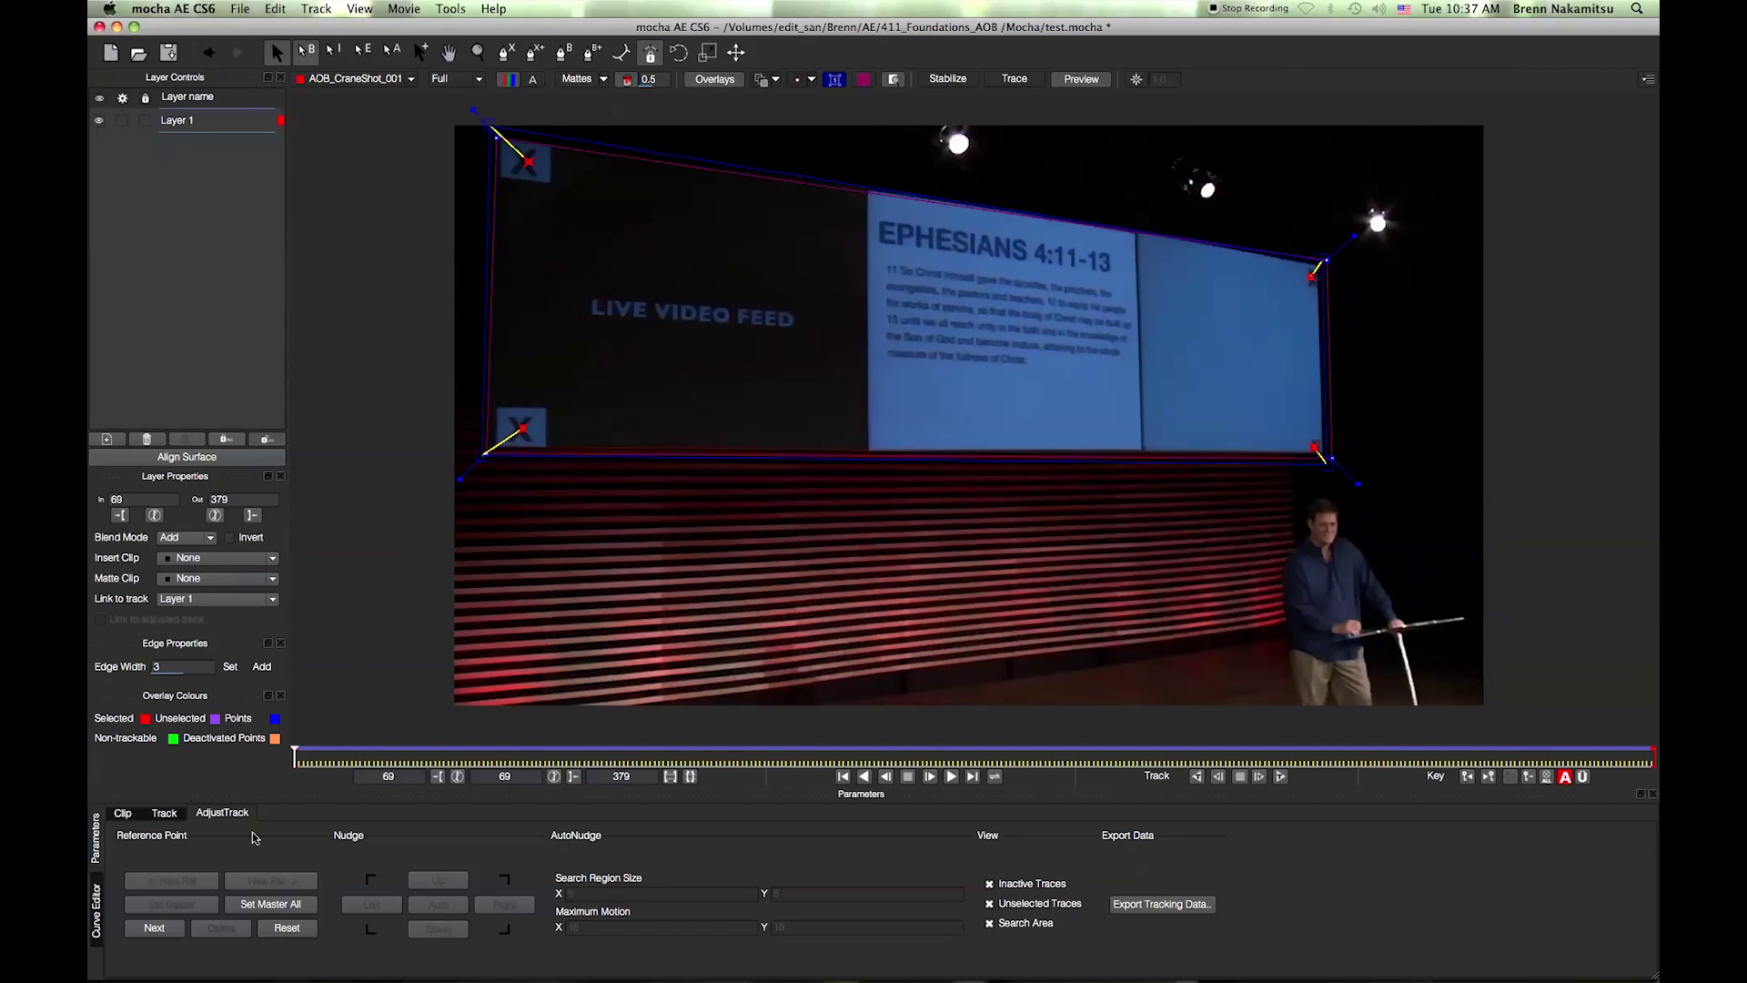
pyautogui.moveTo(293, 755); pyautogui.dragTo(1471, 728)
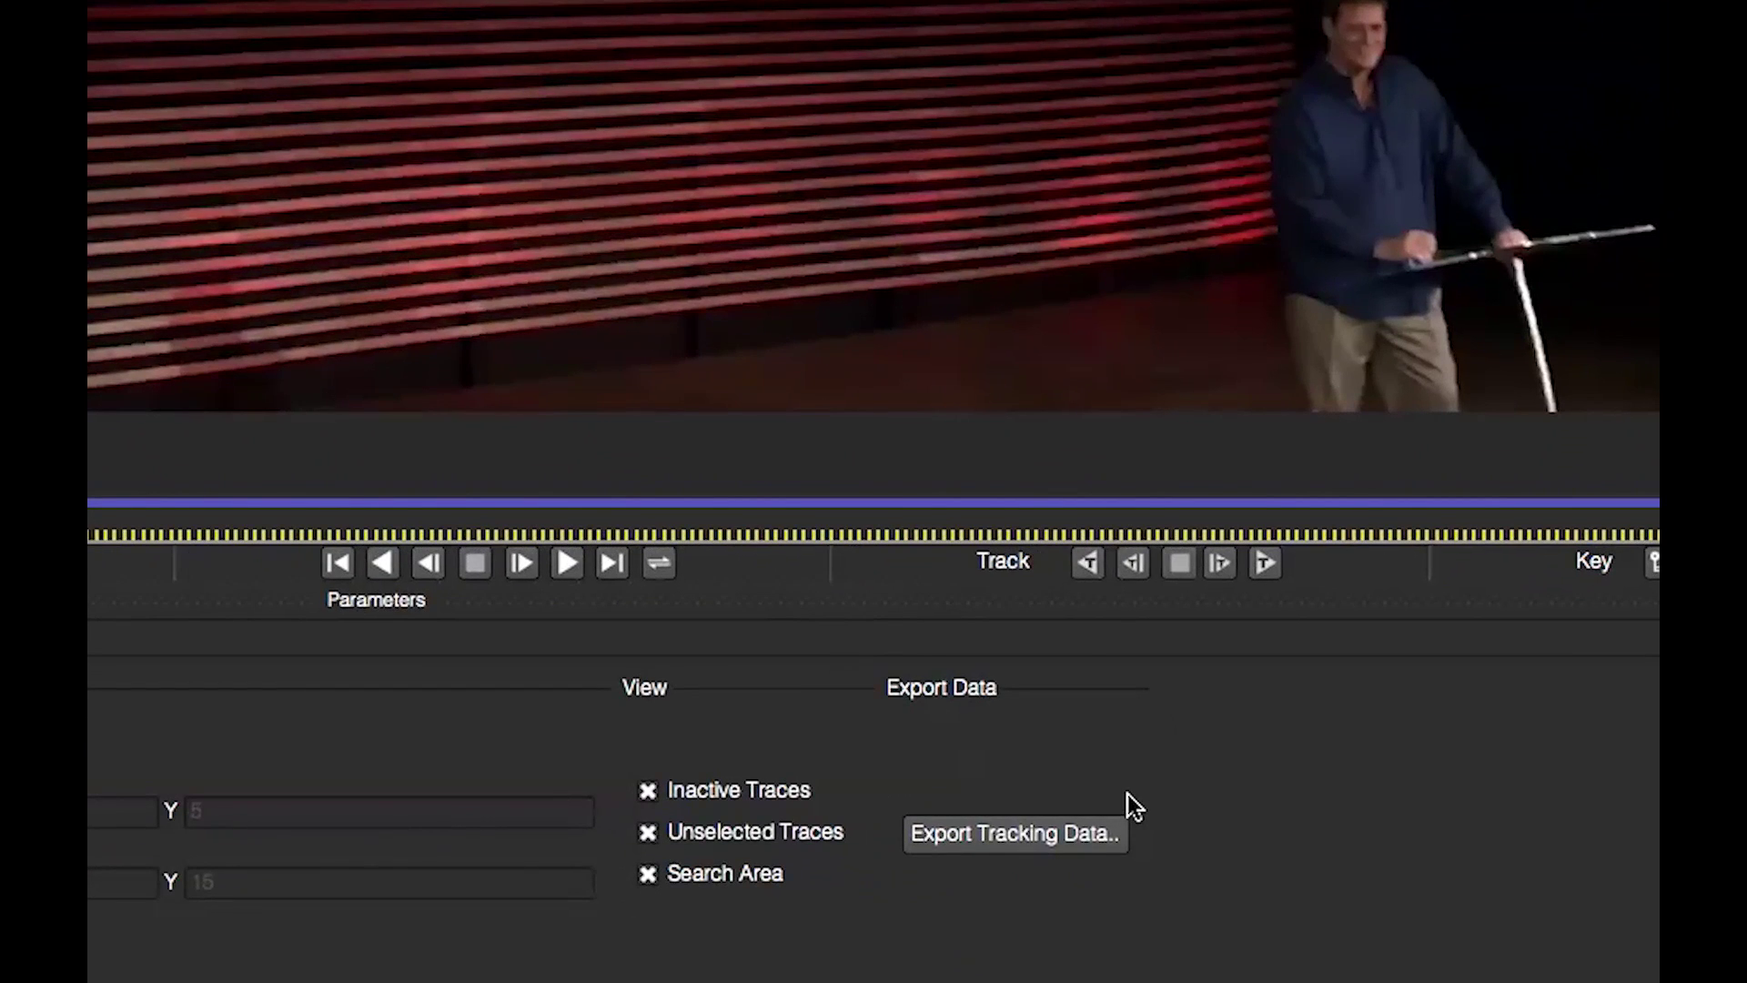
# Copy the track as After Effects Corner Pin [supports motion blur] data and return to After Effects.
pyautogui.click(1028, 833)
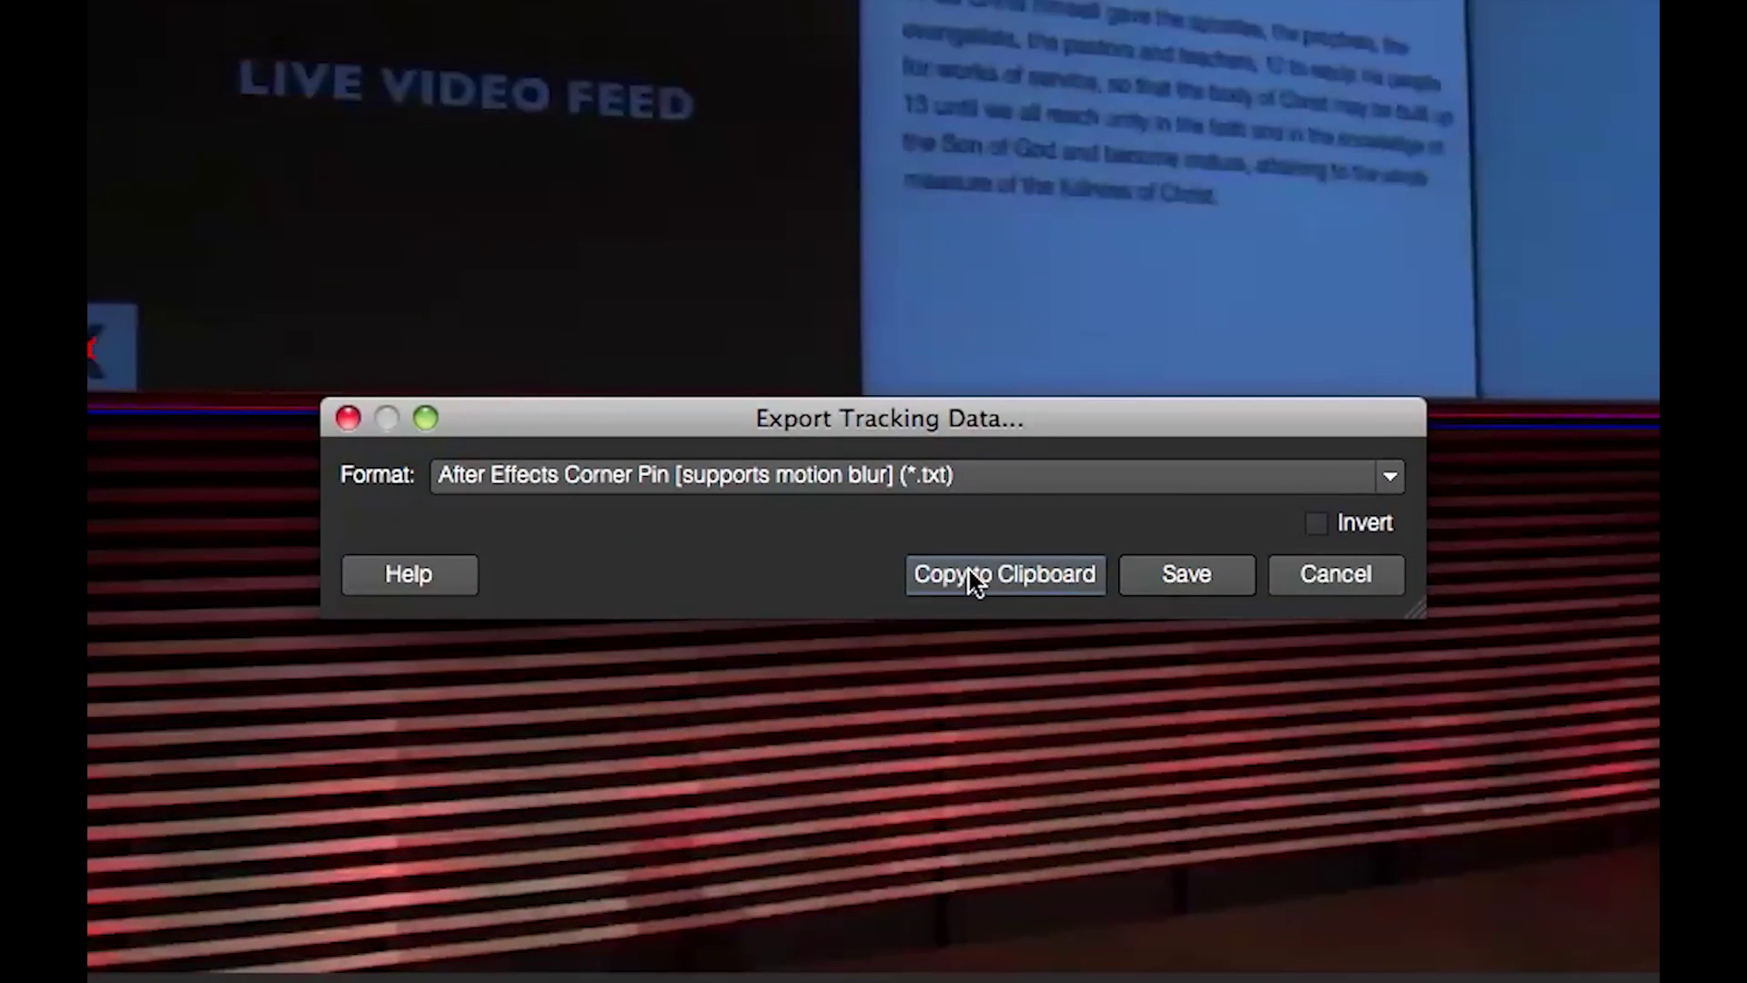
pyautogui.click(892, 485)
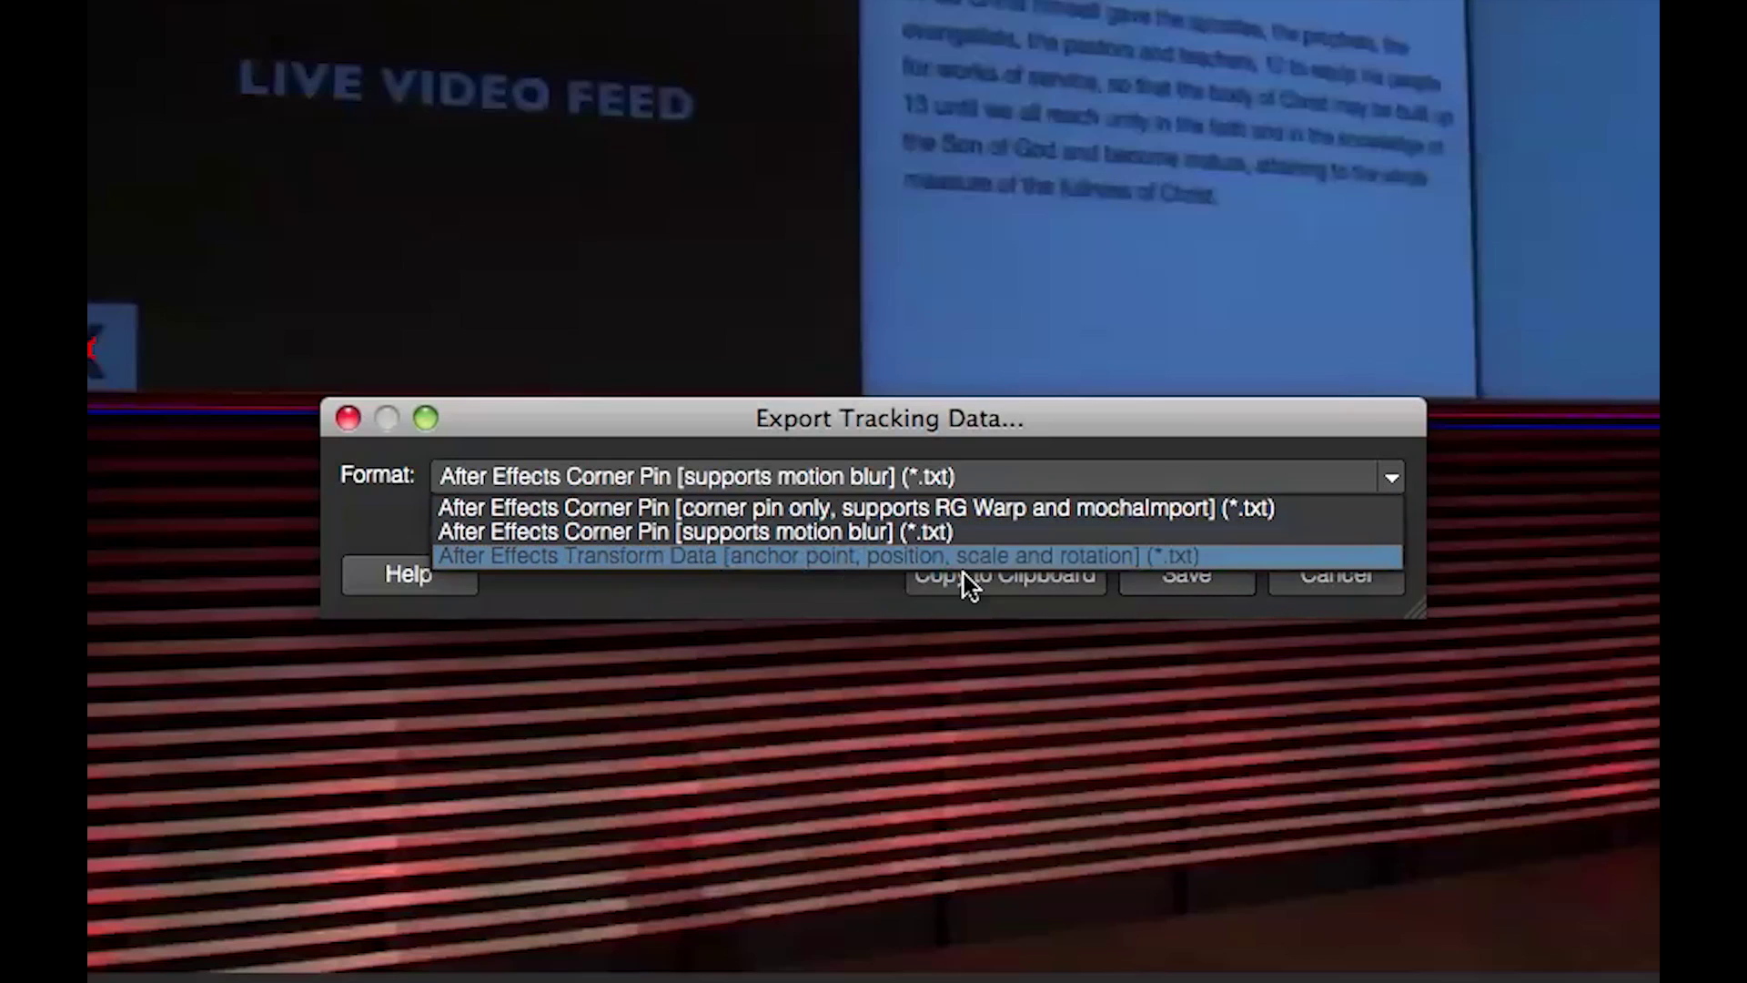
pyautogui.click(753, 531)
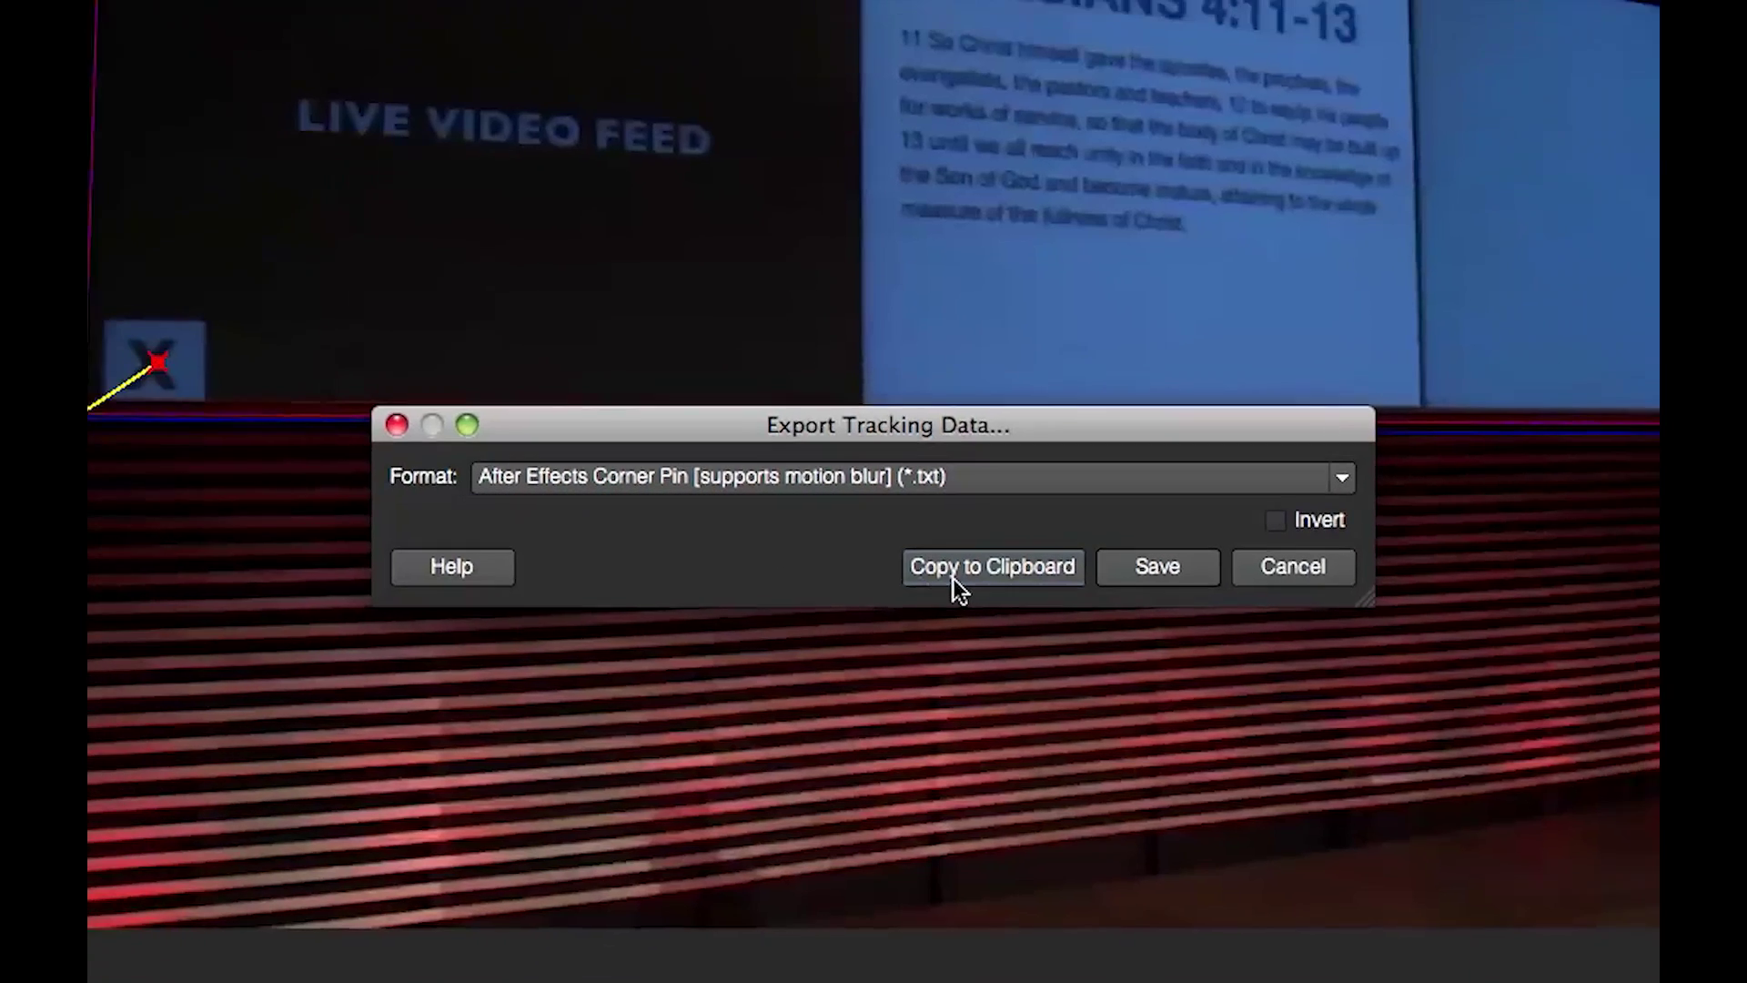
pyautogui.click(1005, 575)
pyautogui.press('super+Tab')
pyautogui.press('super+Tab')
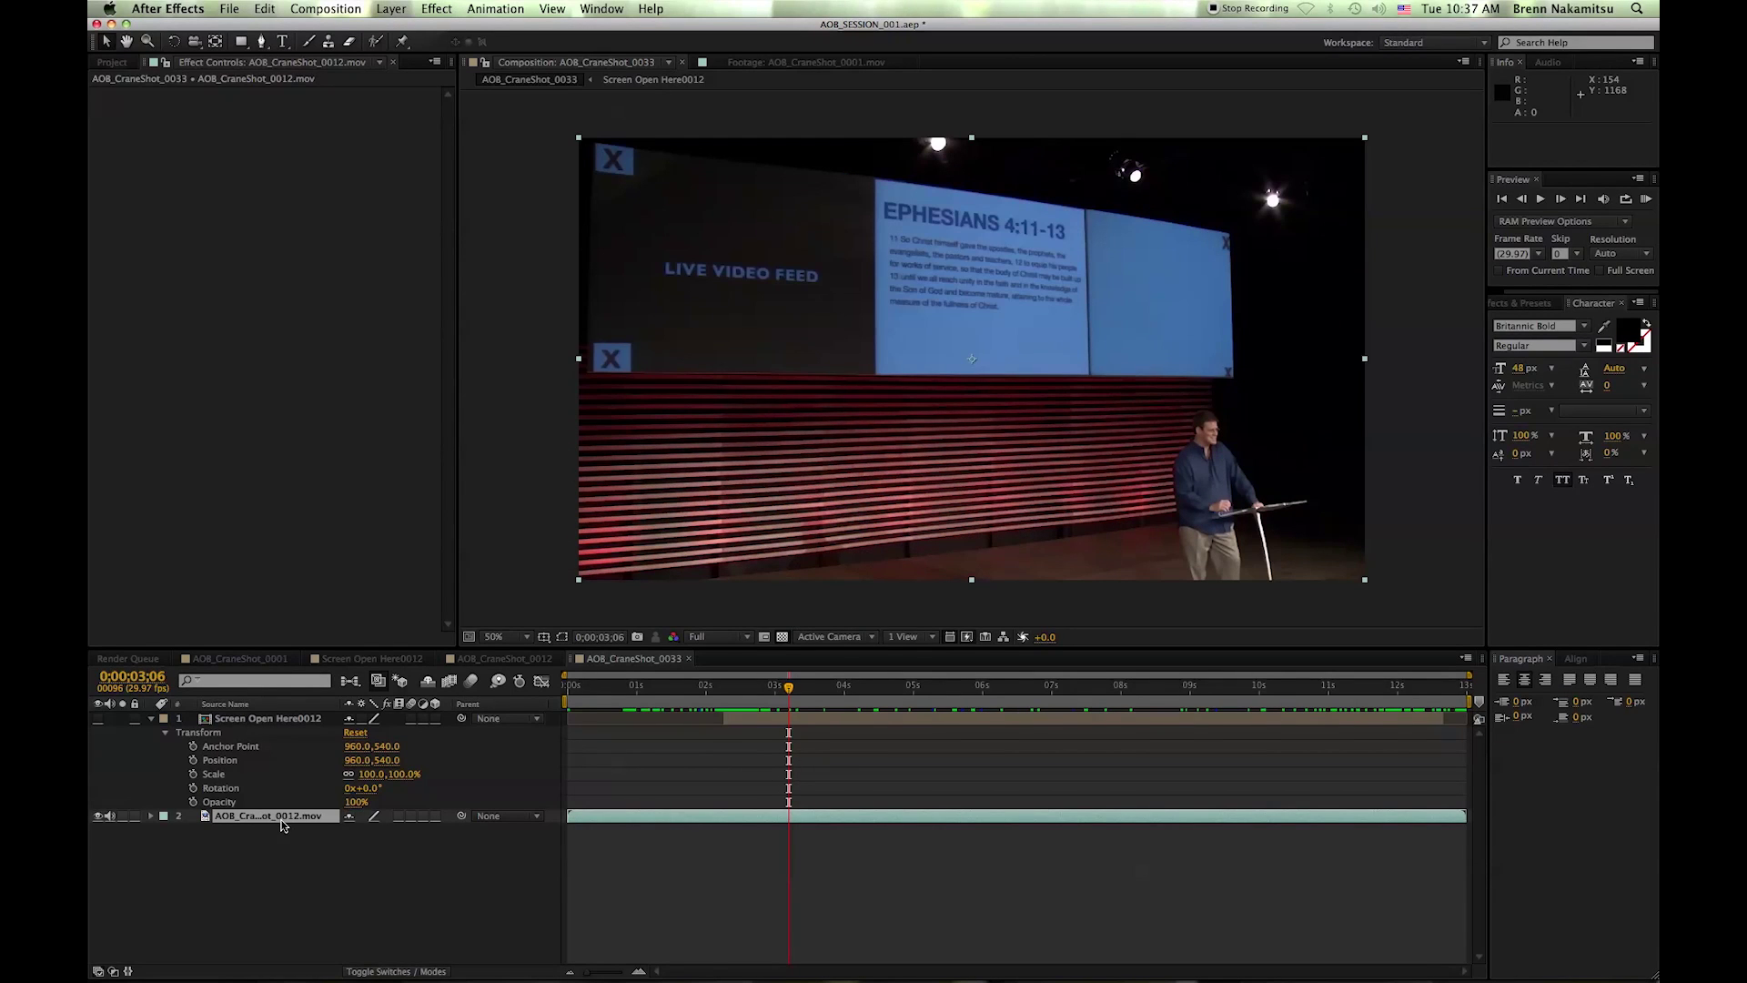
# Make the Screen Open Here0012 card visible again and undo the Corner Pin paste onto the footage.
pyautogui.click(281, 824)
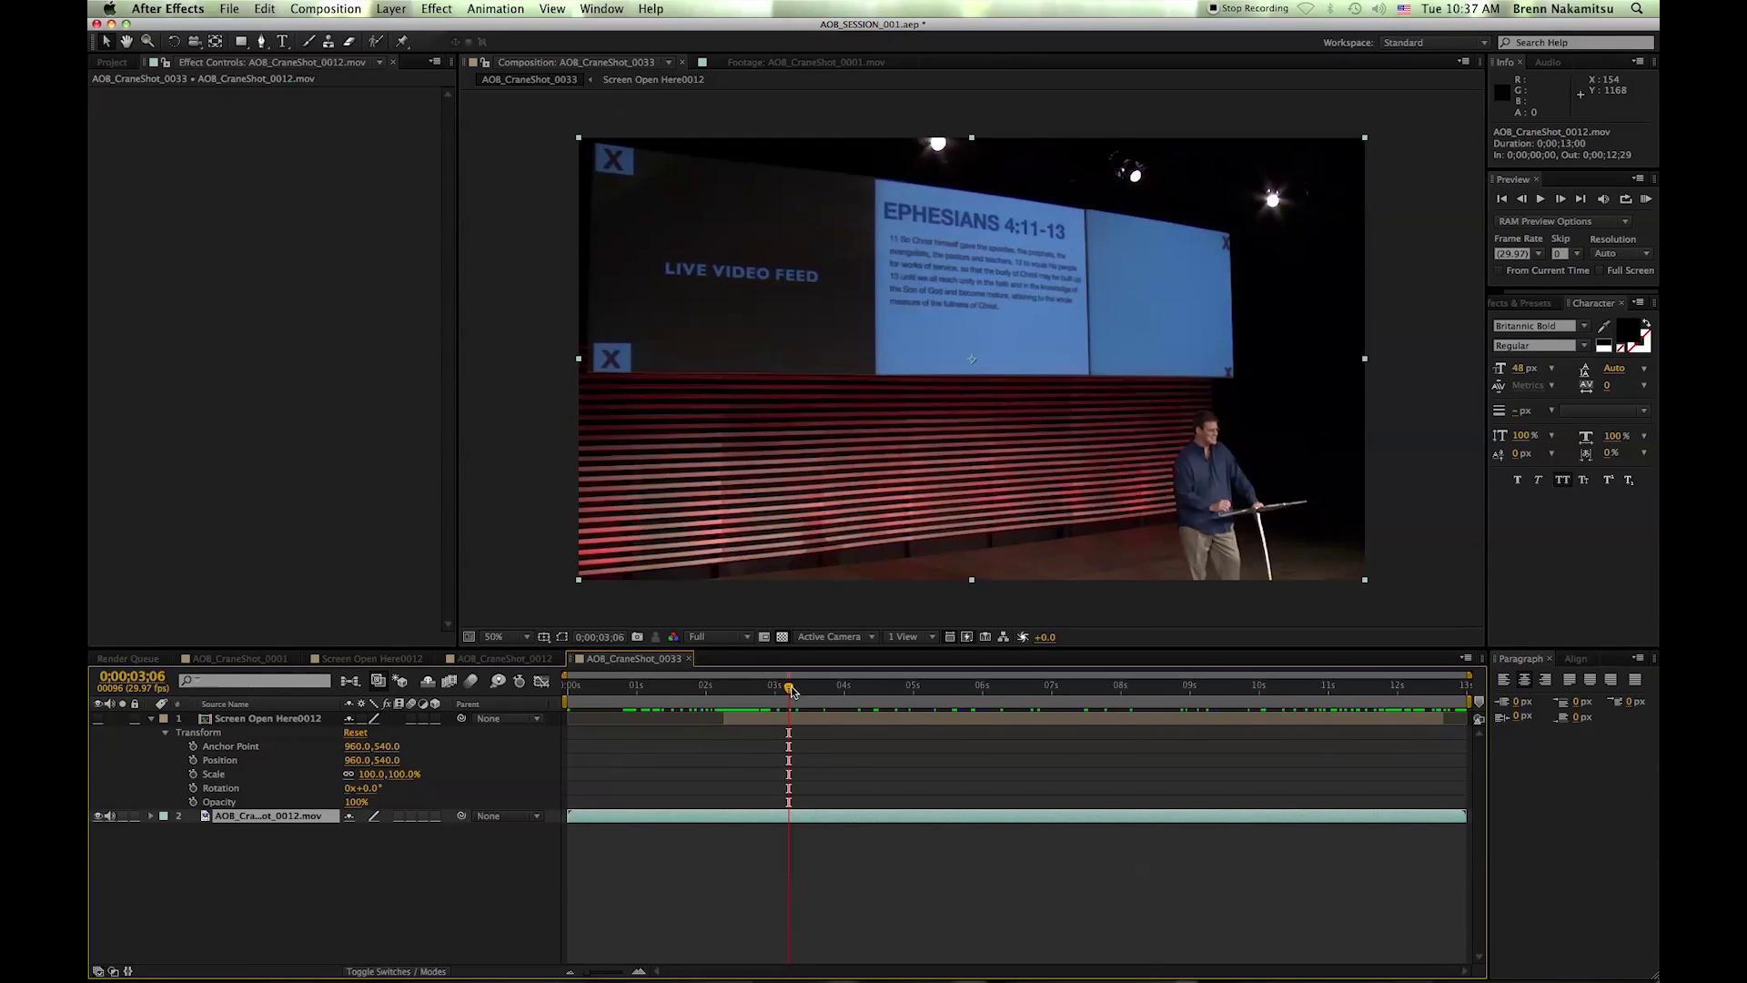
pyautogui.moveTo(790, 689); pyautogui.dragTo(724, 714)
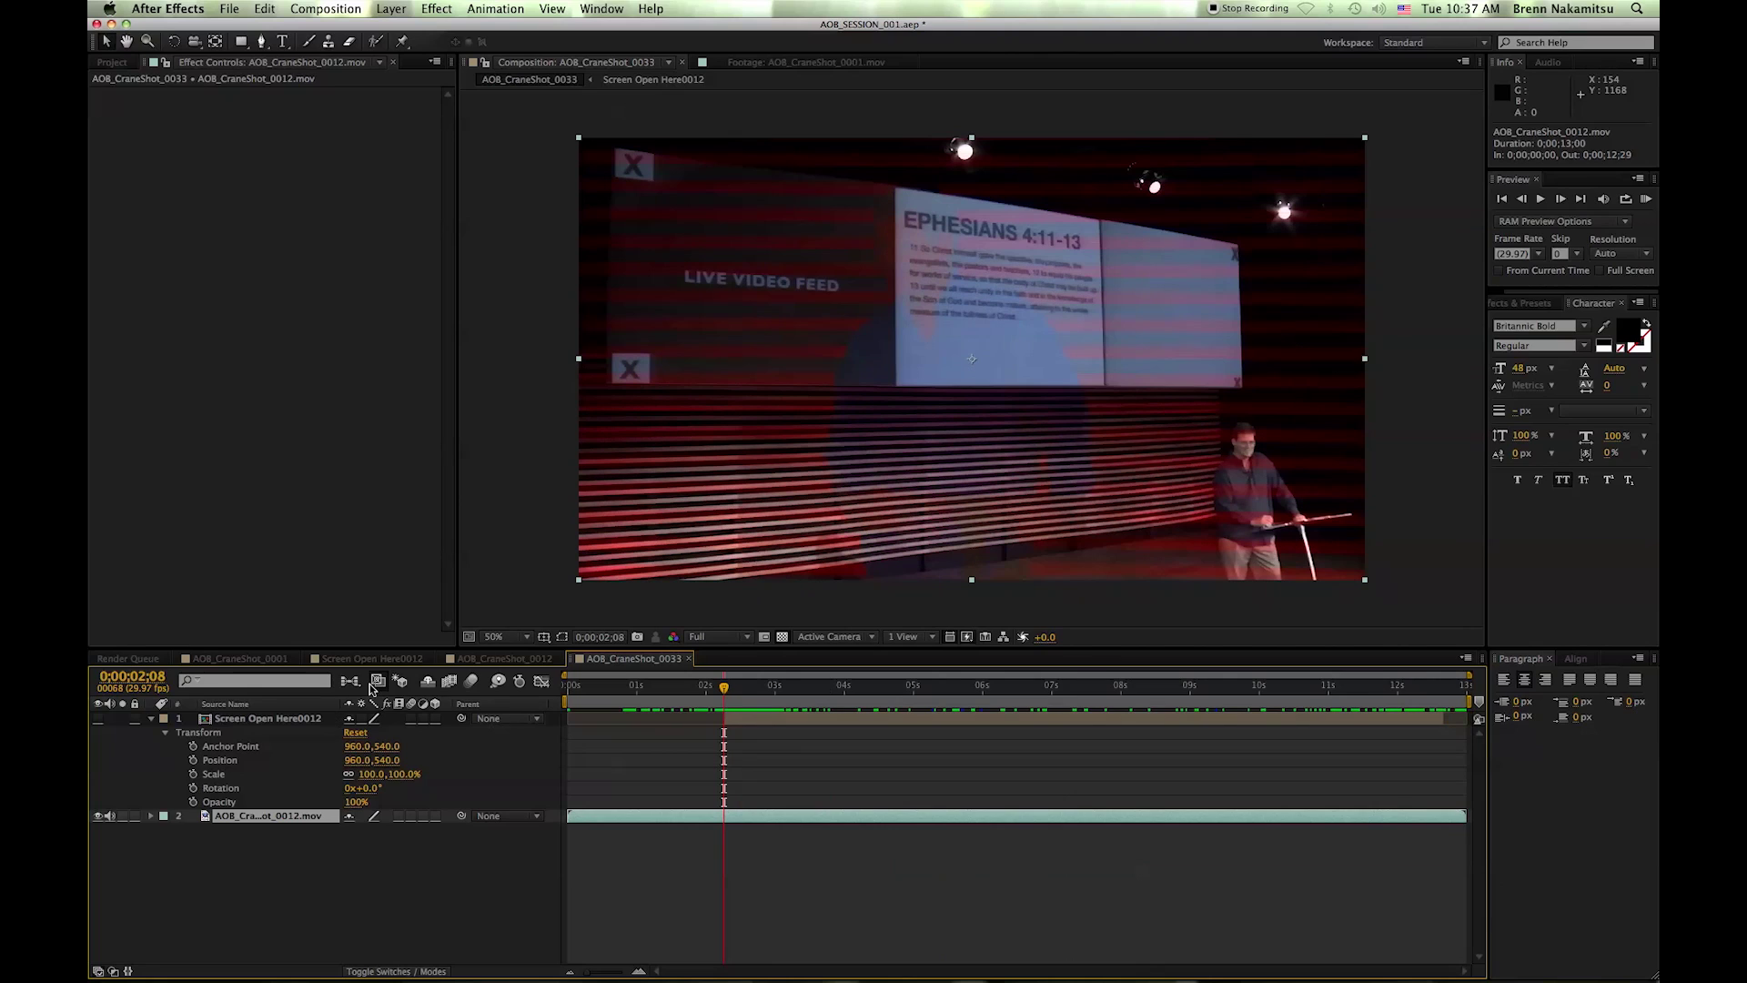
pyautogui.click(99, 719)
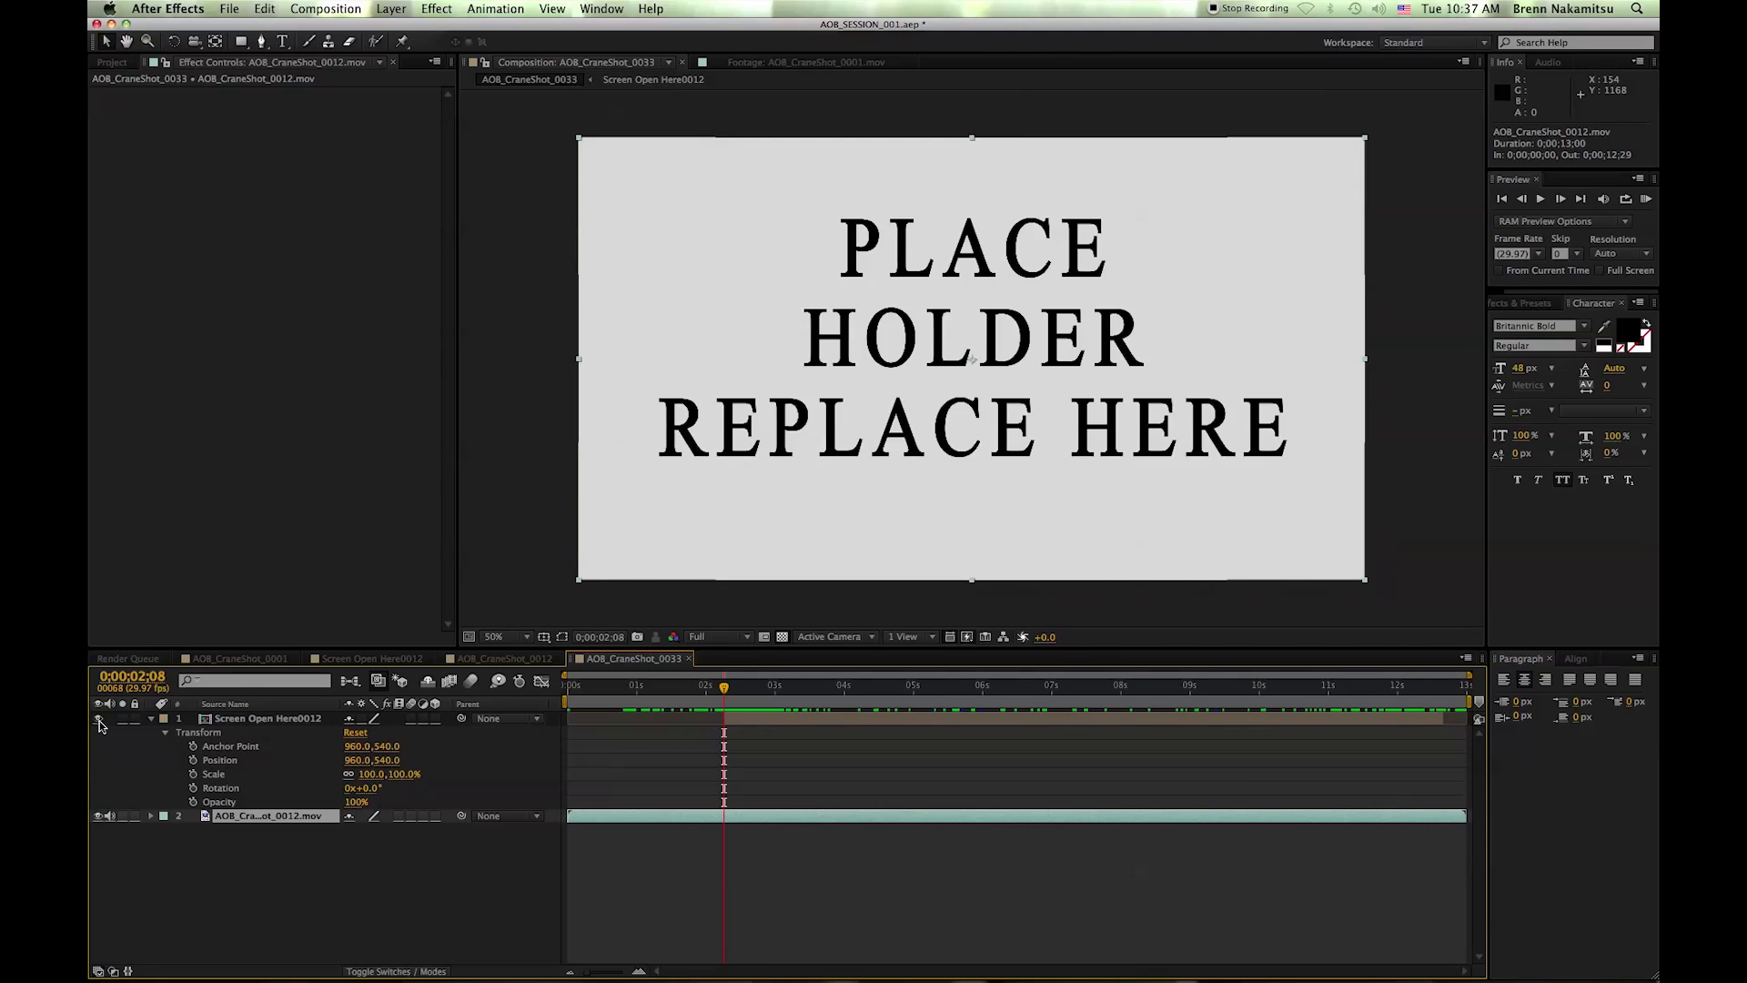
pyautogui.click(100, 719)
pyautogui.click(99, 719)
pyautogui.press('super+v')
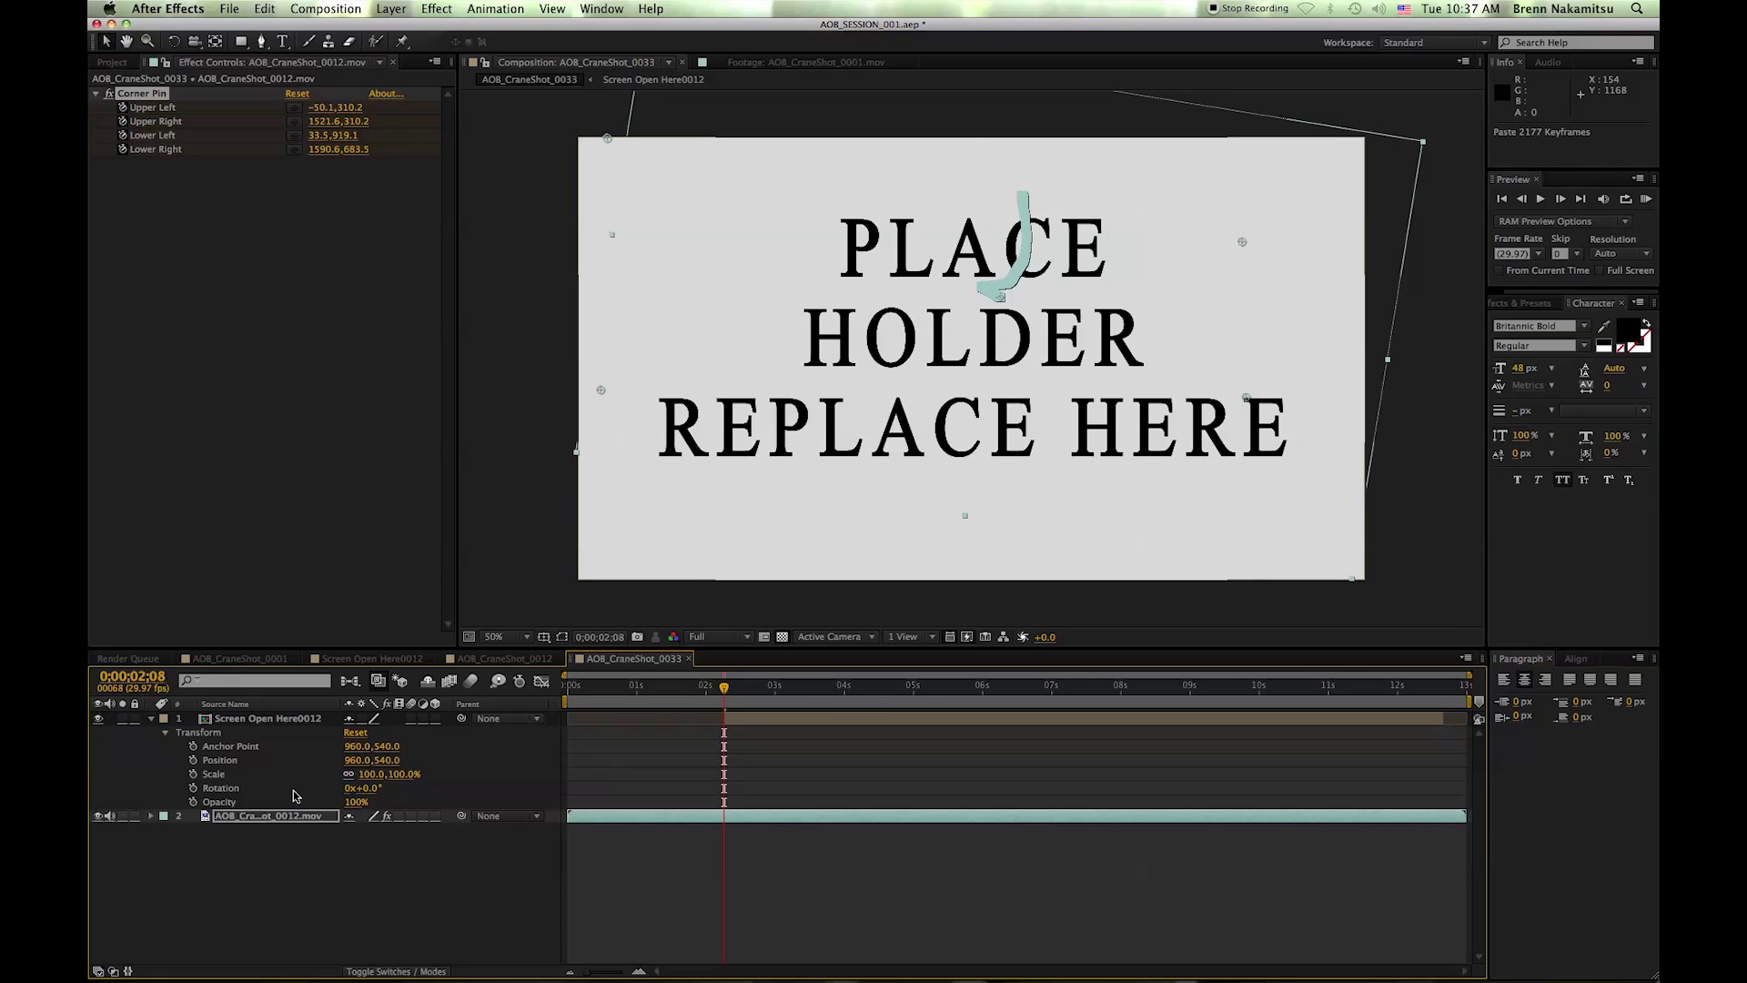
pyautogui.press('super+z')
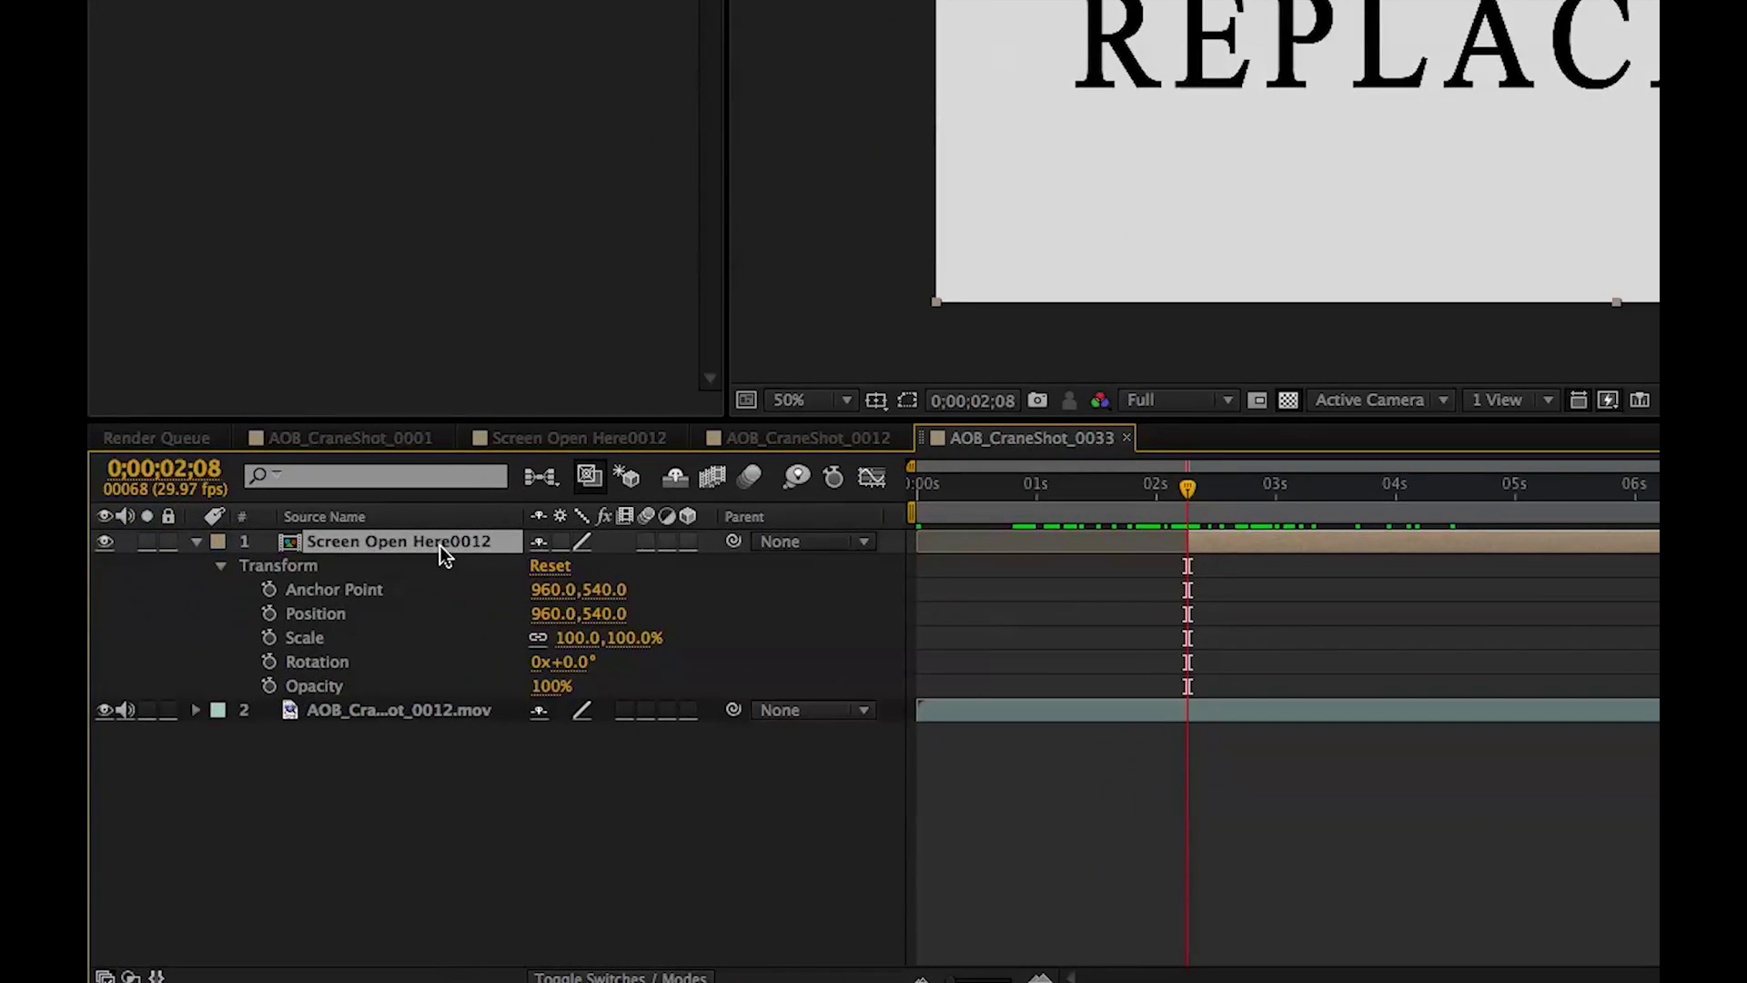
# Paste the Corner Pin keyframes onto the Screen Open Here0012 layer and scrub to verify the tracking.
pyautogui.click(293, 721)
pyautogui.press('super+v')
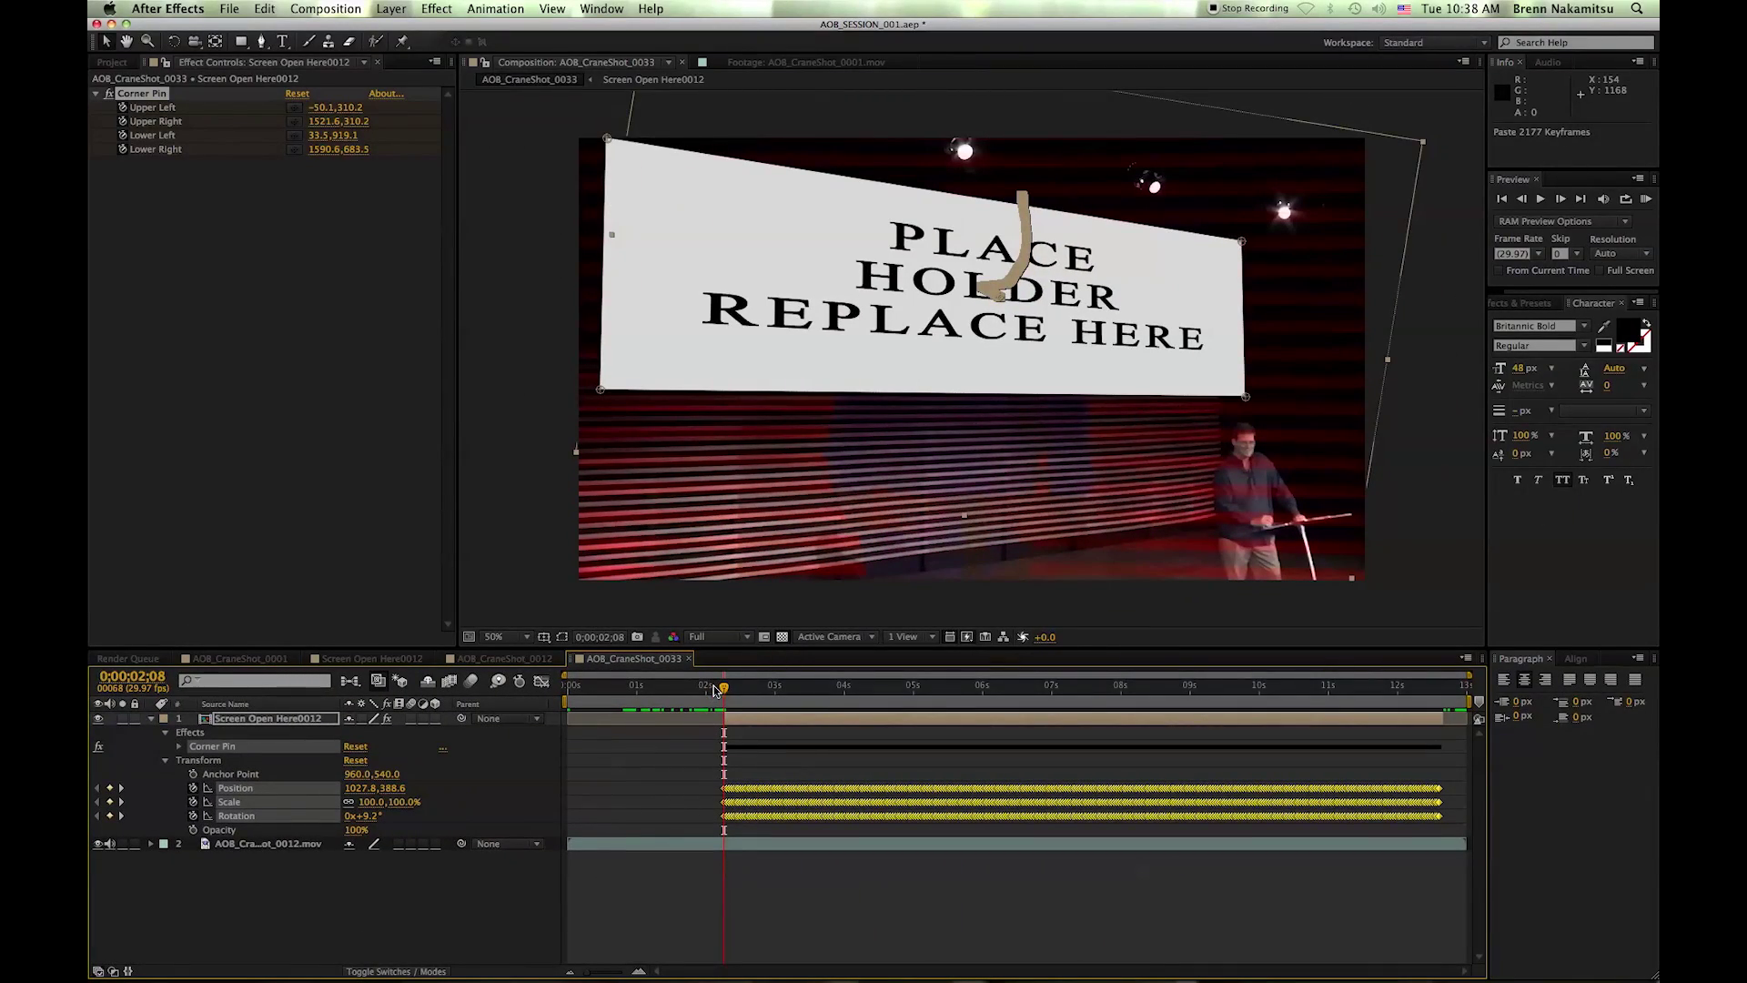
pyautogui.moveTo(725, 690); pyautogui.dragTo(1125, 708)
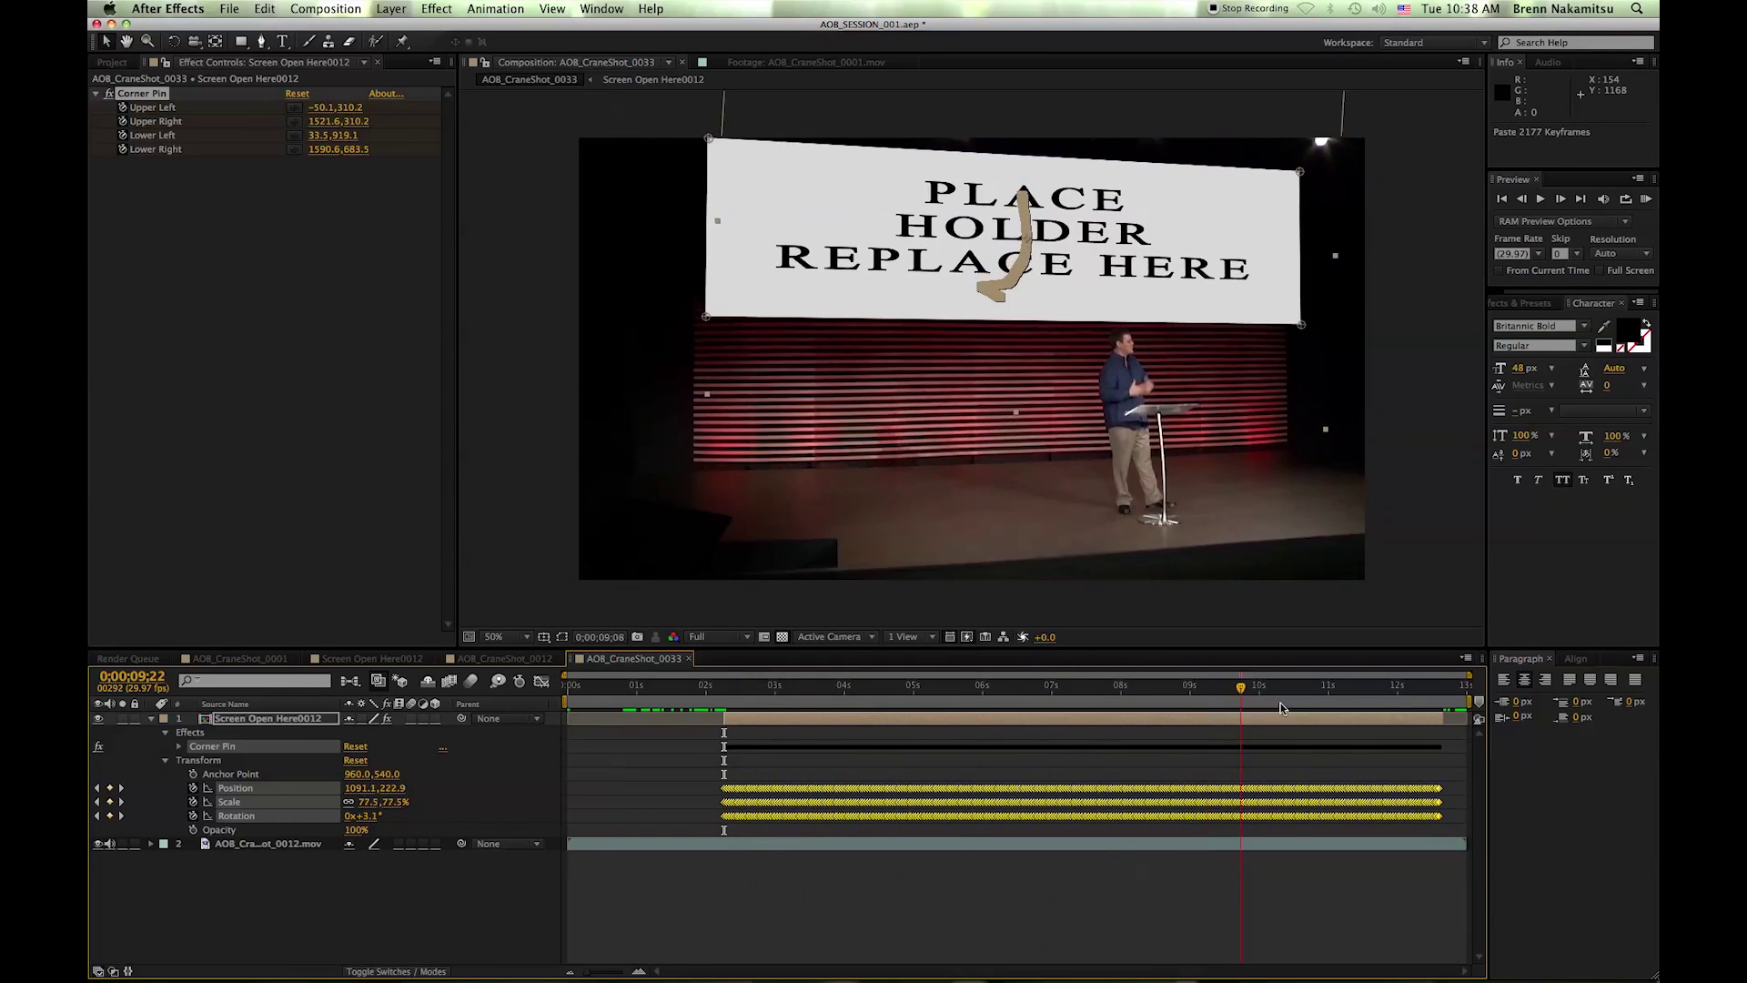
pyautogui.moveTo(1449, 714); pyautogui.dragTo(1406, 718)
pyautogui.moveTo(1135, 728); pyautogui.dragTo(1152, 794)
pyautogui.moveTo(1319, 790); pyautogui.dragTo(744, 792)
pyautogui.moveTo(788, 697); pyautogui.dragTo(1167, 724)
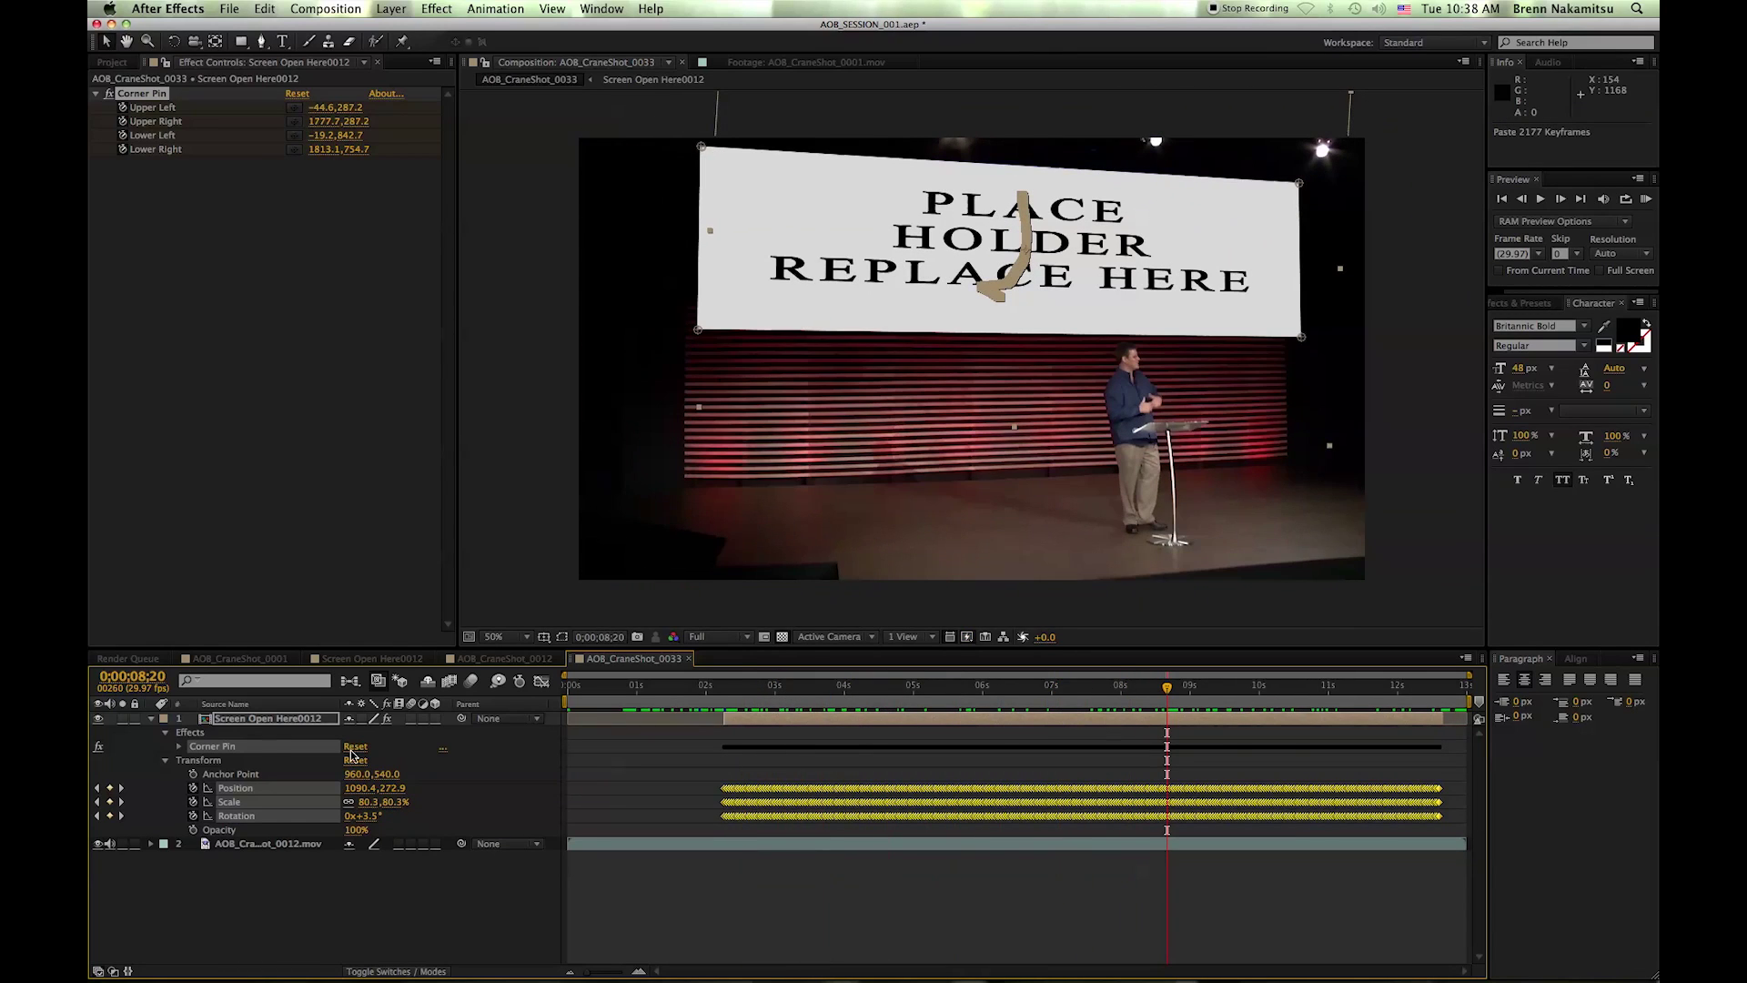